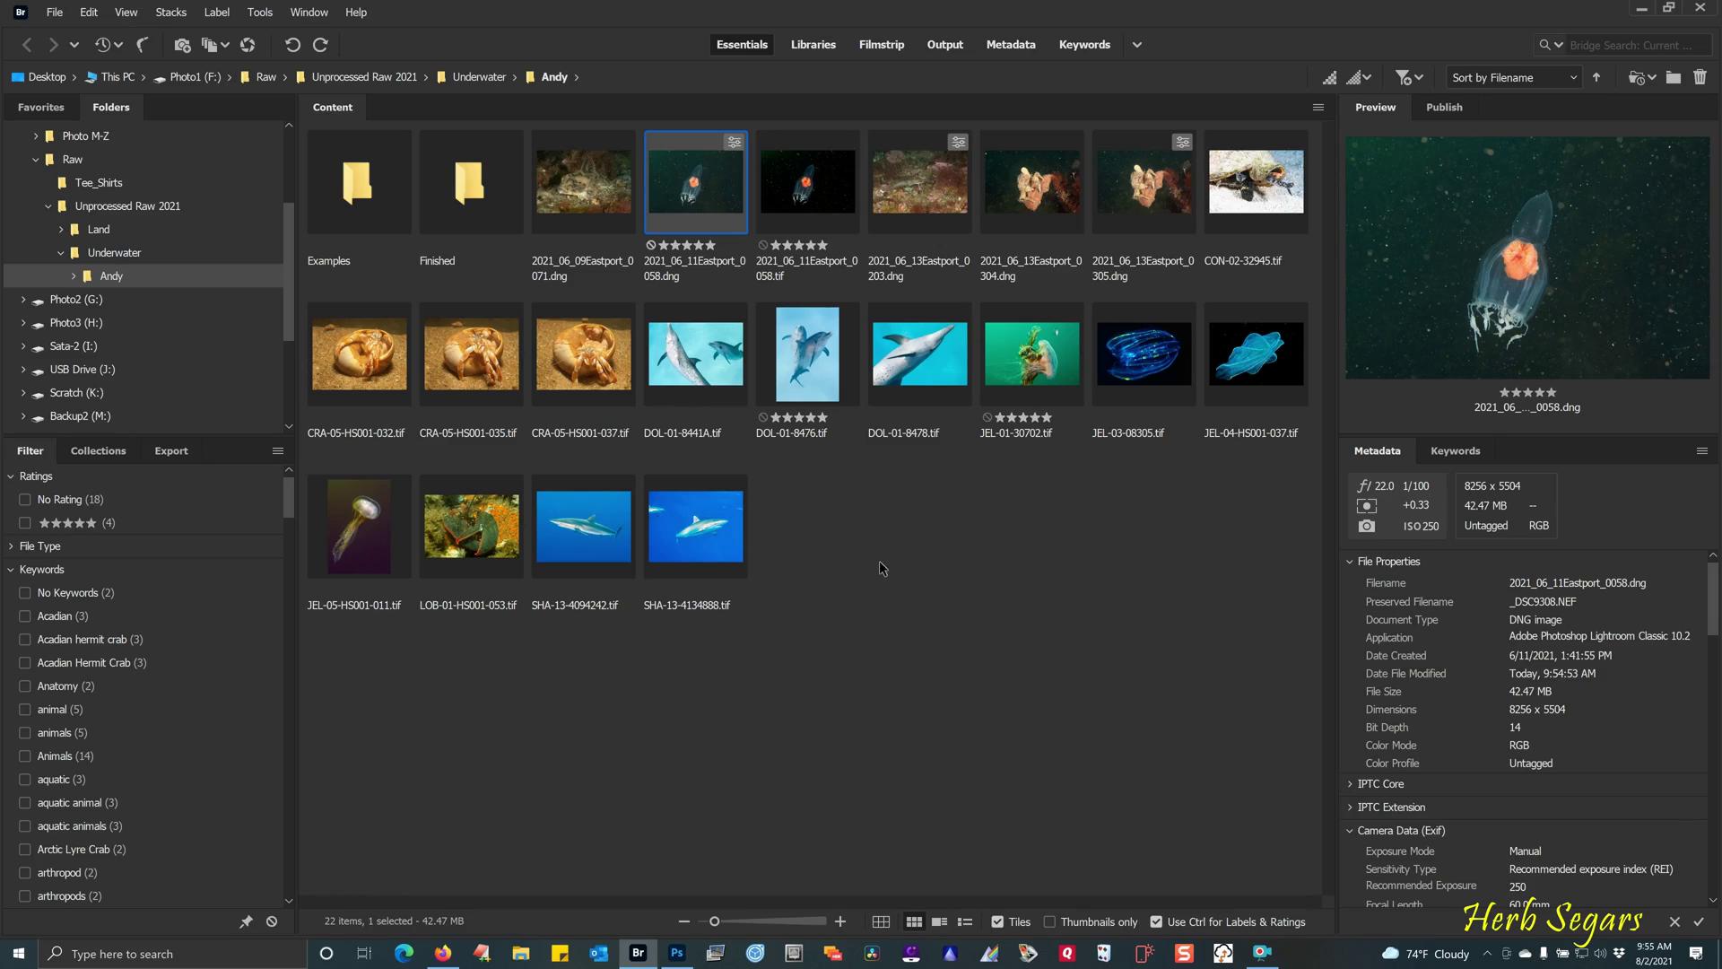
Open the raw photo 2021_06_11Eastport_0058.dng from Bridge into Camera Raw.
{"action": "double_click", "coordinate": [702, 204]}
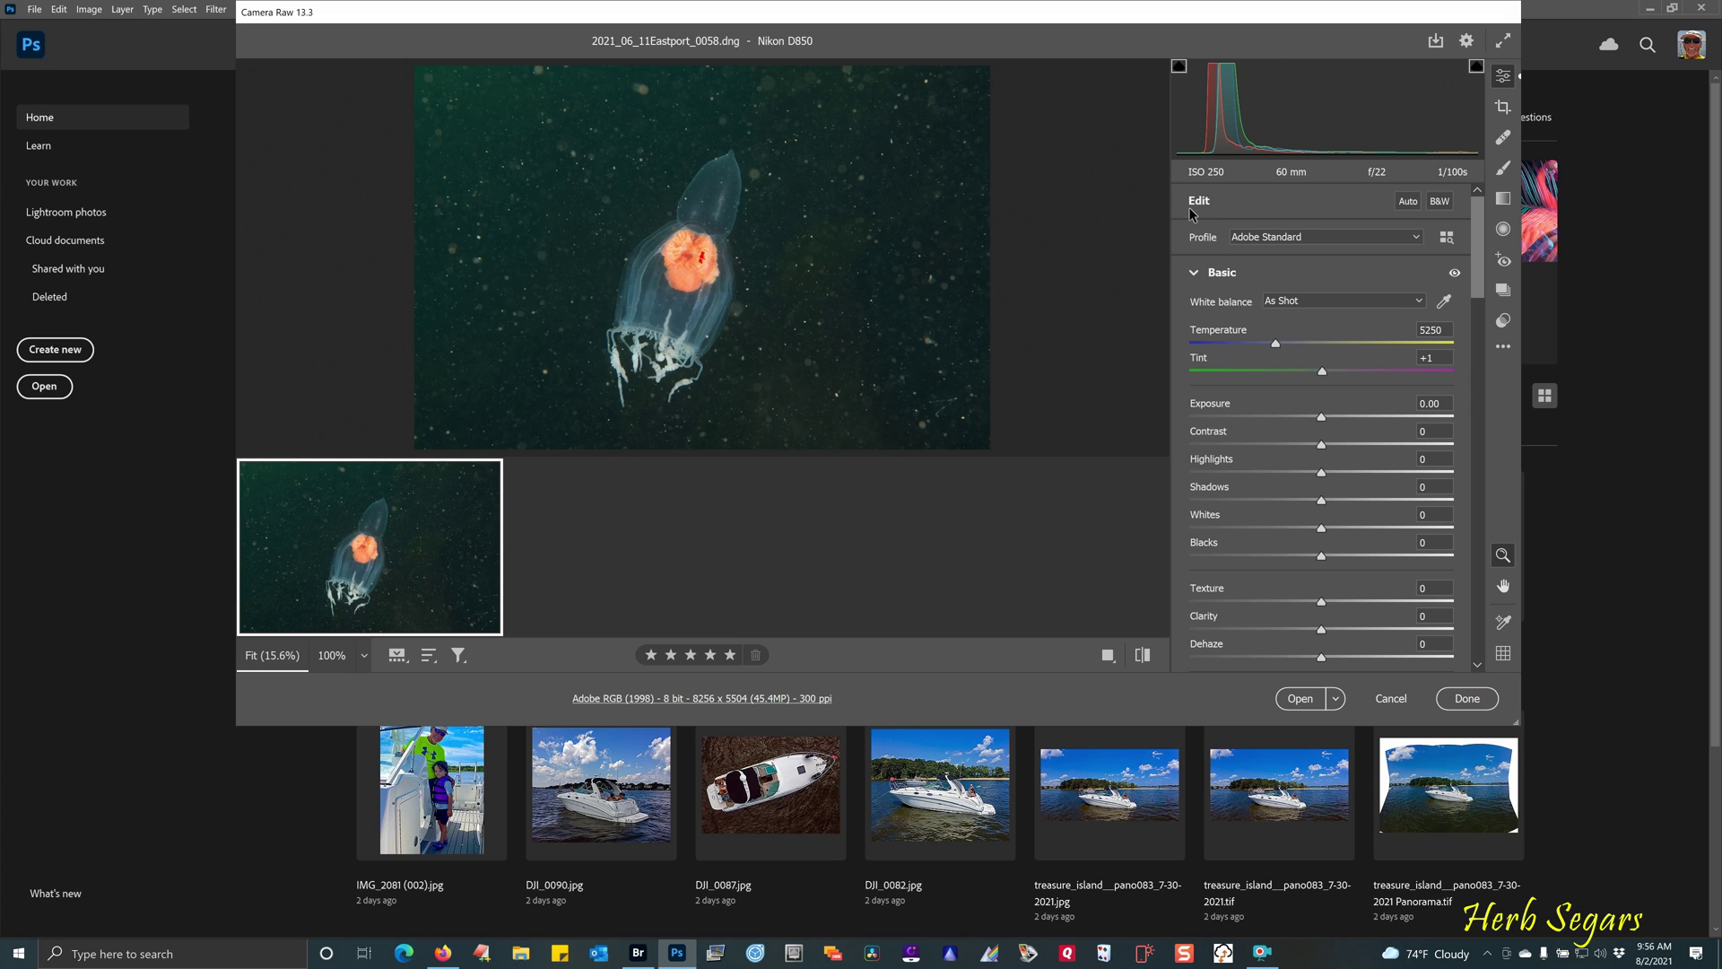
Apply Auto tone: Exposure +1.09, Highlights -42, Shadows +80, Whites +50, Blacks -25.
{"action": "left_click", "coordinate": [1409, 202]}
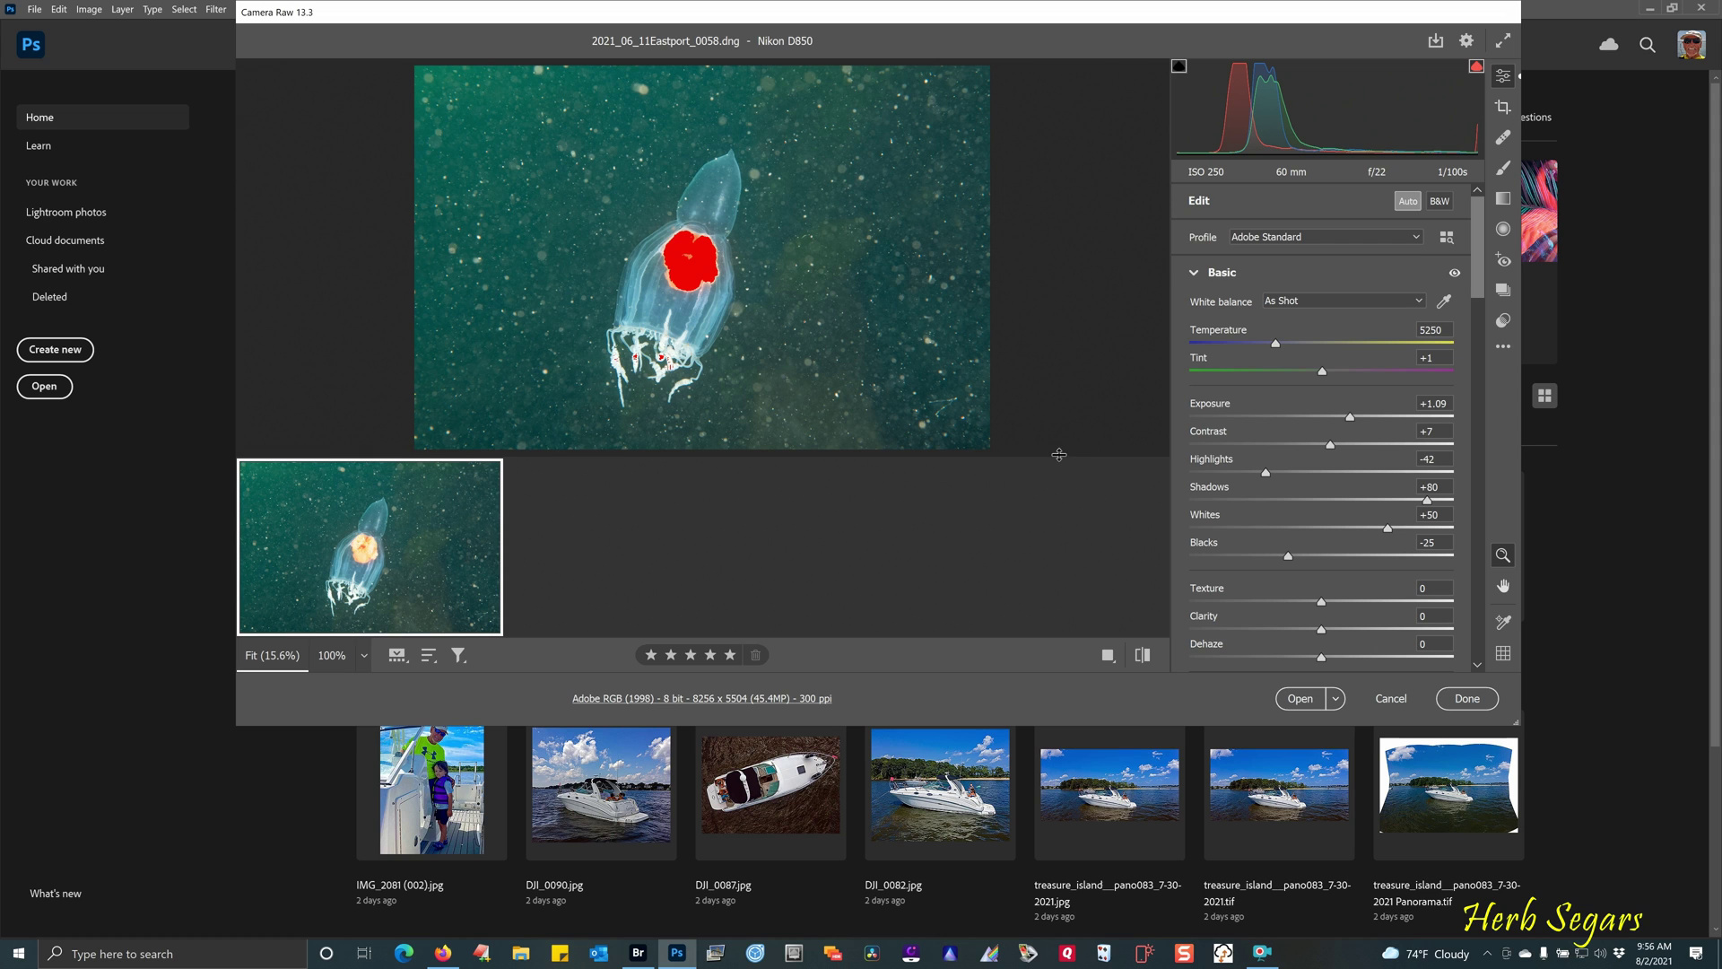
Set Exposure -0.55, Whites +20, Blacks +4 and Contrast +15, checking clipping previews.
{"action": "left_click_drag", "start_coordinate": [1350, 416], "coordinate": [1306, 418]}
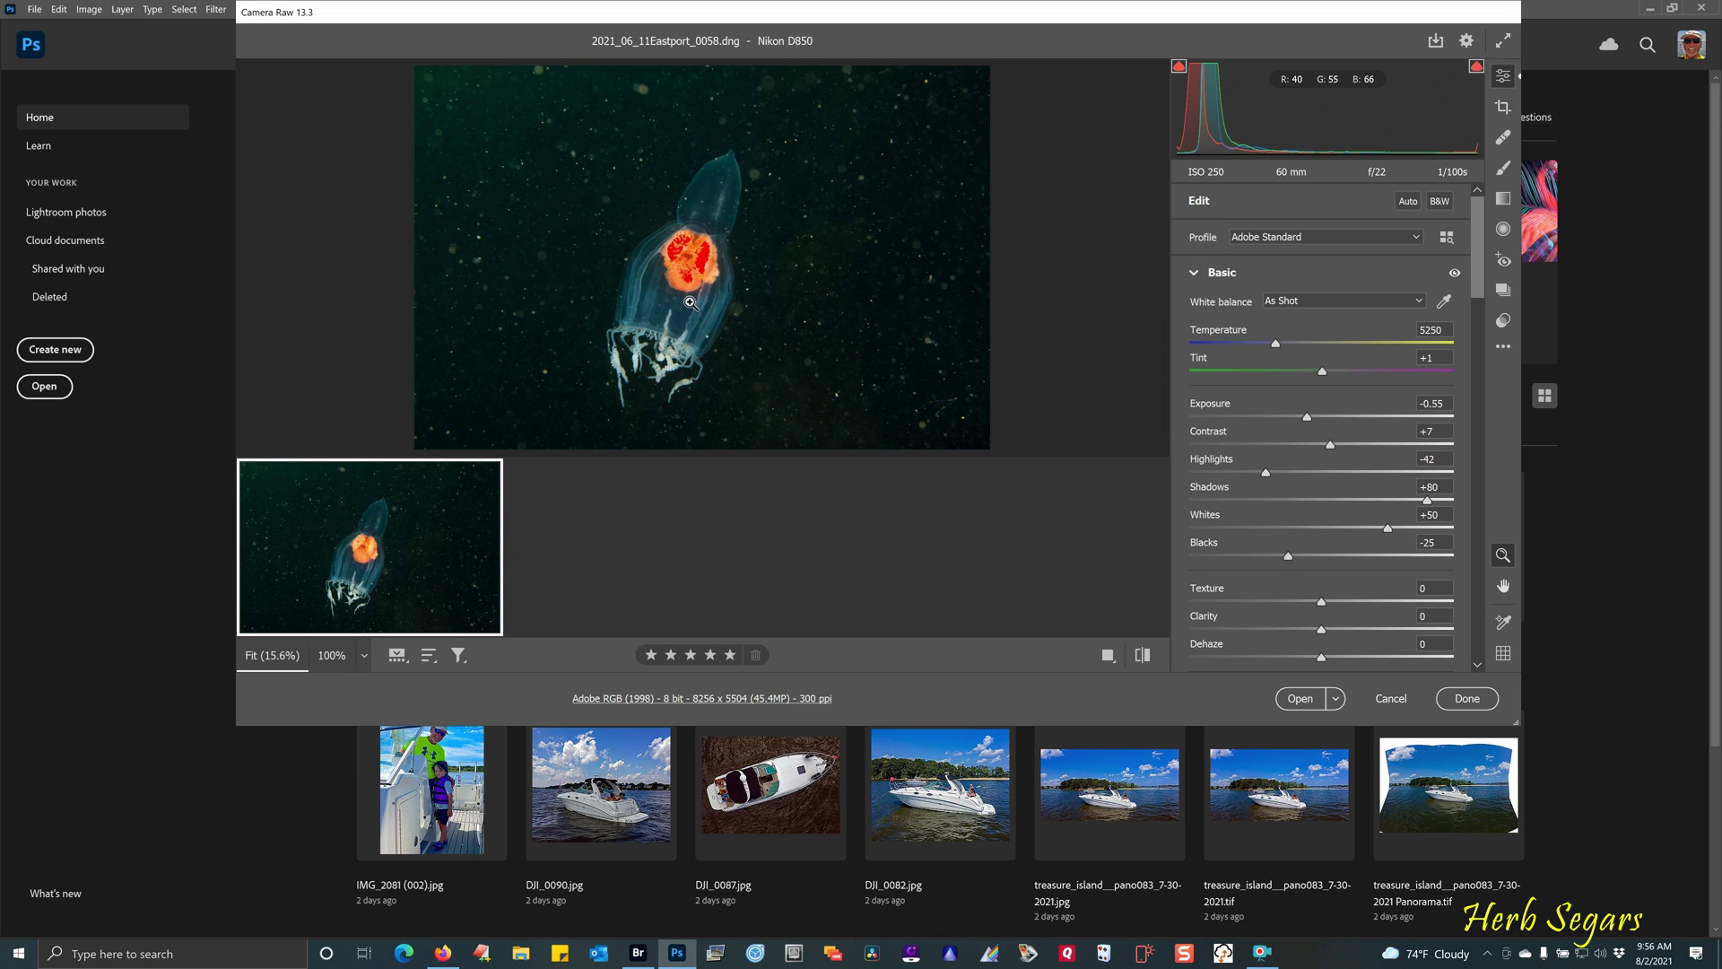
{"action": "key", "text": "alt"}
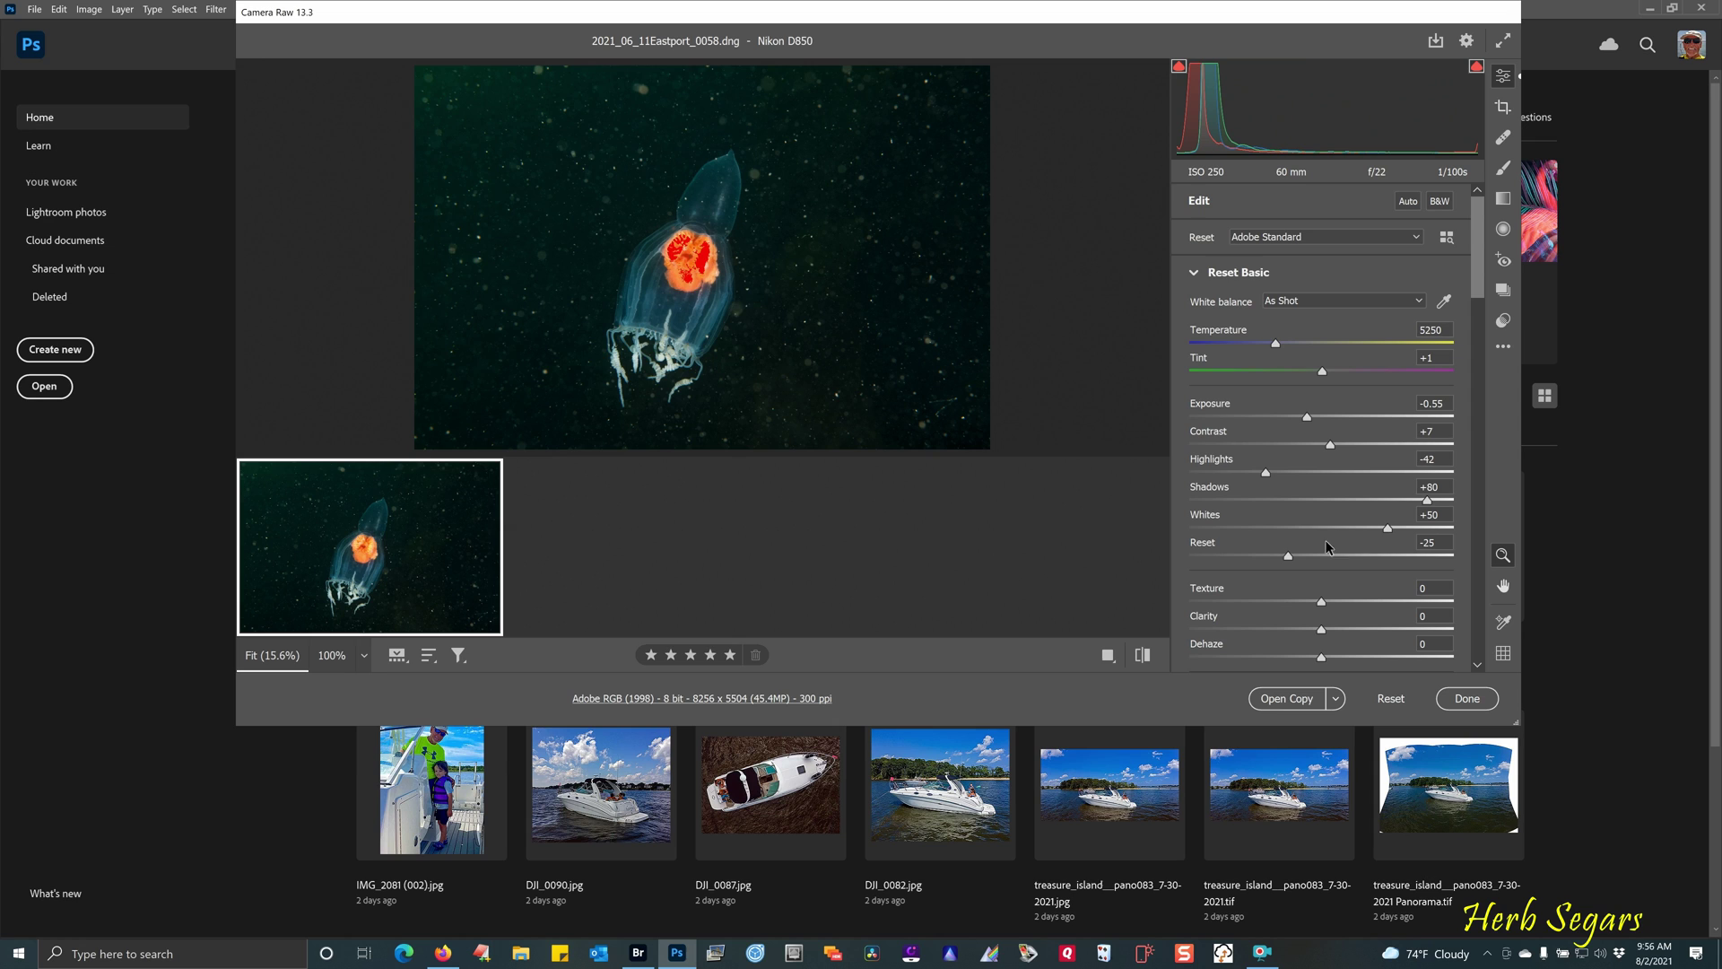
{"action": "left_click_drag", "start_coordinate": [1387, 530], "coordinate": [1337, 574]}
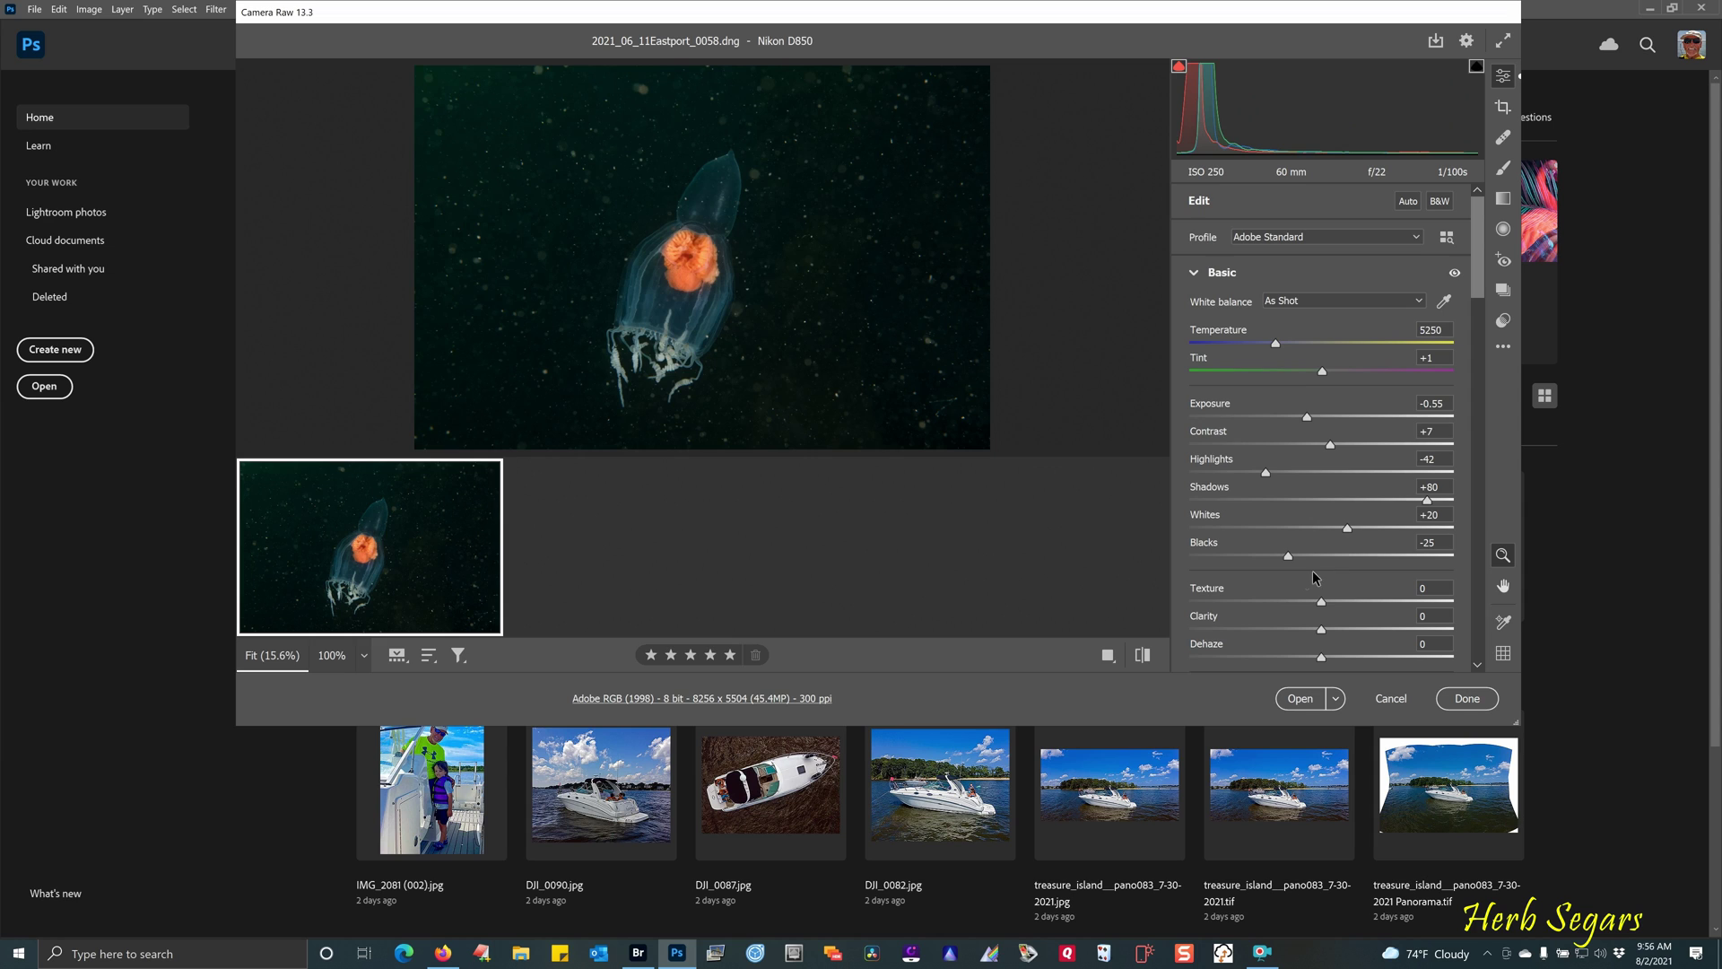
{"action": "key", "text": "alt"}
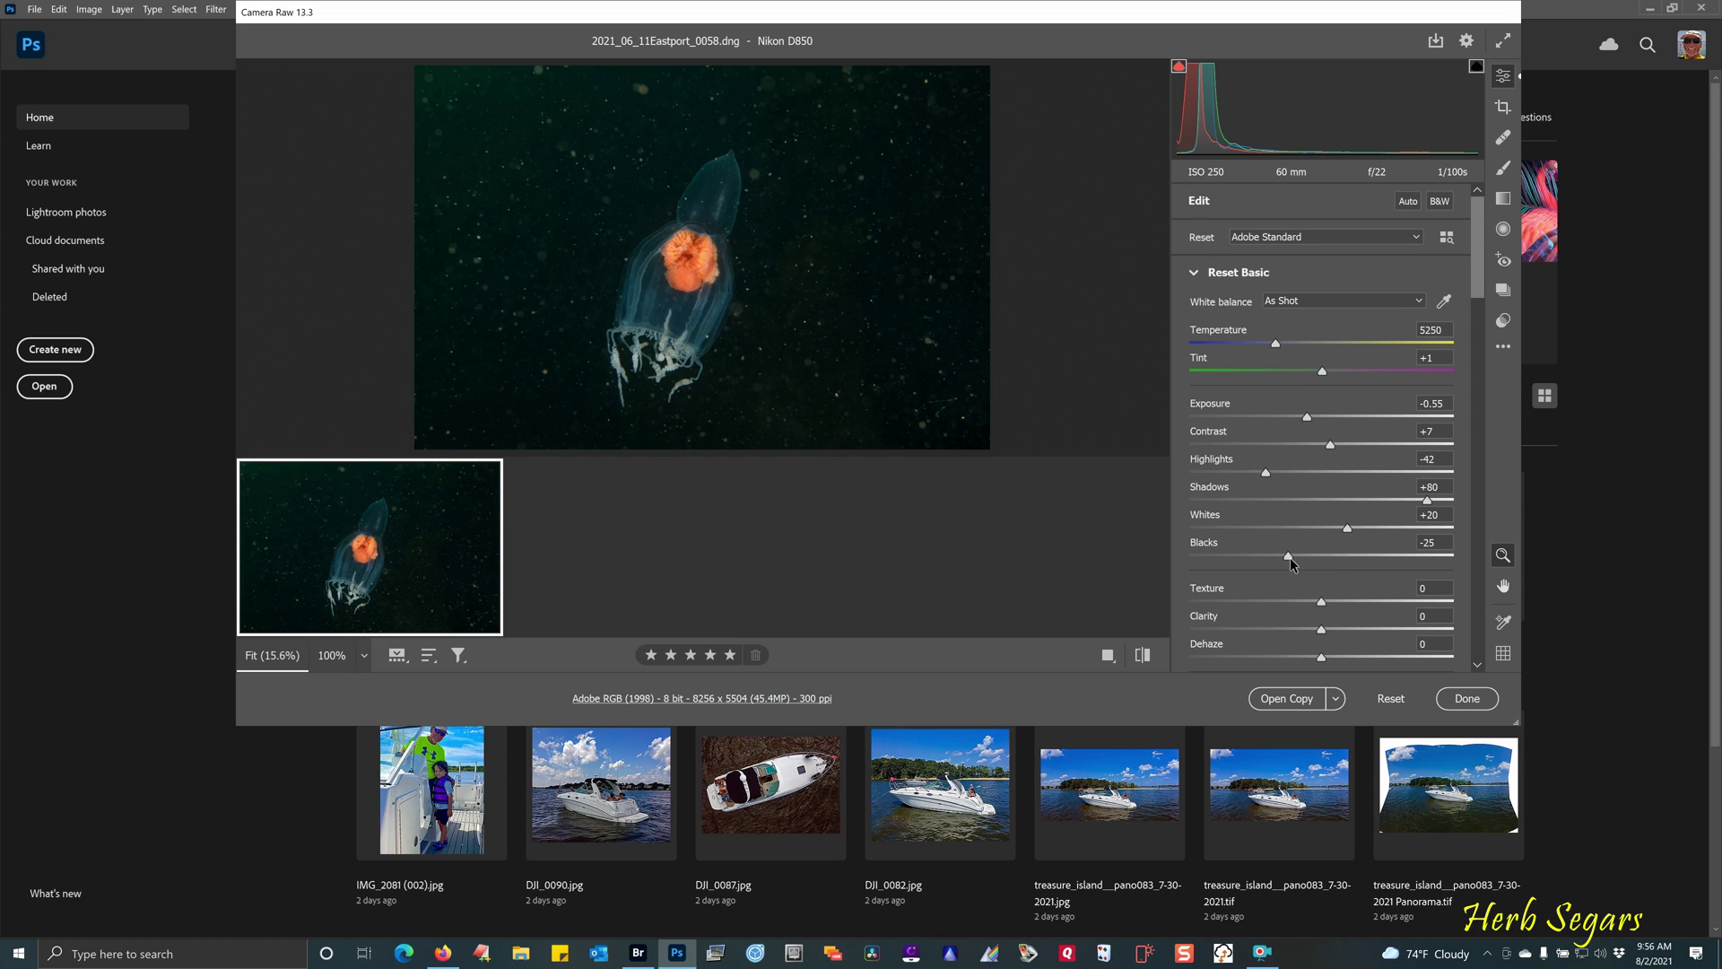
{"action": "left_click_drag", "start_coordinate": [1287, 556], "coordinate": [1287, 556]}
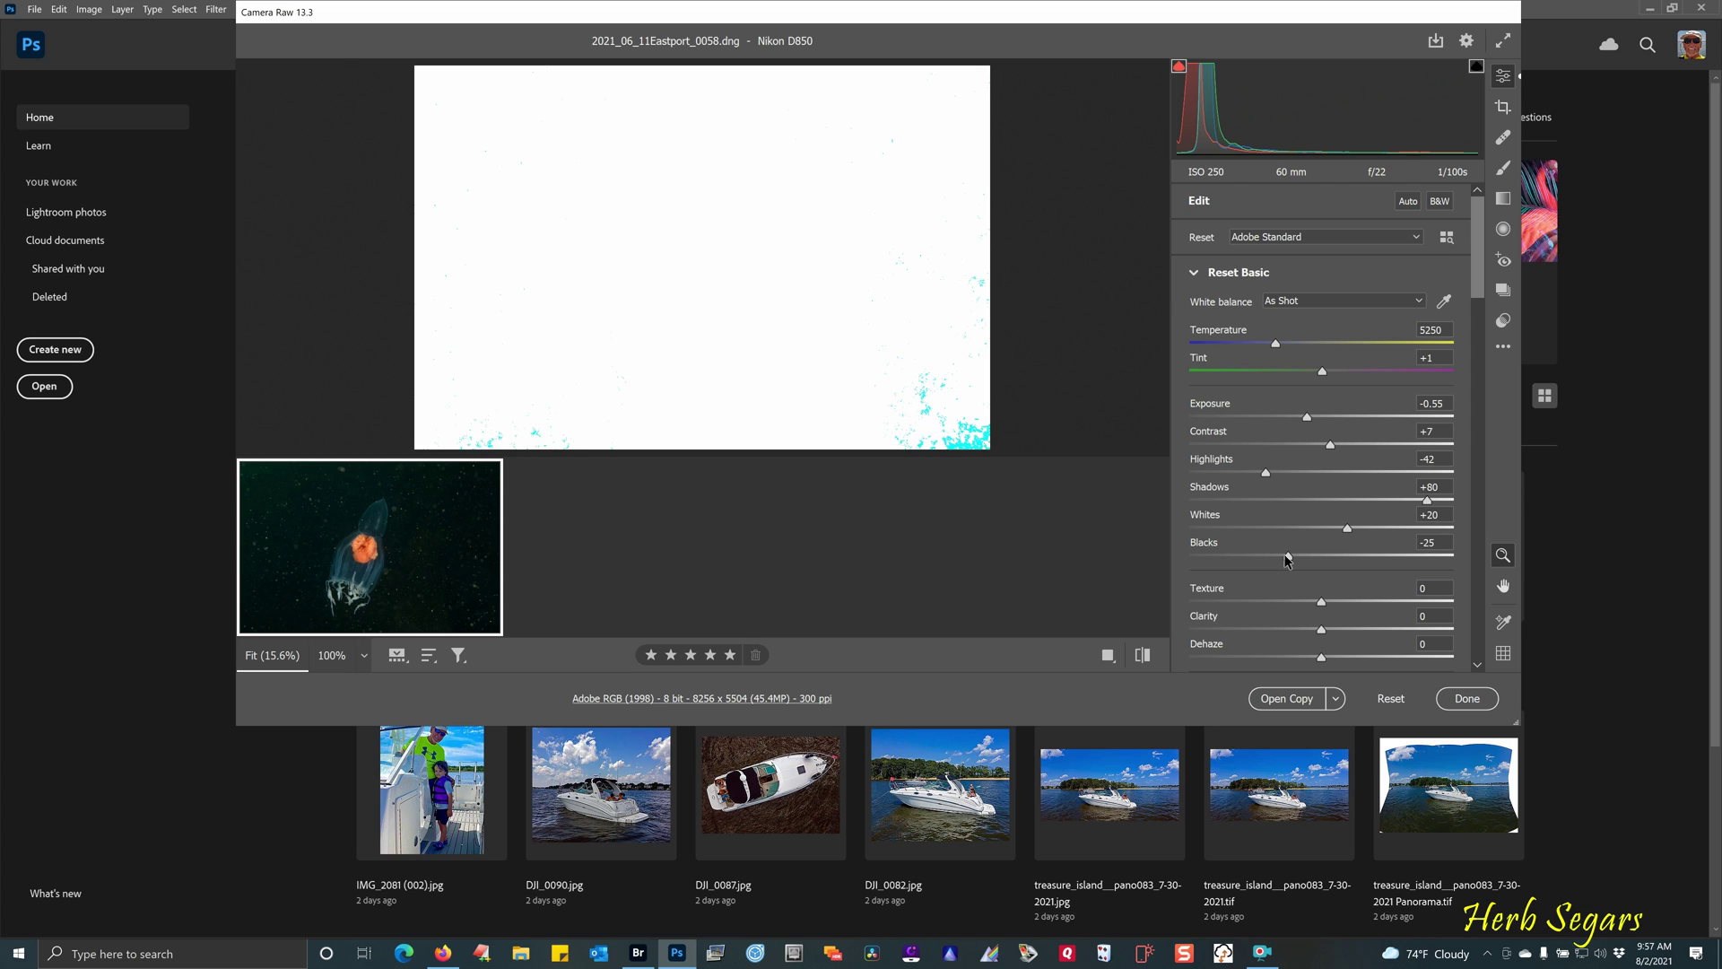
{"action": "left_click_drag", "start_coordinate": [1287, 556], "coordinate": [1322, 555]}
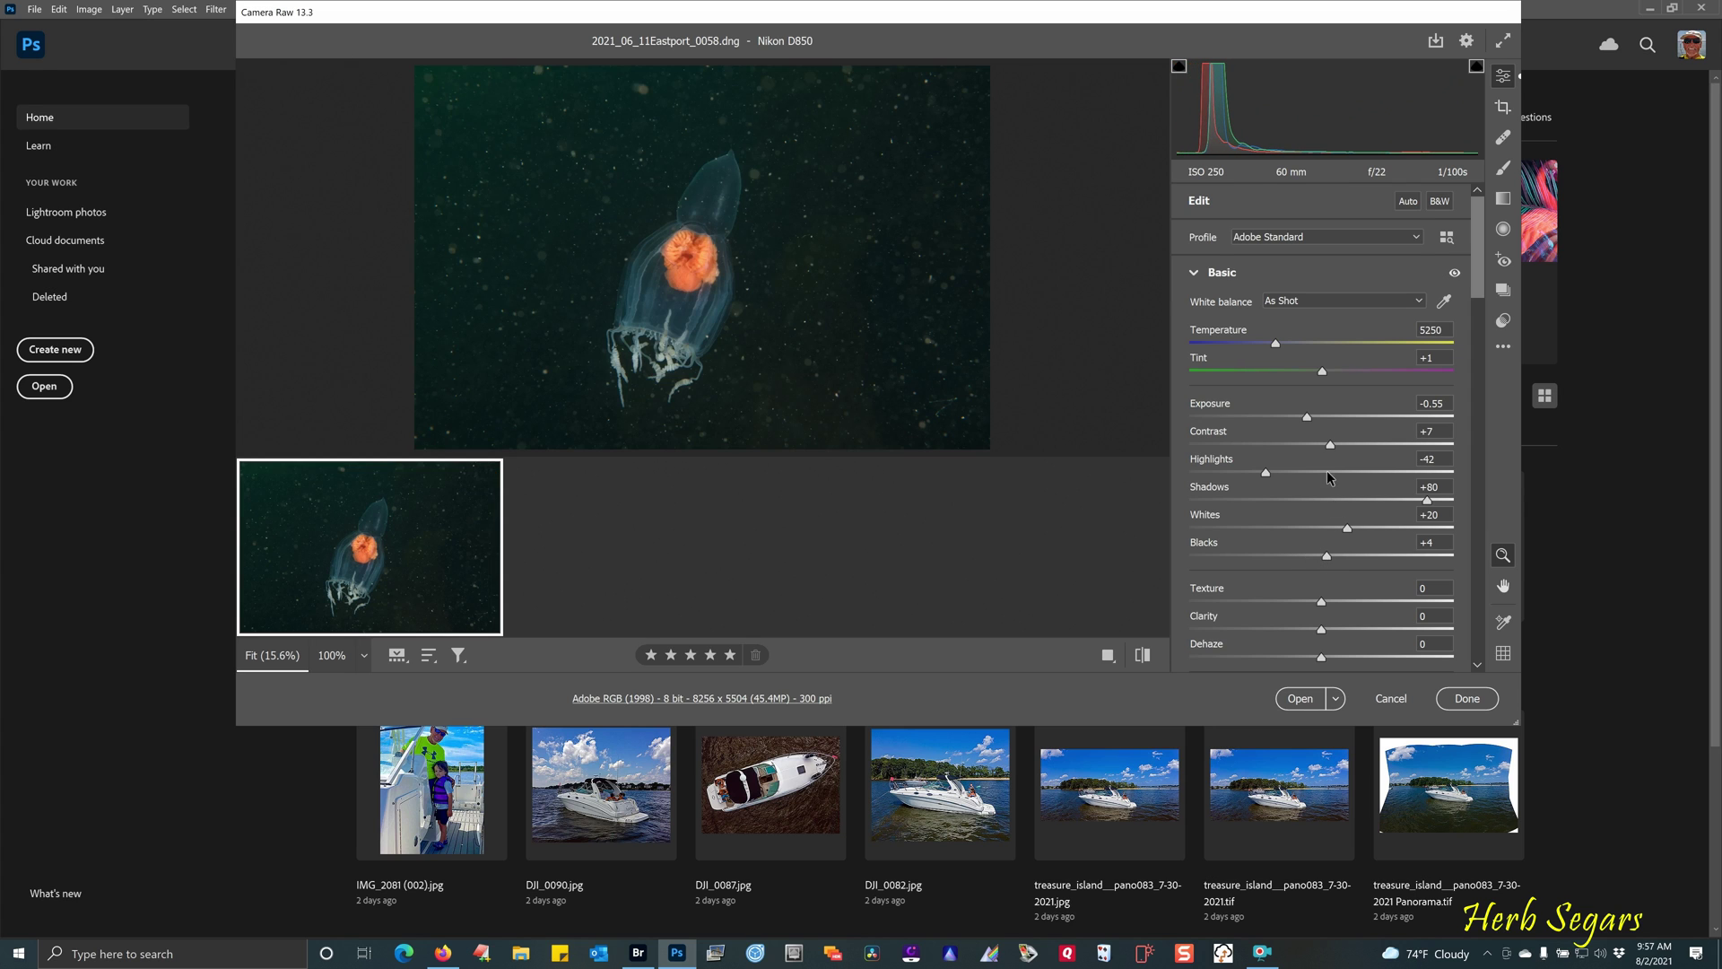
{"action": "left_click_drag", "start_coordinate": [1331, 446], "coordinate": [1343, 445]}
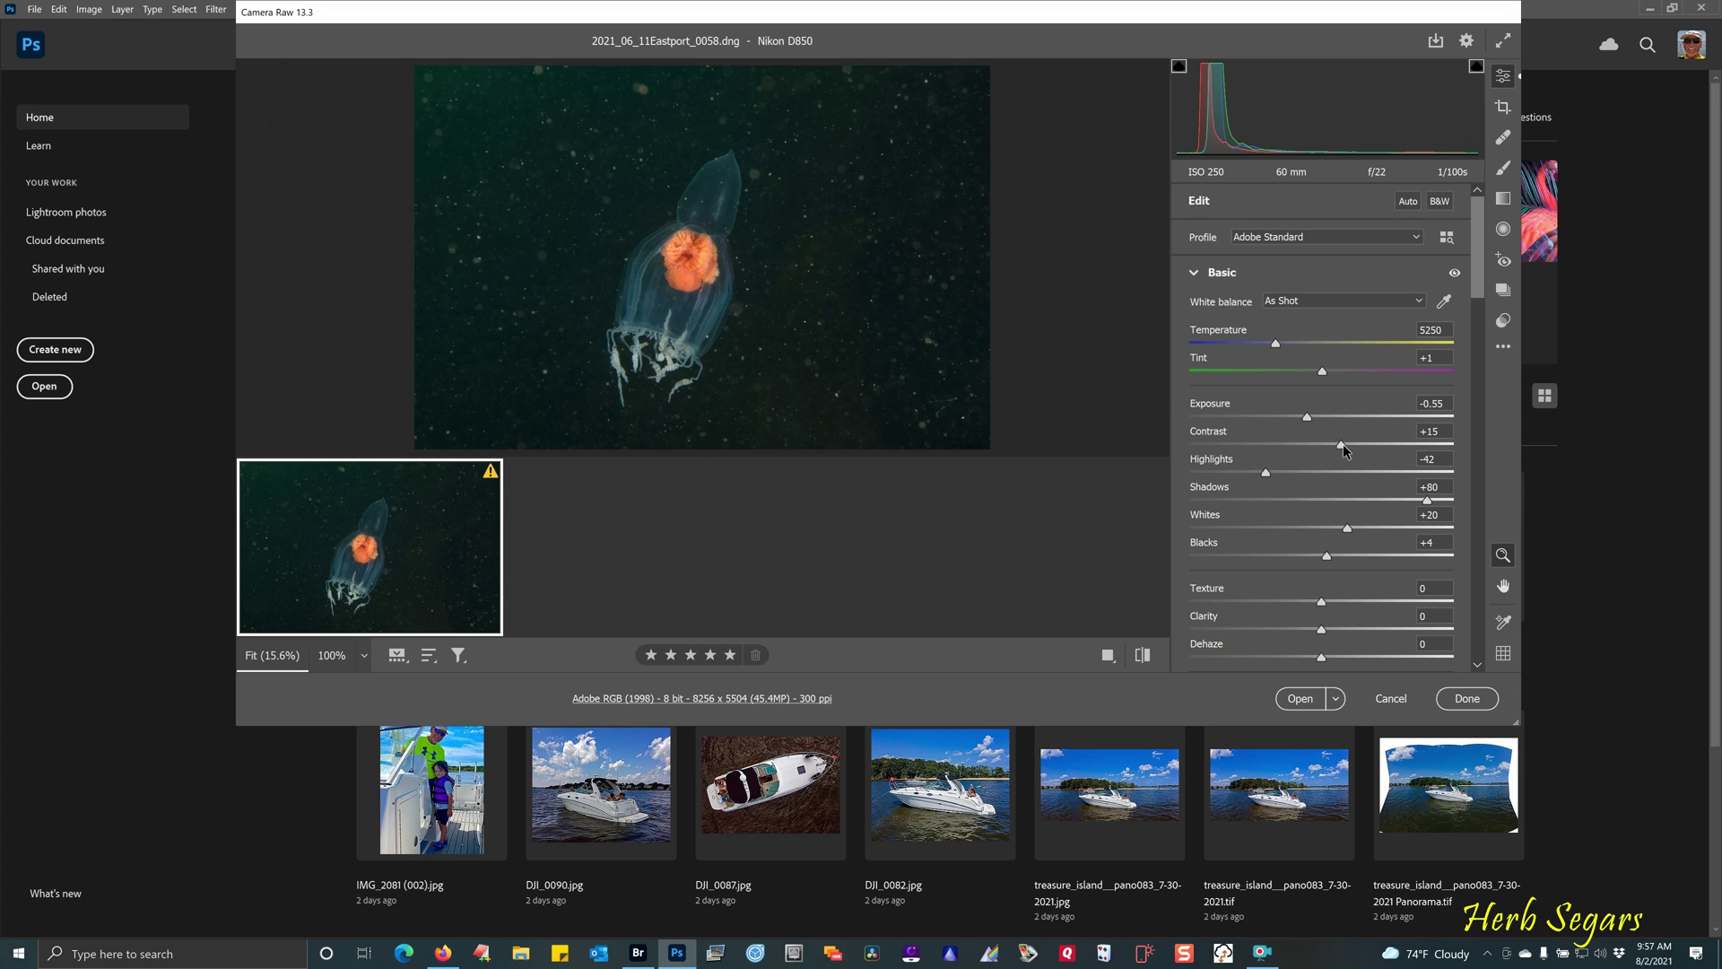
Open the adjusted photo in Photoshop and add a Curves adjustment layer.
{"action": "left_click", "coordinate": [1298, 698]}
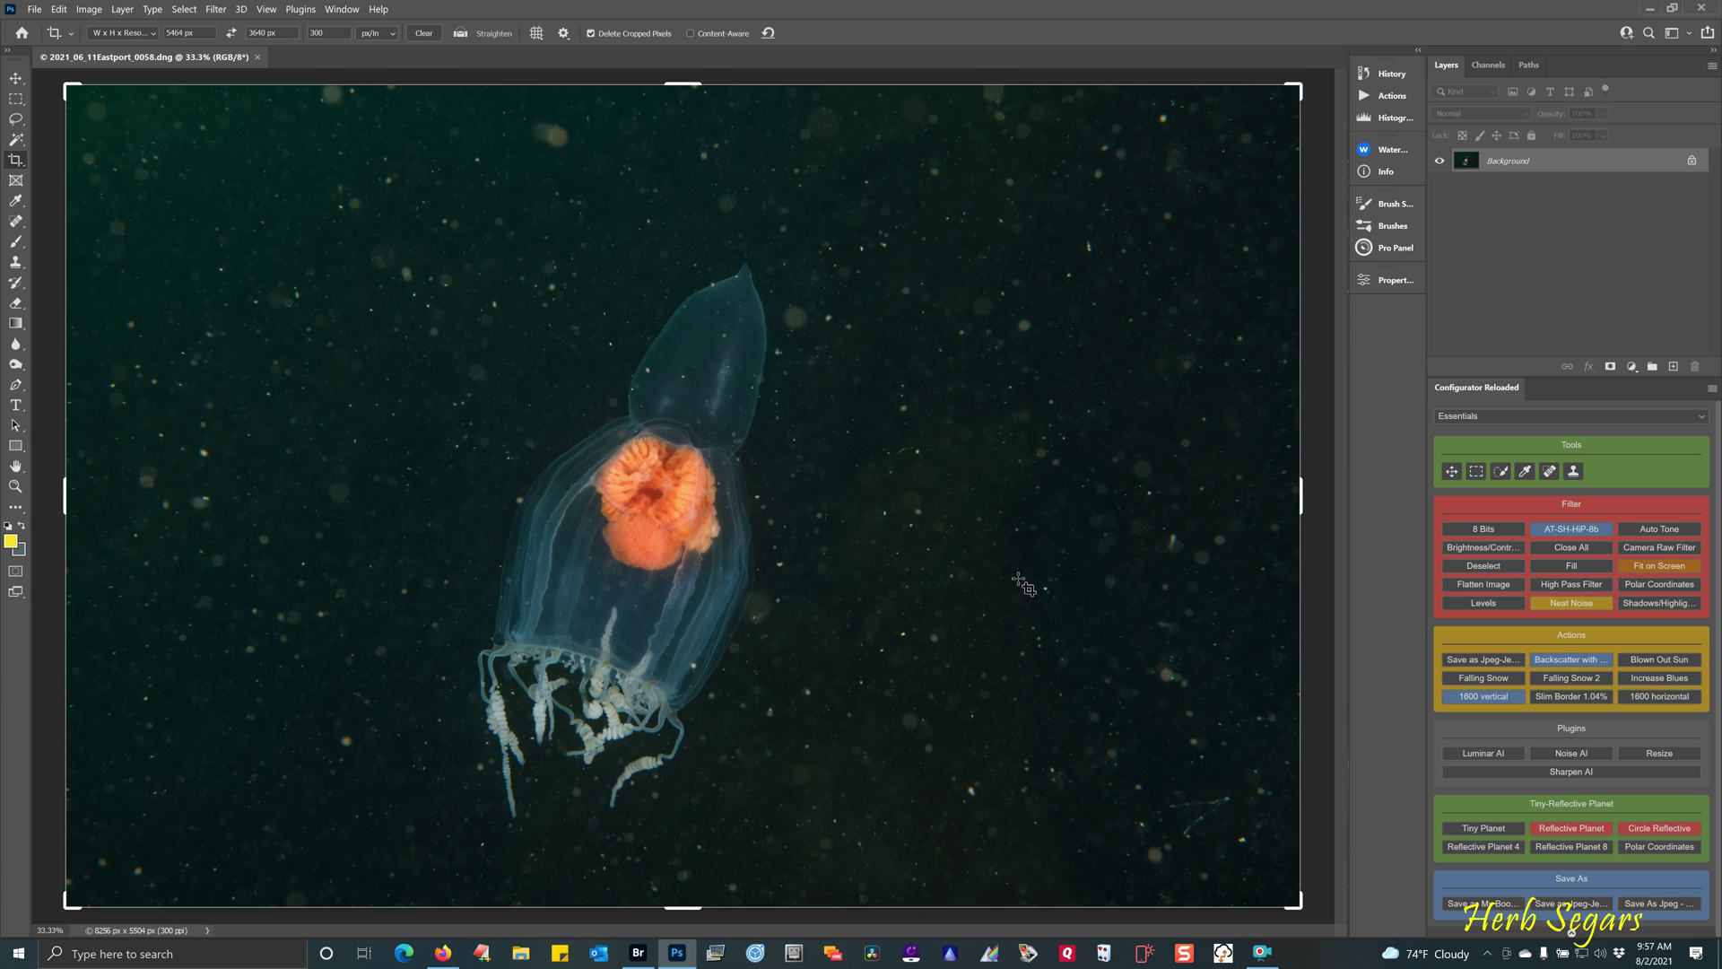
{"action": "left_click", "coordinate": [1631, 366]}
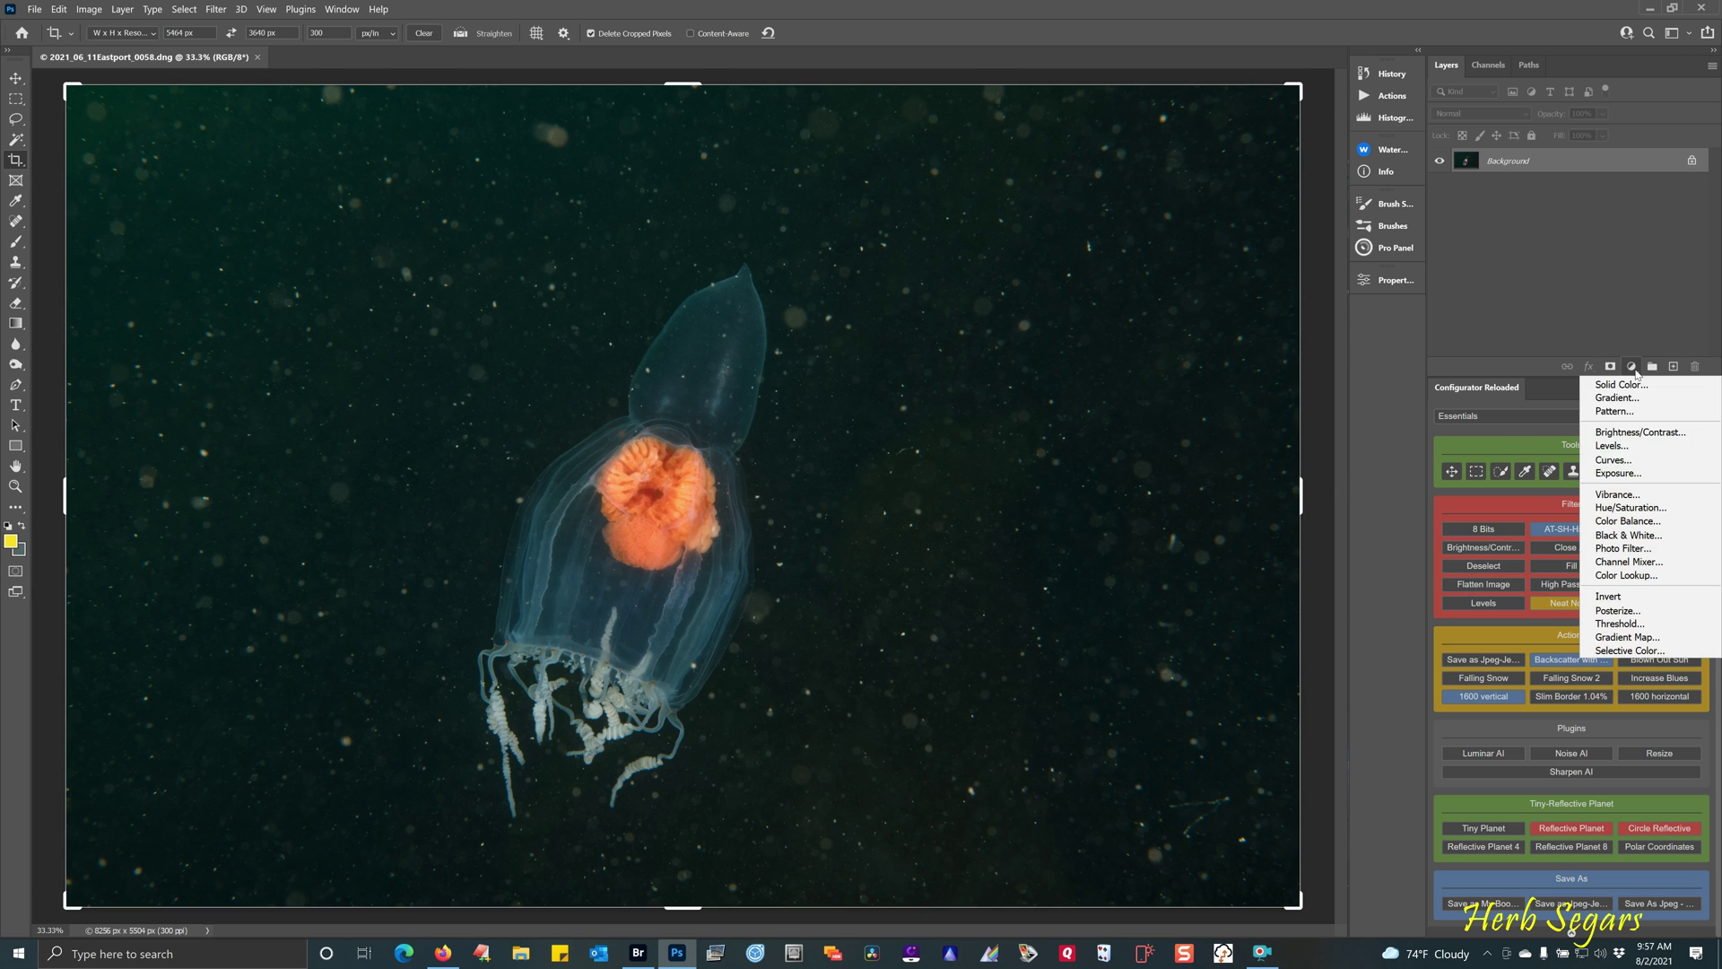
{"action": "left_click", "coordinate": [1635, 460]}
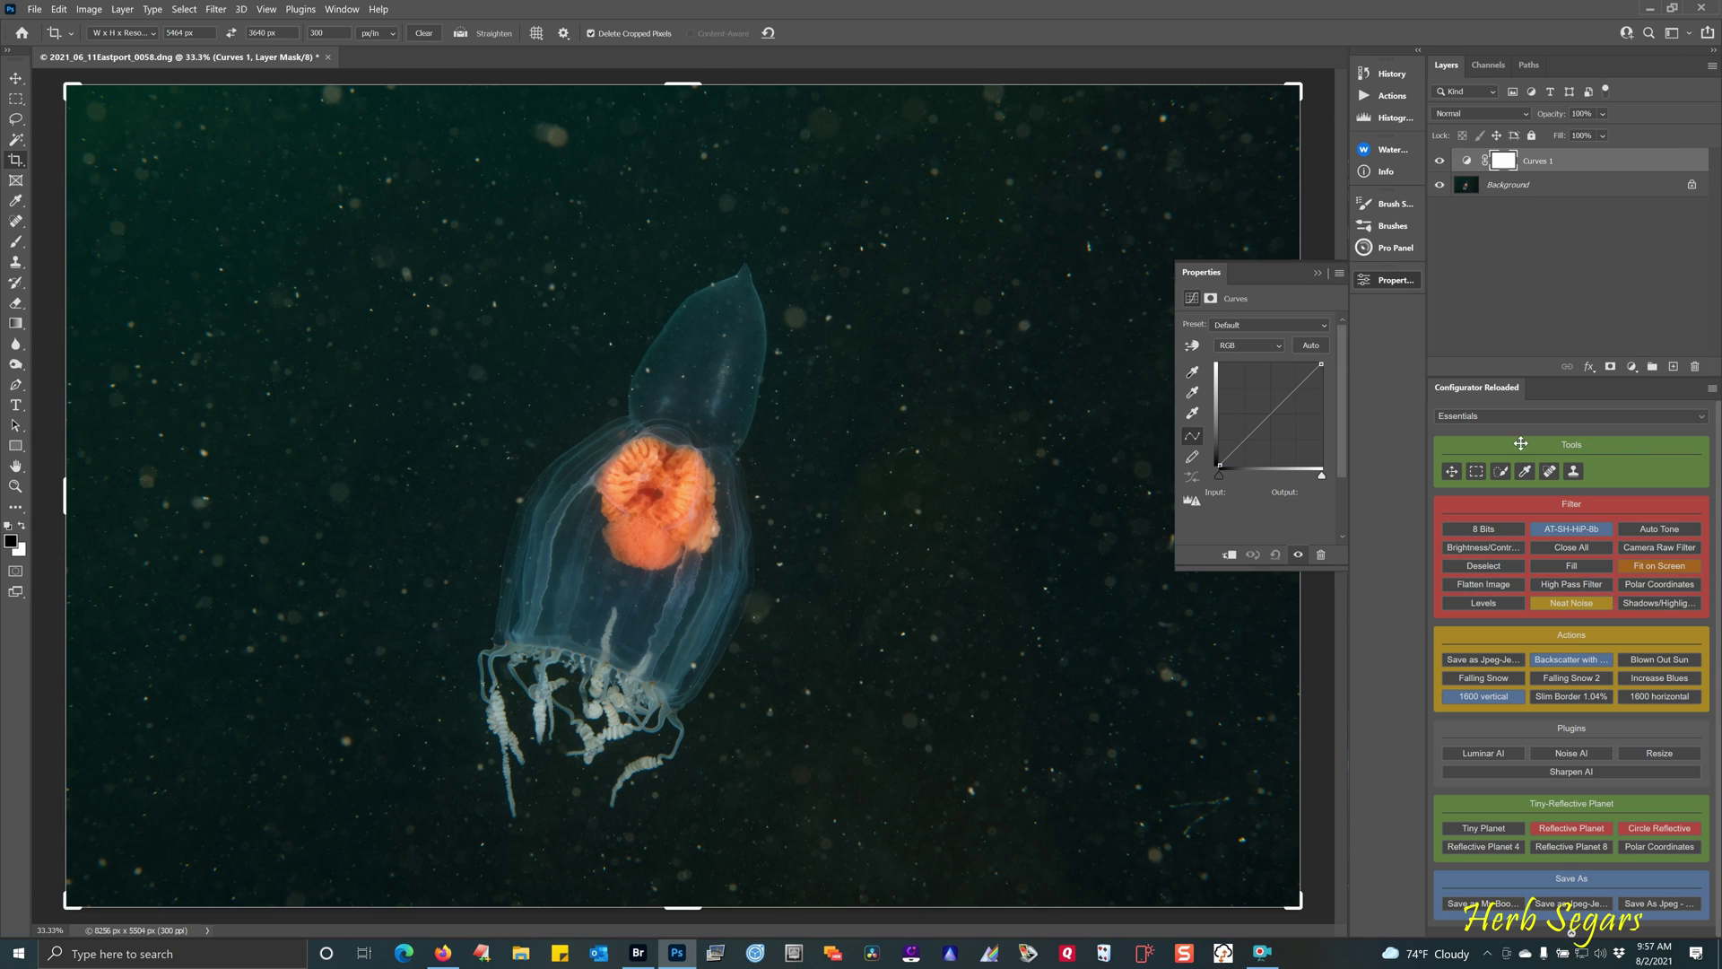
Set the curve's black point from the dark water, then sample the jellyfish's orange centre.
{"action": "left_click", "coordinate": [1192, 373]}
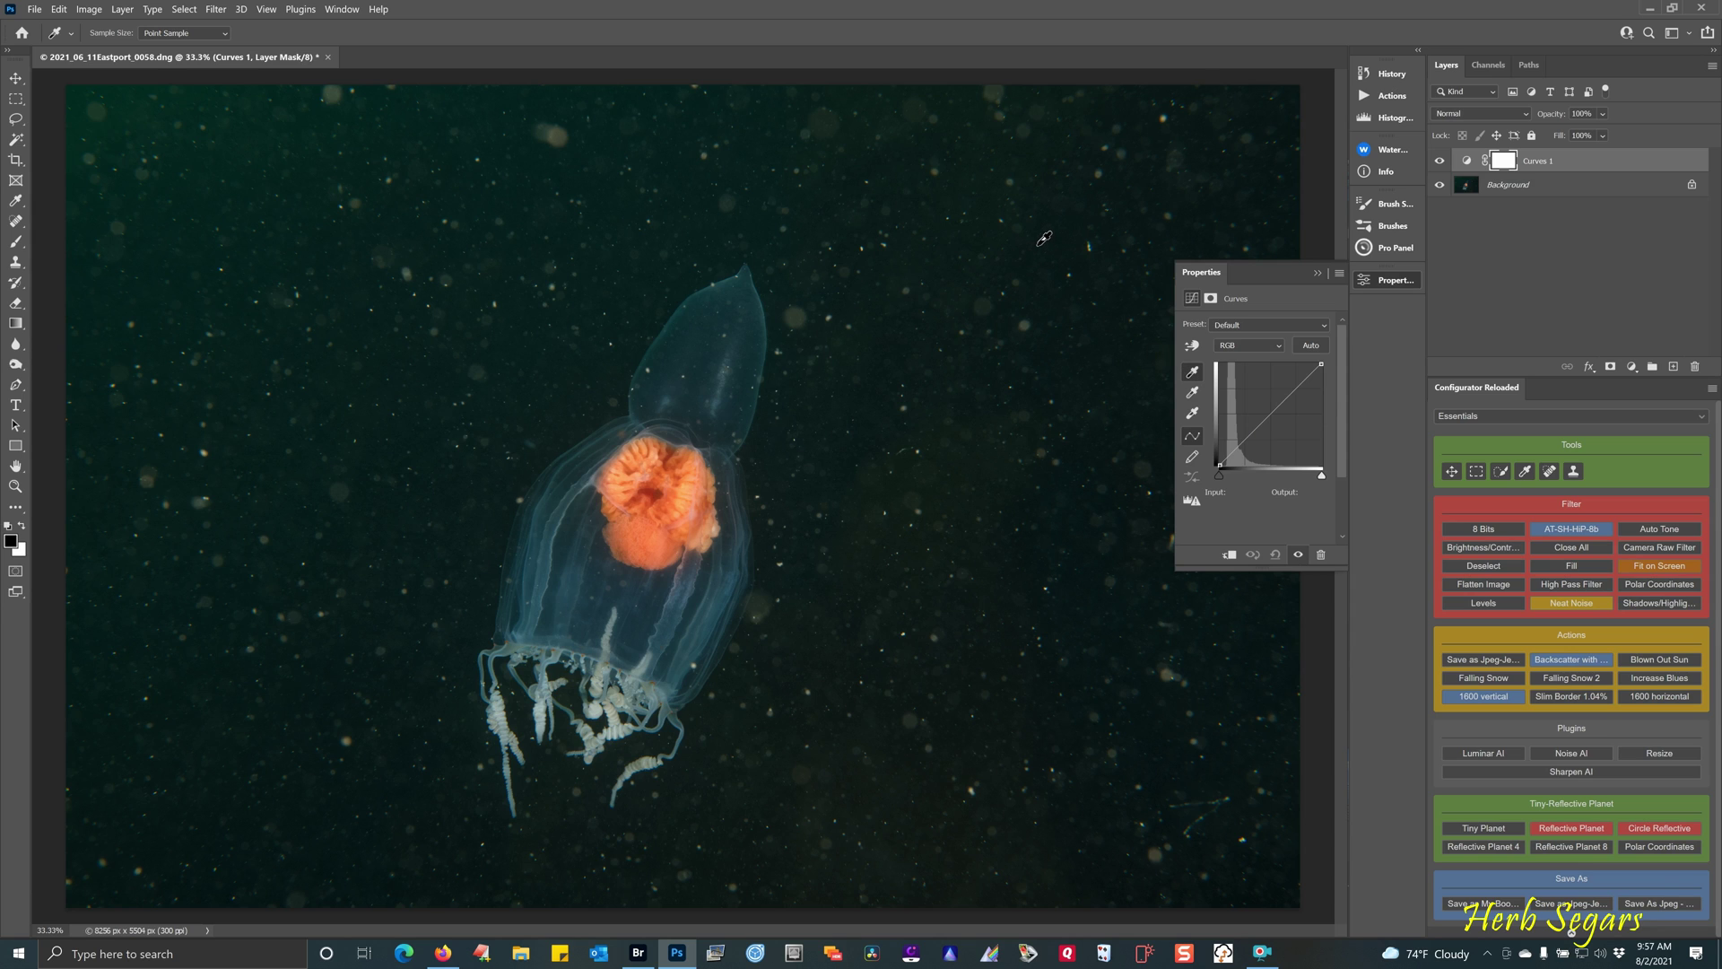
{"action": "left_click", "coordinate": [1044, 238]}
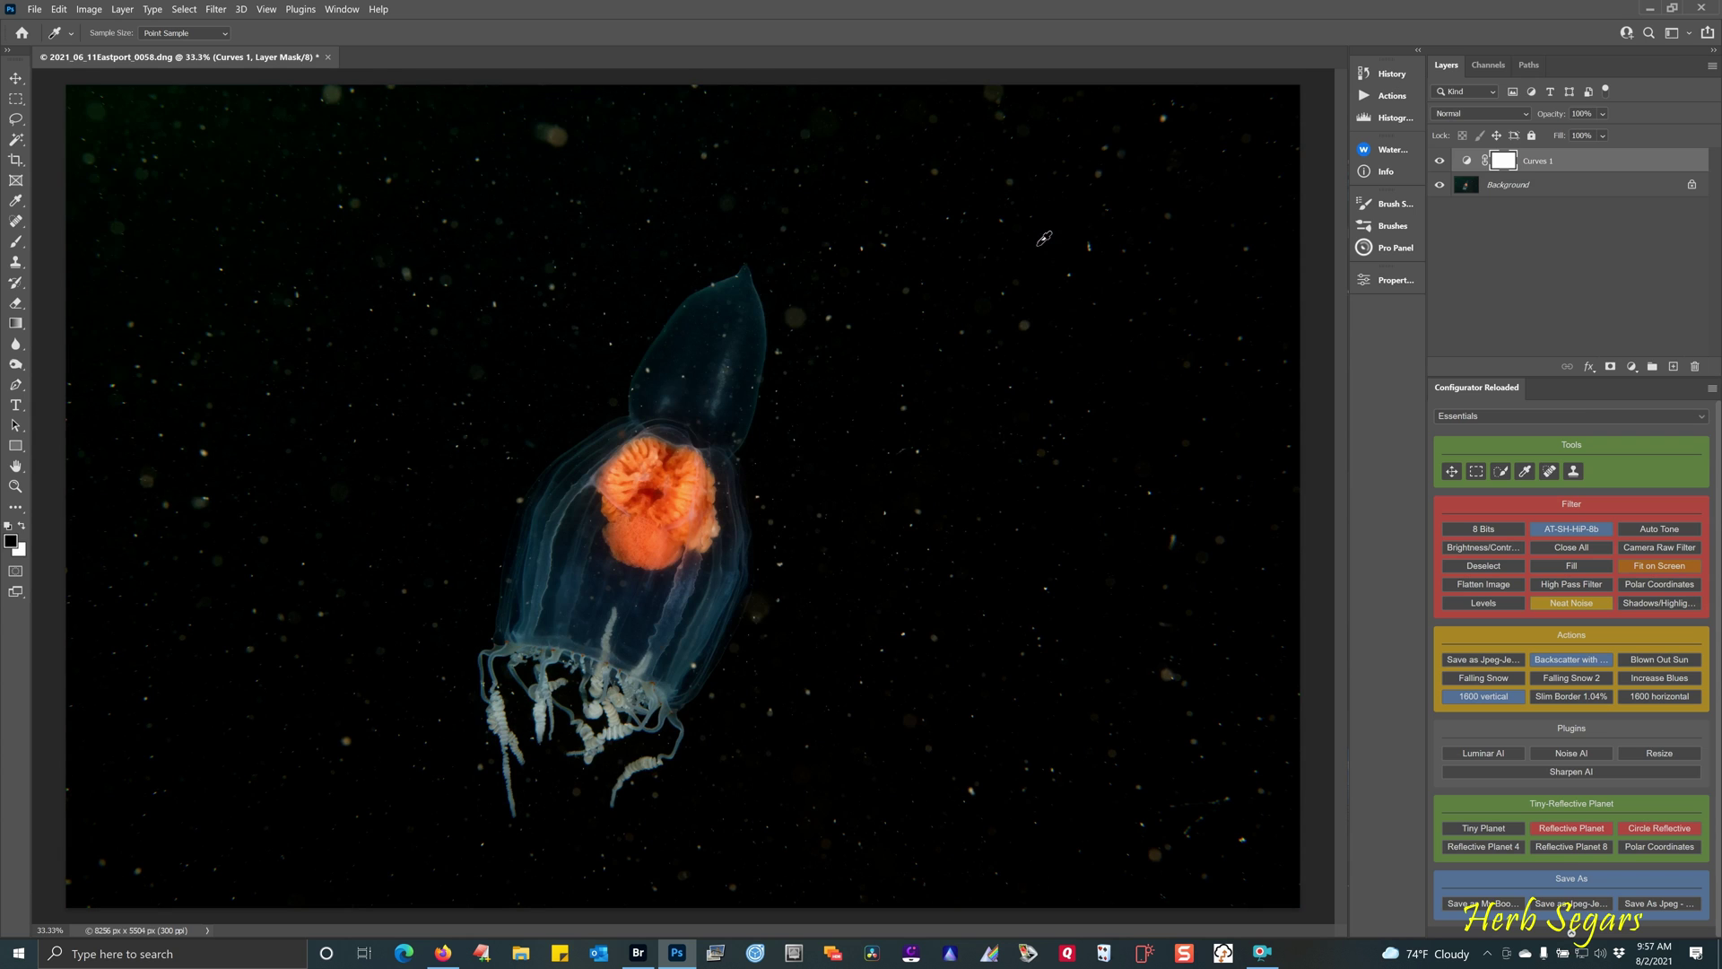
{"action": "left_click", "coordinate": [1397, 281]}
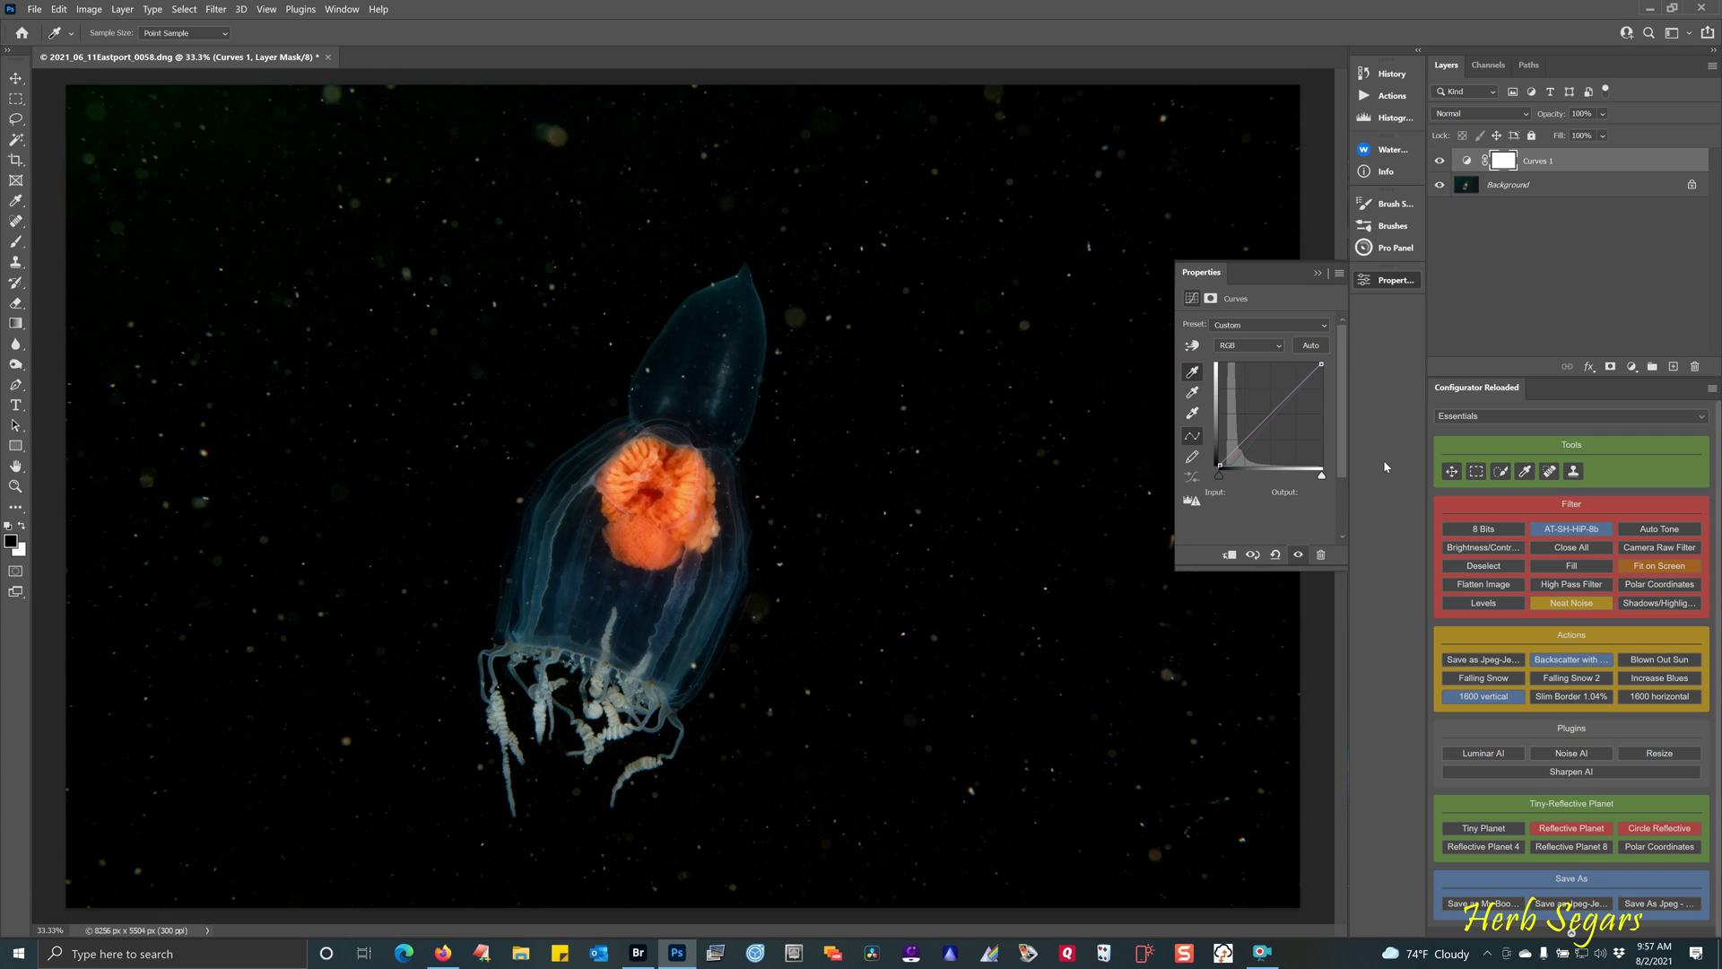
{"action": "left_click", "coordinate": [1193, 348]}
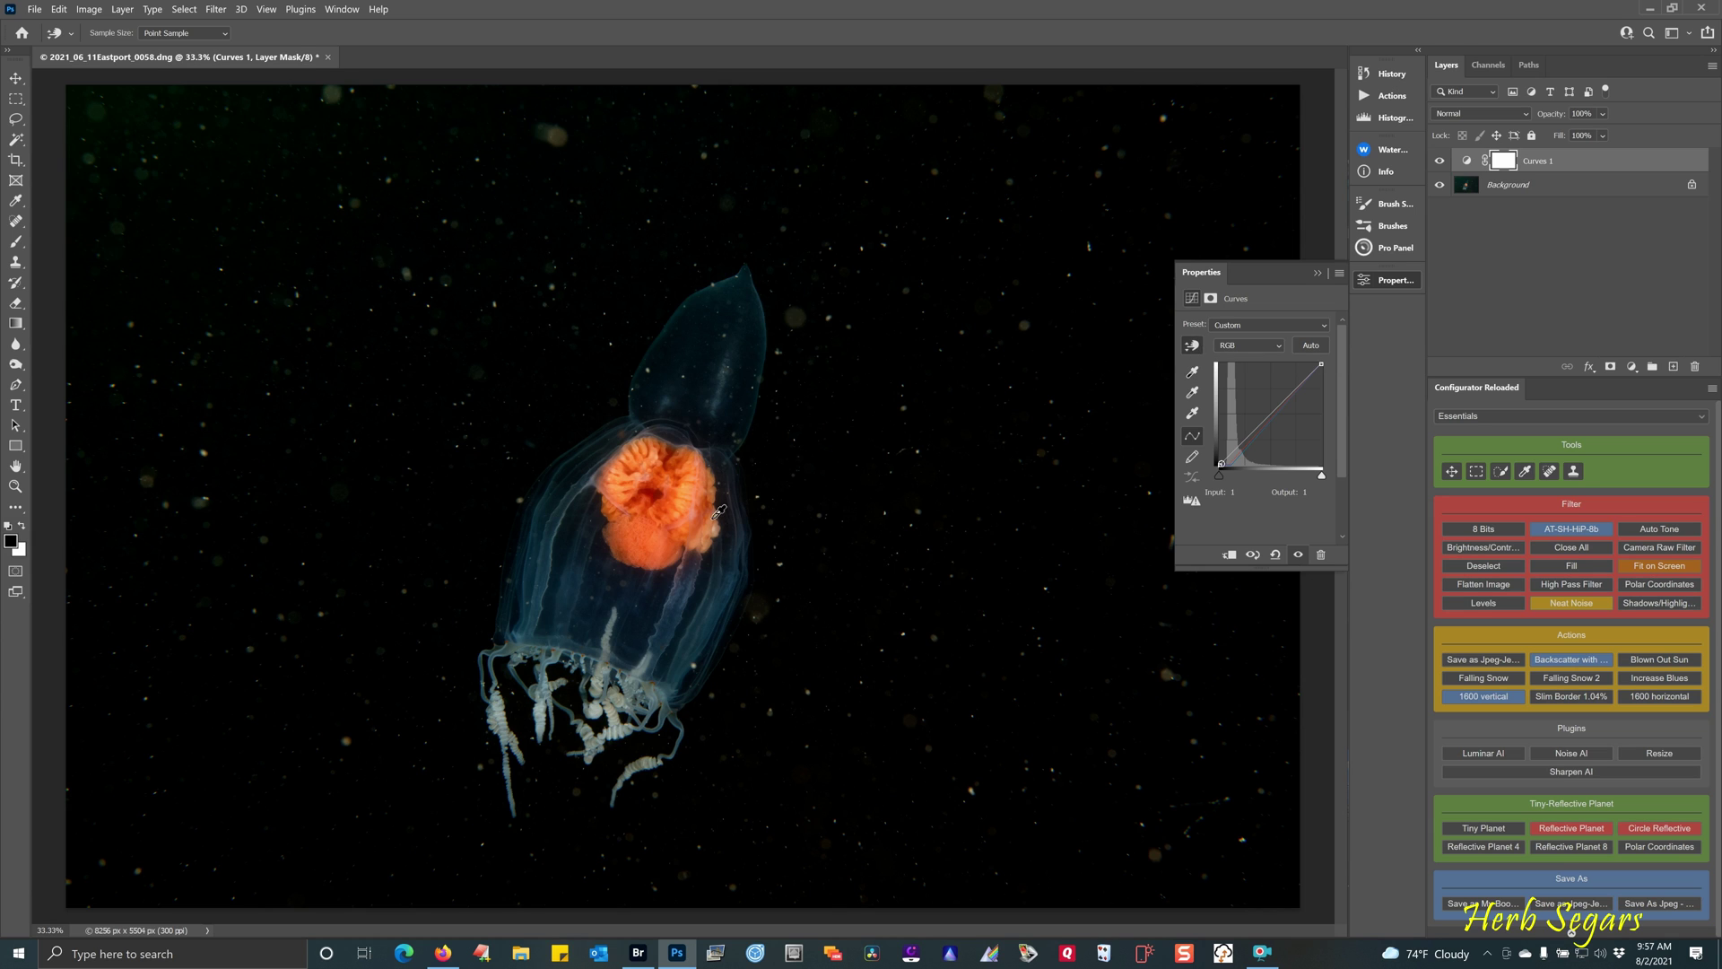
{"action": "left_click", "coordinate": [658, 483]}
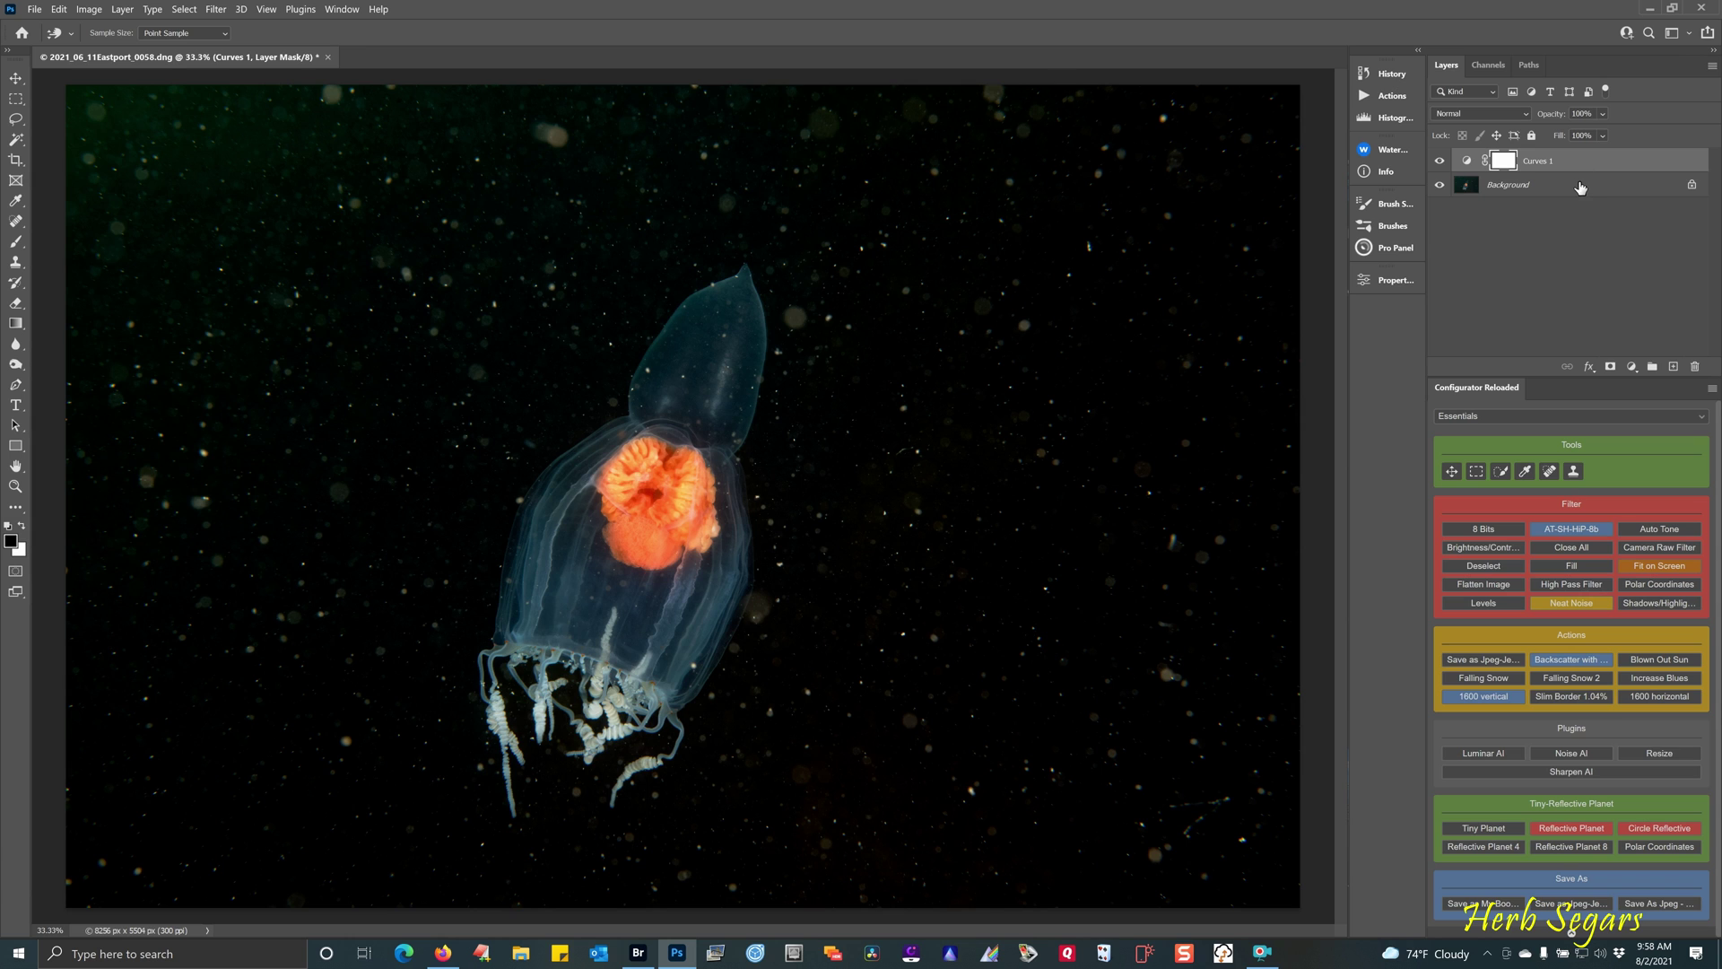
Flatten the Curves layer into the Background and select the Backscatter with Snapshot action.
{"action": "left_click", "coordinate": [131, 12]}
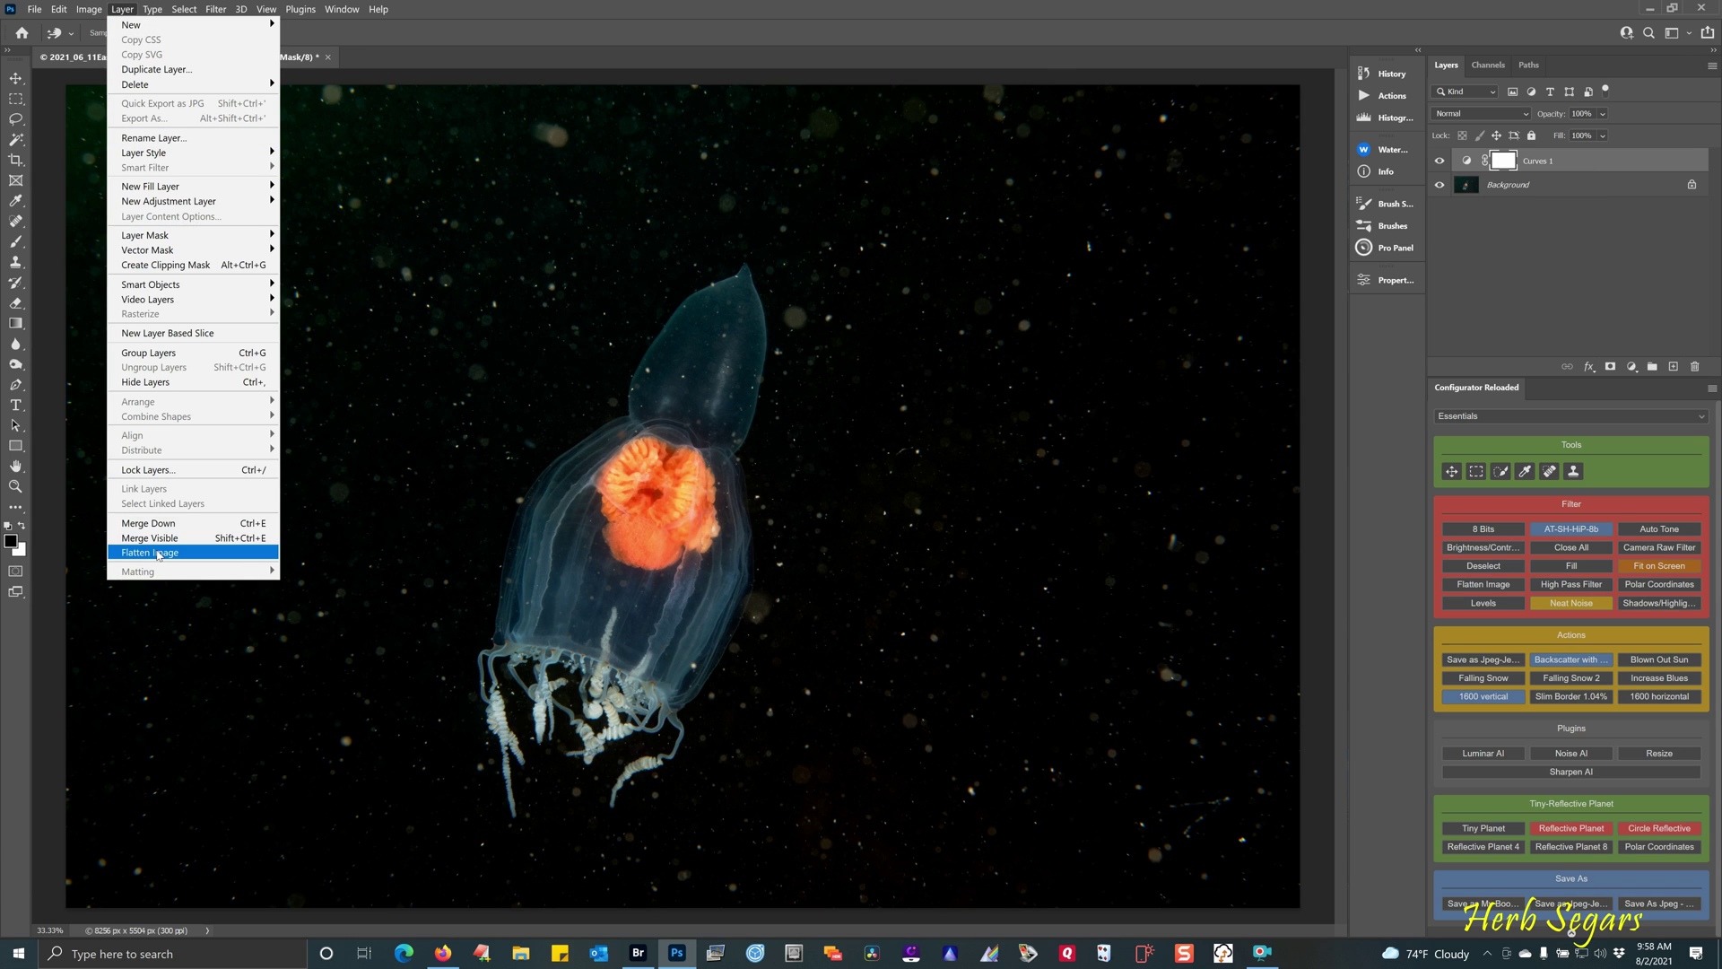
{"action": "left_click", "coordinate": [158, 553]}
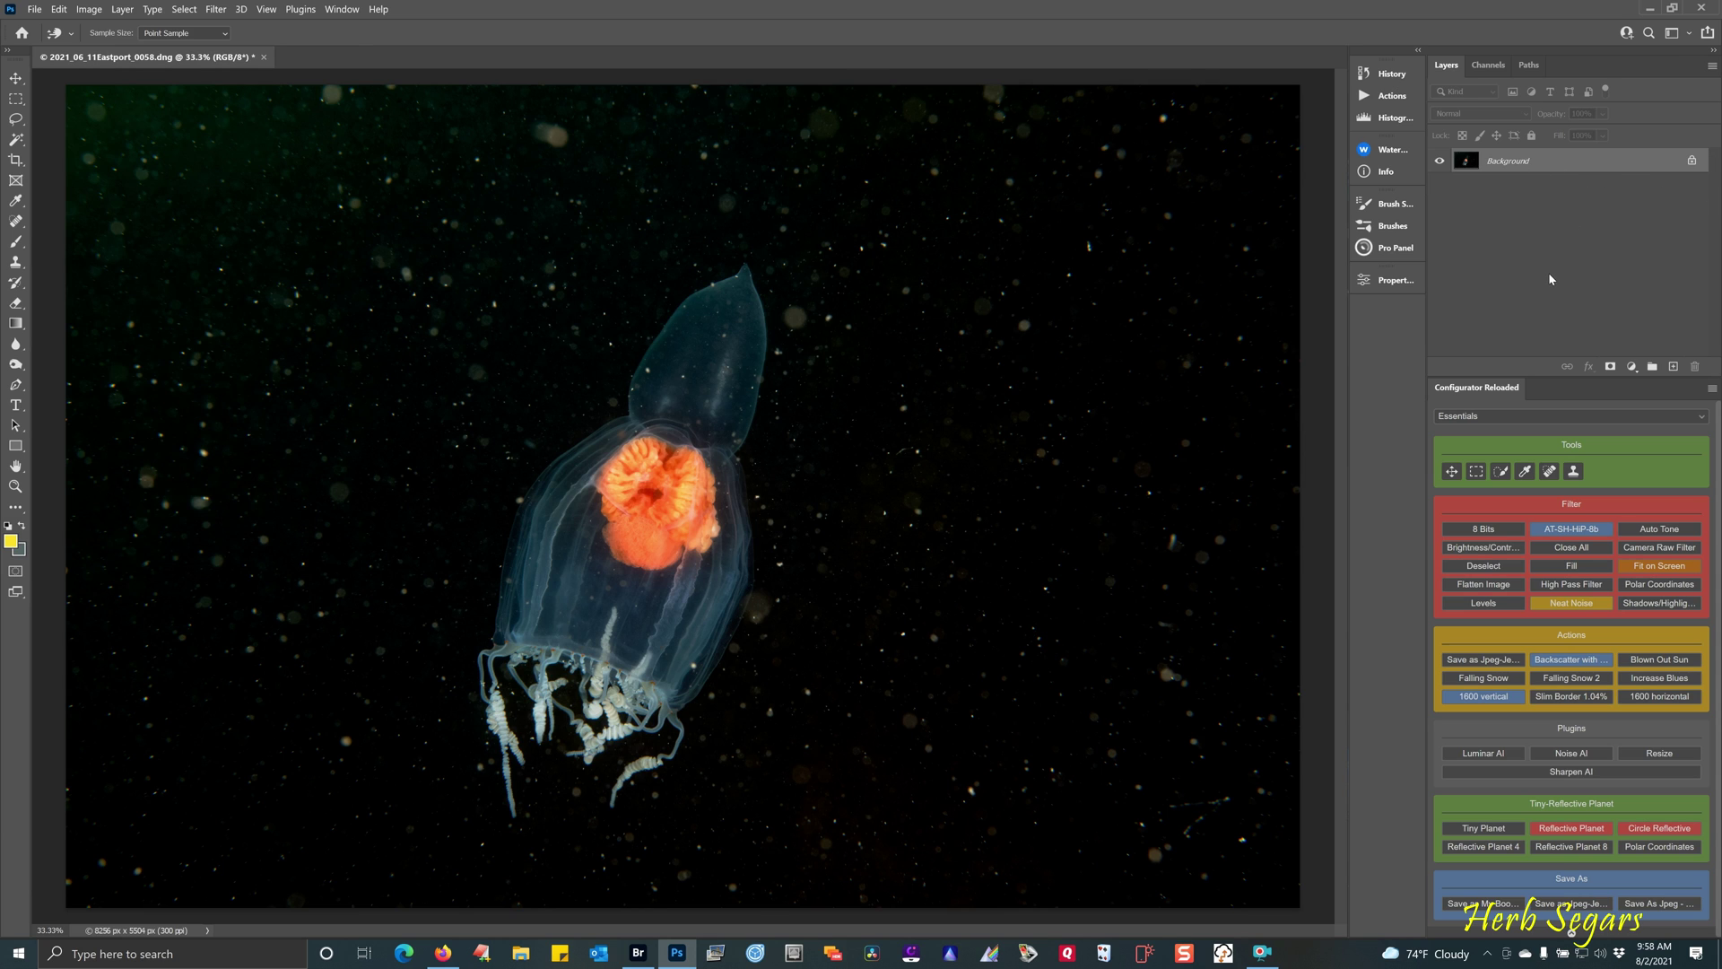
{"action": "left_click", "coordinate": [1389, 96]}
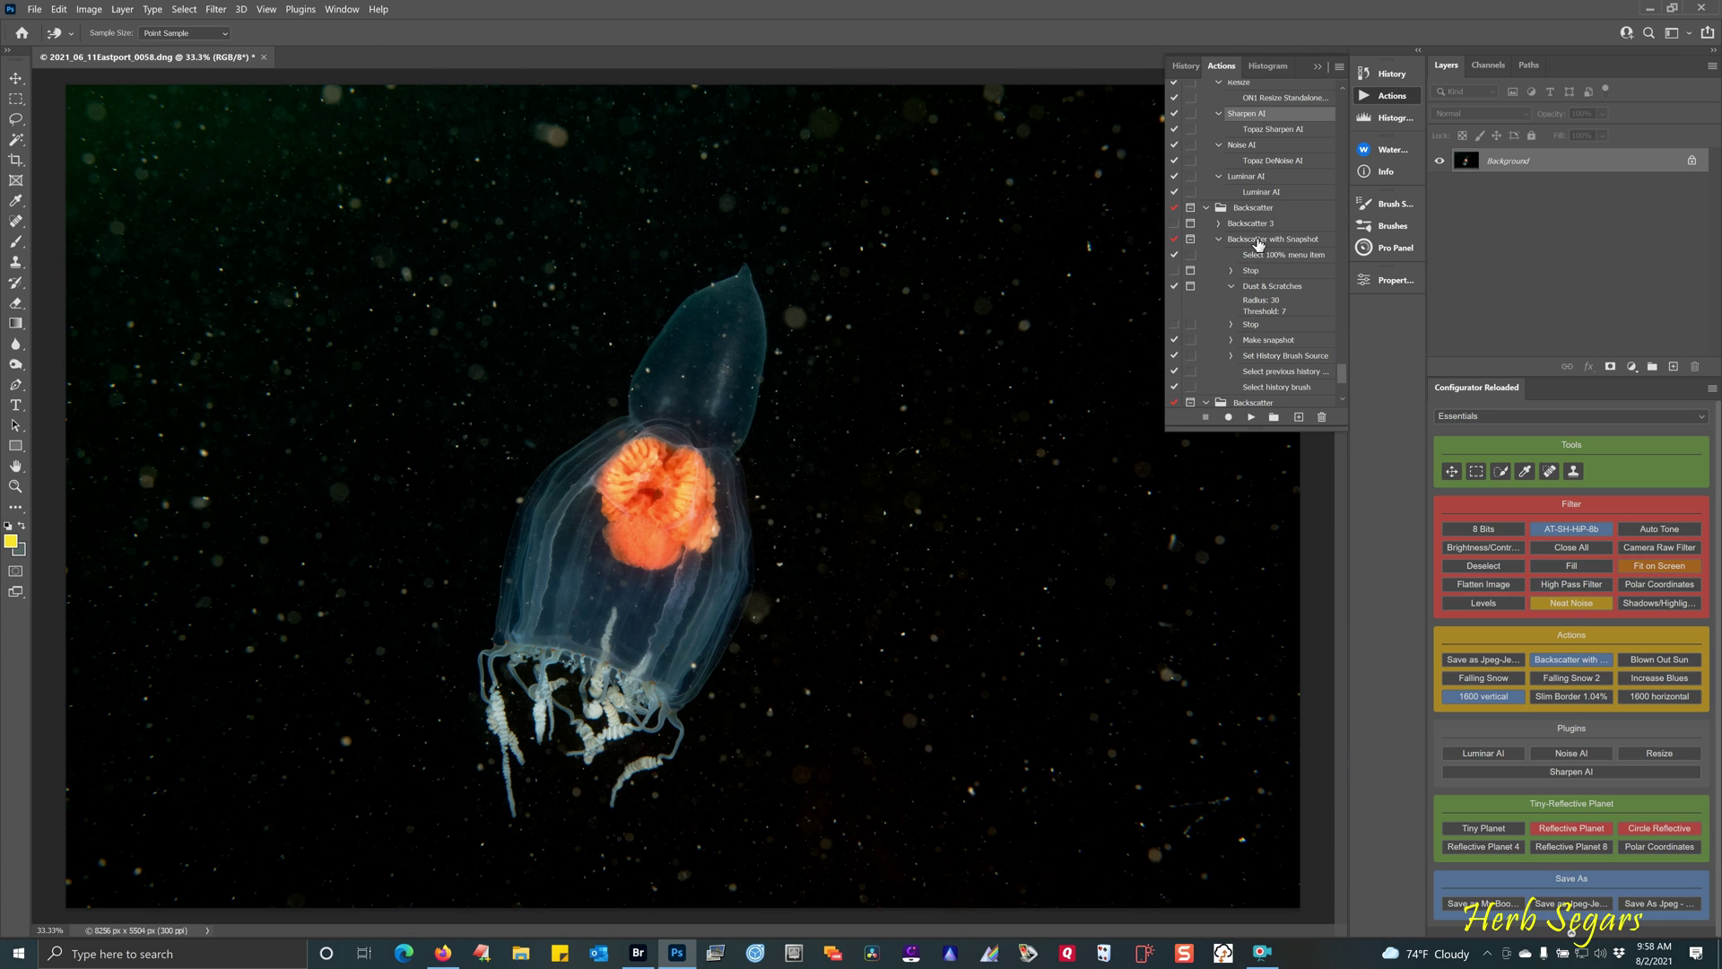
{"action": "left_click", "coordinate": [1258, 240]}
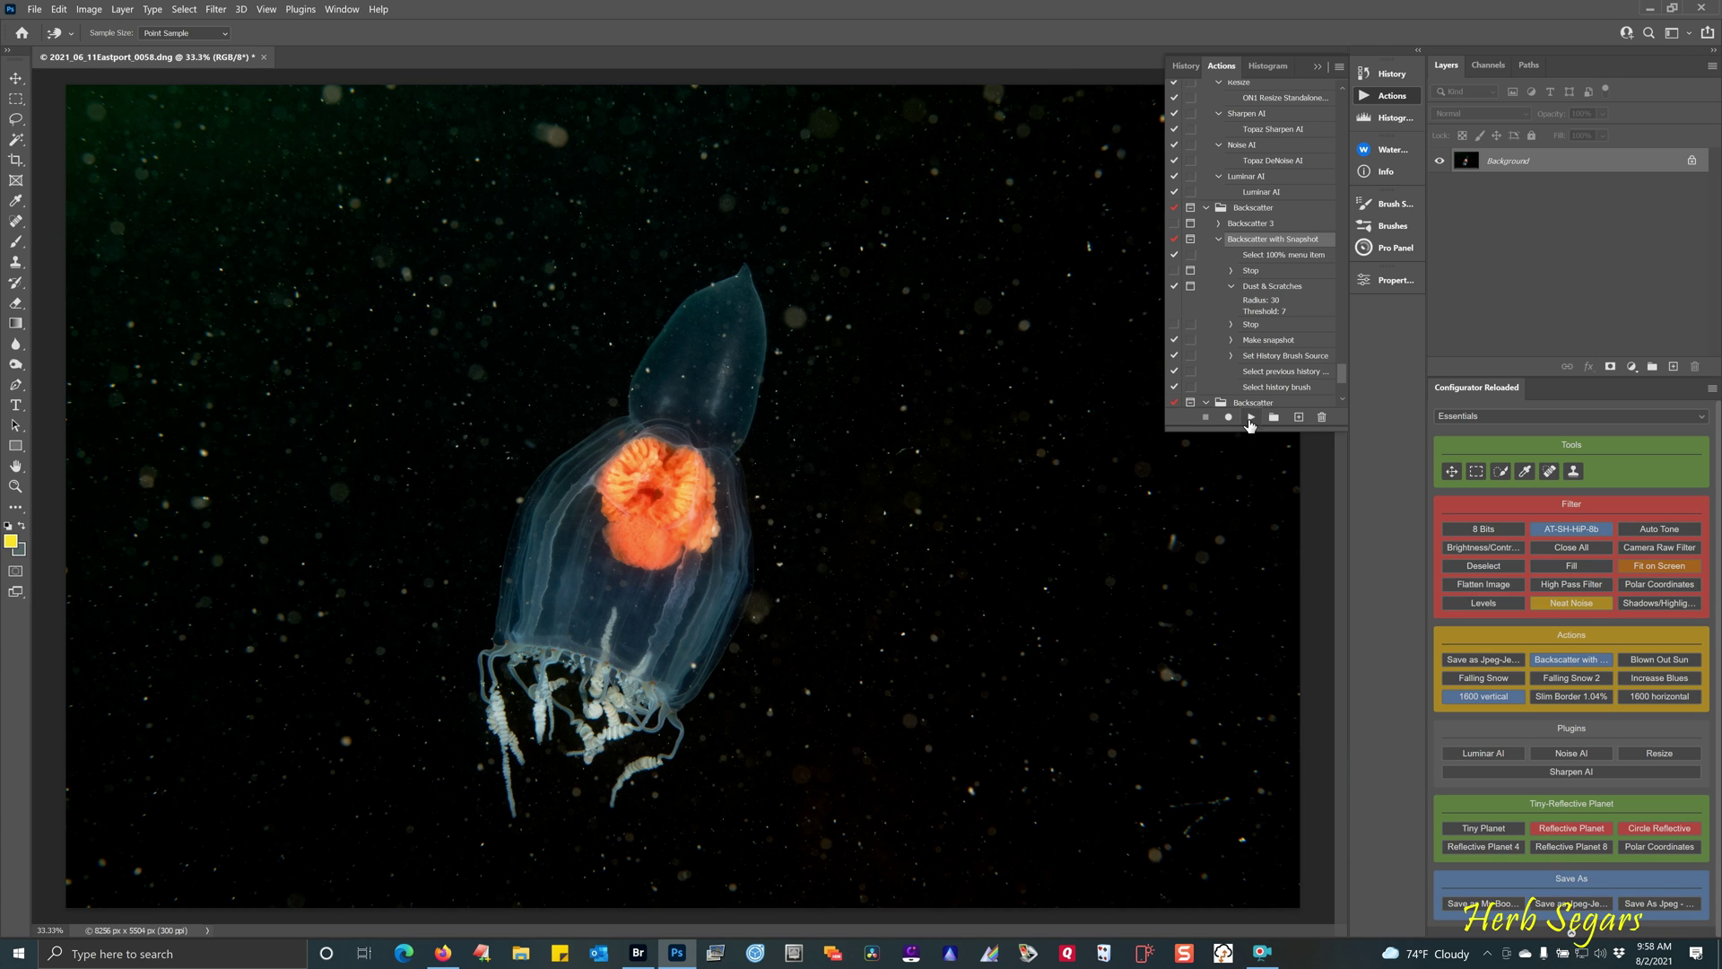
Run the Backscatter with Snapshot action, accepting Dust & Scratches at Radius 30, Threshold 7.
{"action": "left_click", "coordinate": [1250, 418]}
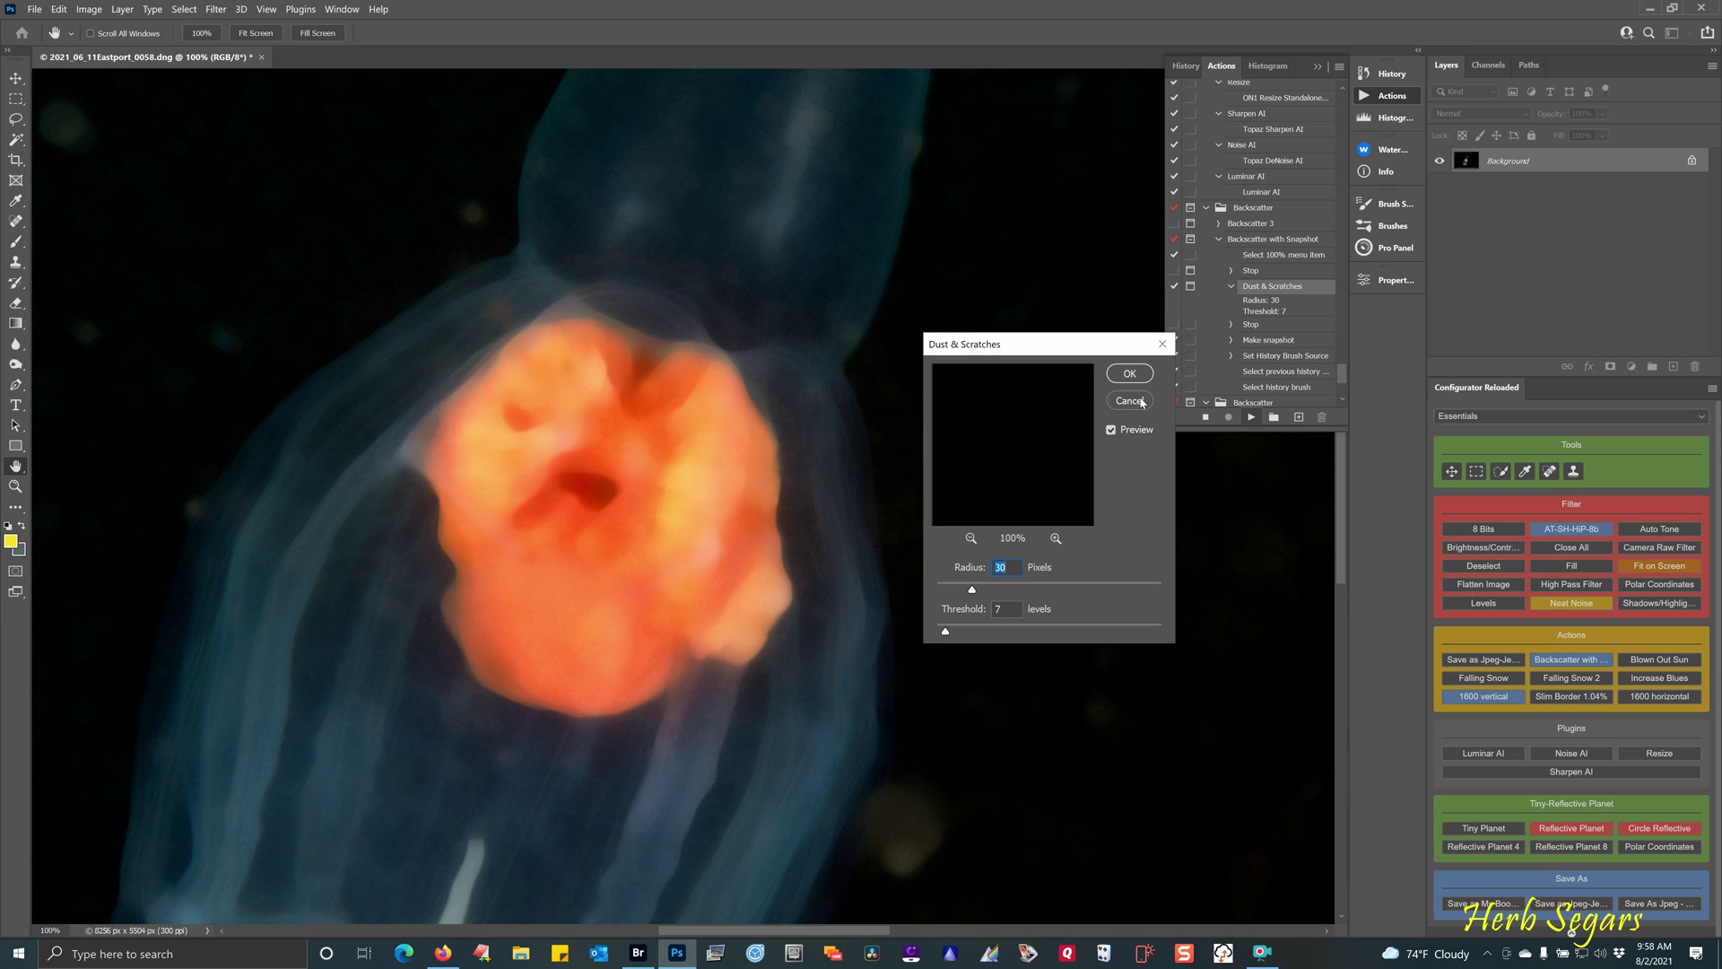
{"action": "left_click", "coordinate": [1317, 66]}
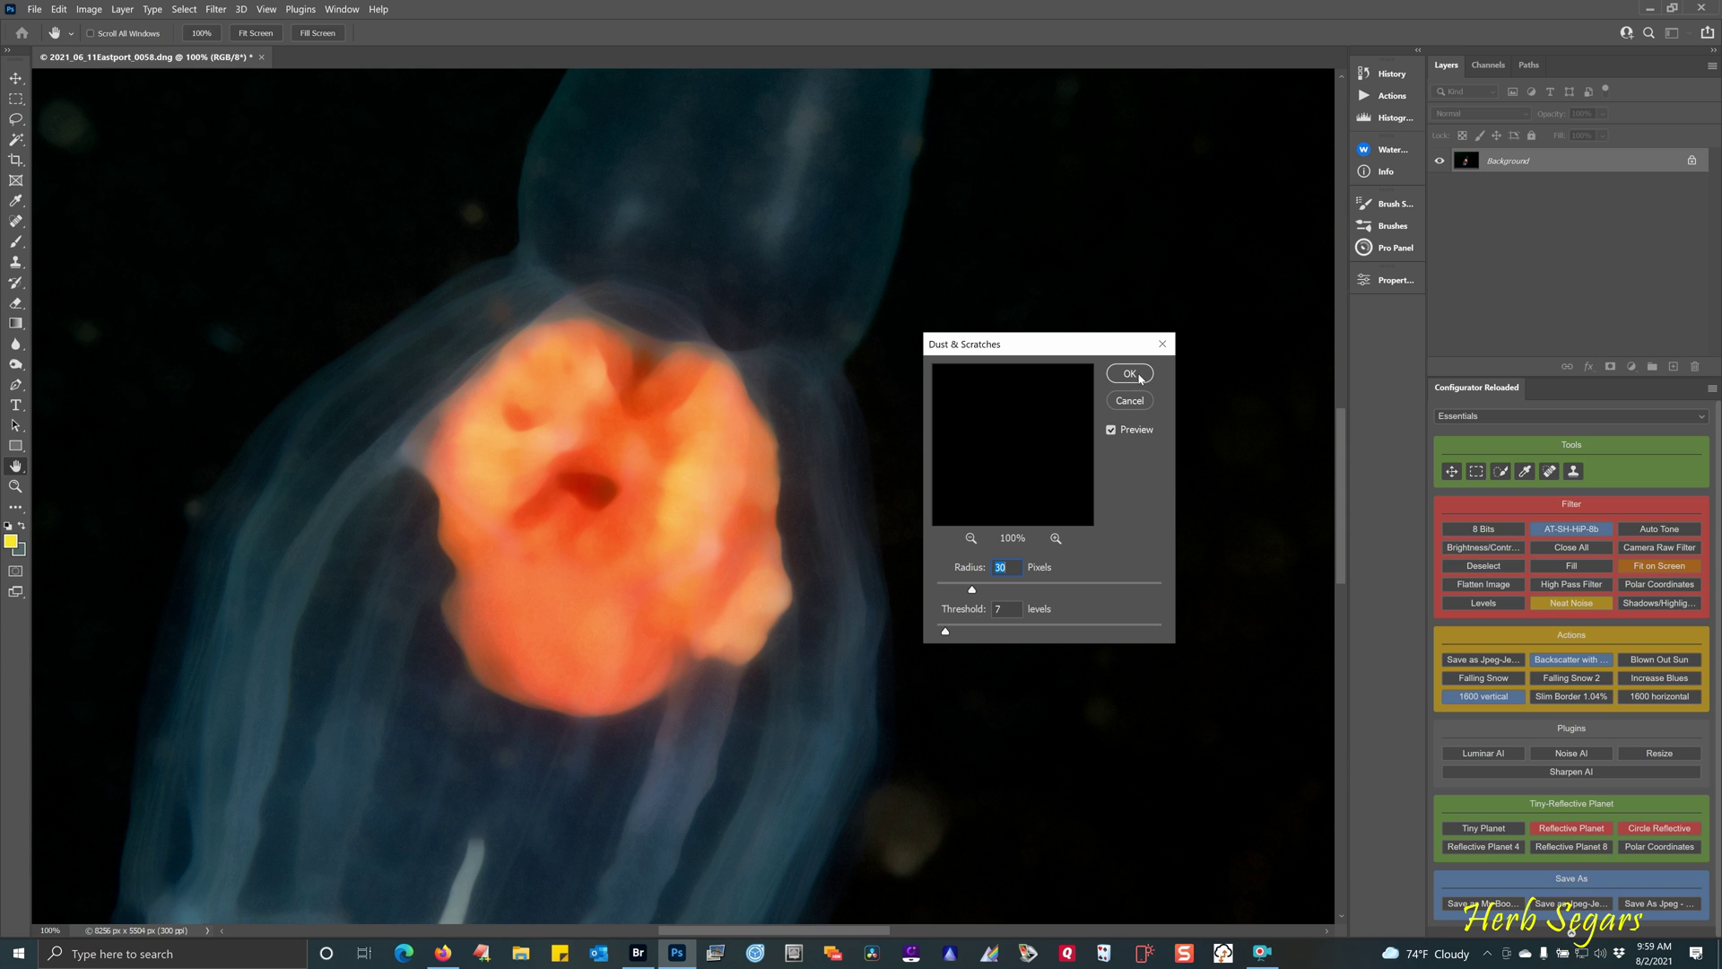
{"action": "left_click", "coordinate": [1129, 374]}
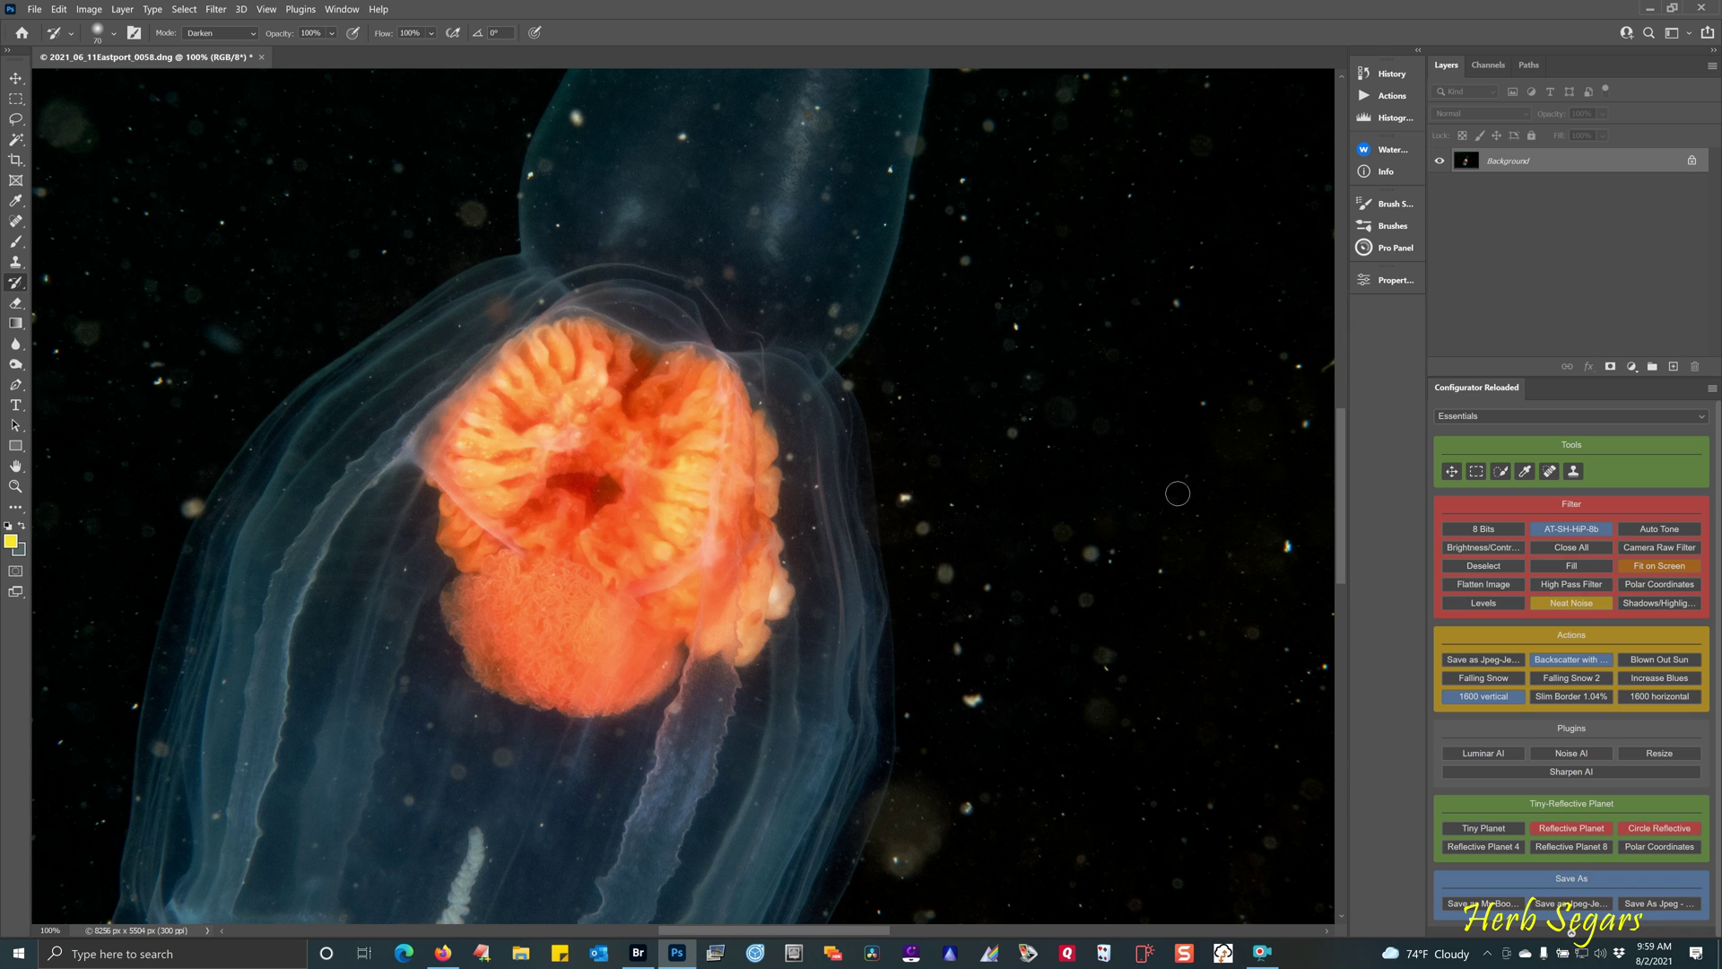
Enlarge the History Brush to 700 px and paint out specks right of and above the jellyfish.
{"action": "key", "text": "bracketright"}
{"action": "key", "text": "bracketright"}
{"action": "key", "text": "bracketright"}
{"action": "key", "text": "bracketright"}
{"action": "key", "text": "bracketright"}
{"action": "key", "text": "bracketright"}
{"action": "key", "text": "bracketright"}
{"action": "key", "text": "bracketright"}
{"action": "key", "text": "bracketright"}
{"action": "key", "text": "bracketright"}
{"action": "key", "text": "bracketright"}
{"action": "key", "text": "bracketright"}
{"action": "scroll", "coordinate": [1182, 507], "scroll_direction": "down", "scroll_amount": 5}
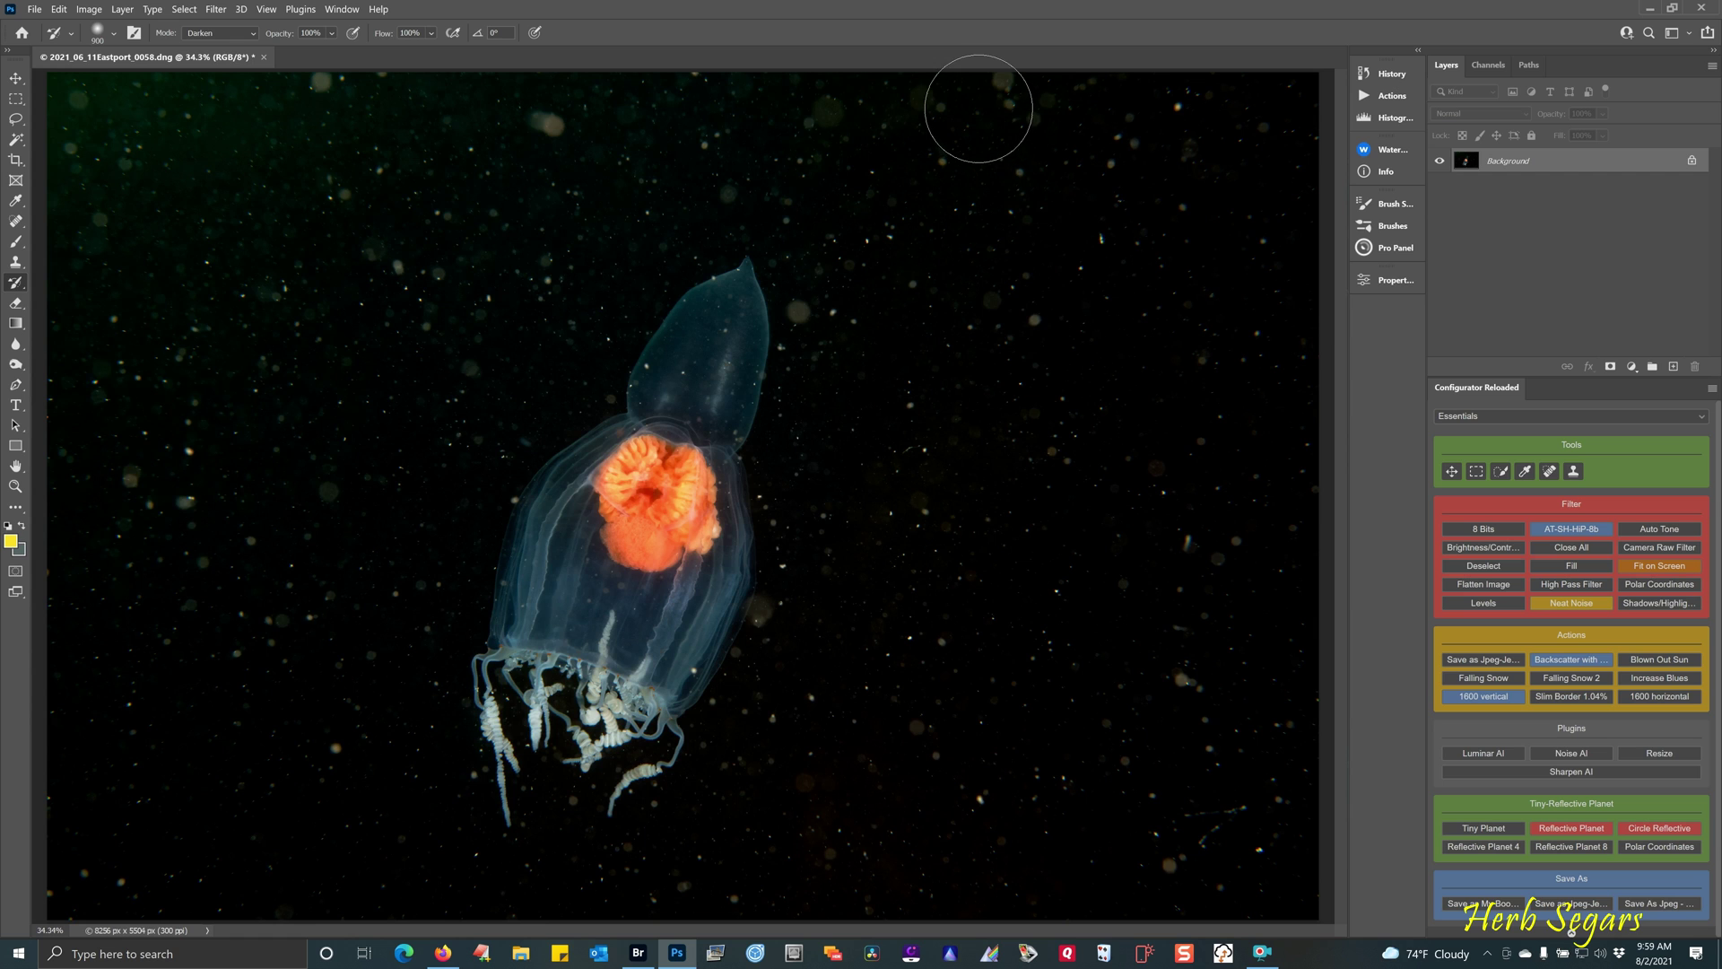
{"action": "mouse_move", "coordinate": [978, 109]}
{"action": "left_mouse_down"}
{"action": "mouse_move", "coordinate": [998, 758]}
{"action": "mouse_move", "coordinate": [1029, 902]}
{"action": "mouse_move", "coordinate": [1064, 766]}
{"action": "mouse_move", "coordinate": [1038, 74]}
{"action": "mouse_move", "coordinate": [1072, 152]}
{"action": "mouse_move", "coordinate": [1121, 728]}
{"action": "mouse_move", "coordinate": [1174, 935]}
{"action": "mouse_move", "coordinate": [1159, 35]}
{"action": "mouse_move", "coordinate": [1183, 488]}
{"action": "mouse_move", "coordinate": [1274, 967]}
{"action": "mouse_move", "coordinate": [1245, 117]}
{"action": "mouse_move", "coordinate": [1263, 101]}
{"action": "mouse_move", "coordinate": [1306, 885]}
{"action": "left_mouse_up"}
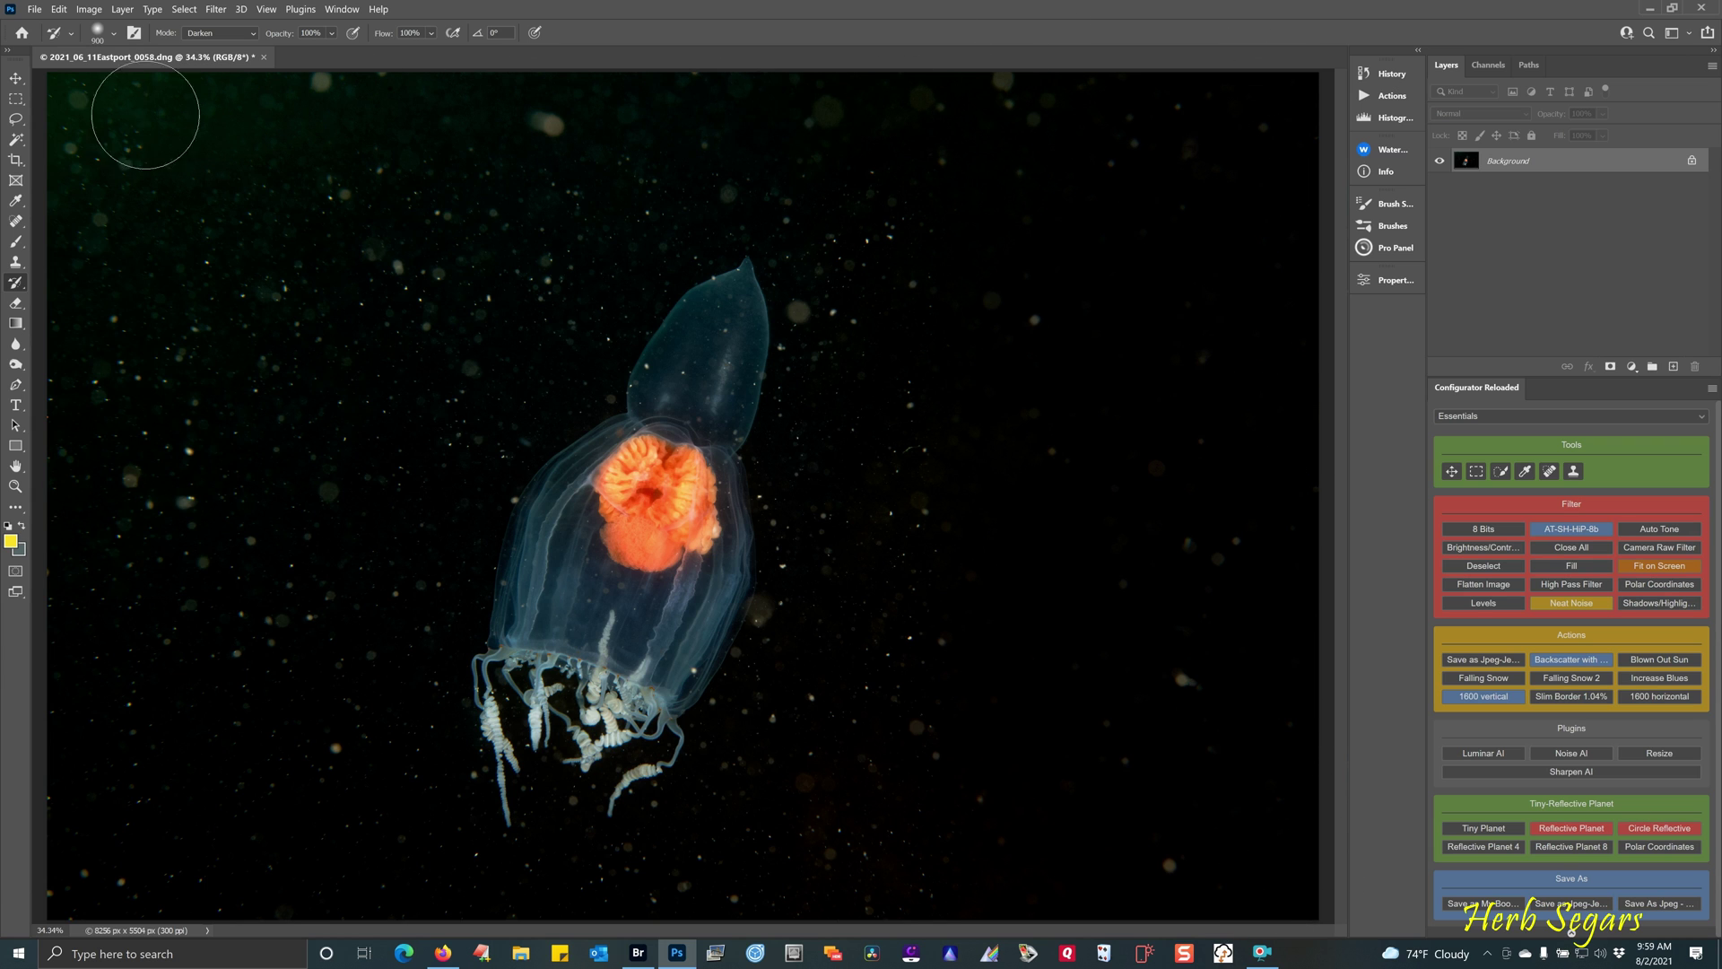
{"action": "mouse_move", "coordinate": [938, 138]}
{"action": "left_mouse_down"}
{"action": "mouse_move", "coordinate": [891, 277]}
{"action": "mouse_move", "coordinate": [898, 555]}
{"action": "mouse_move", "coordinate": [933, 761]}
{"action": "mouse_move", "coordinate": [923, 873]}
{"action": "mouse_move", "coordinate": [907, 384]}
{"action": "mouse_move", "coordinate": [869, 238]}
{"action": "mouse_move", "coordinate": [838, 261]}
{"action": "mouse_move", "coordinate": [826, 314]}
{"action": "mouse_move", "coordinate": [784, 691]}
{"action": "mouse_move", "coordinate": [736, 784]}
{"action": "mouse_move", "coordinate": [676, 837]}
{"action": "mouse_move", "coordinate": [780, 876]}
{"action": "mouse_move", "coordinate": [807, 861]}
{"action": "mouse_move", "coordinate": [837, 747]}
{"action": "mouse_move", "coordinate": [711, 853]}
{"action": "mouse_move", "coordinate": [470, 897]}
{"action": "left_mouse_up"}
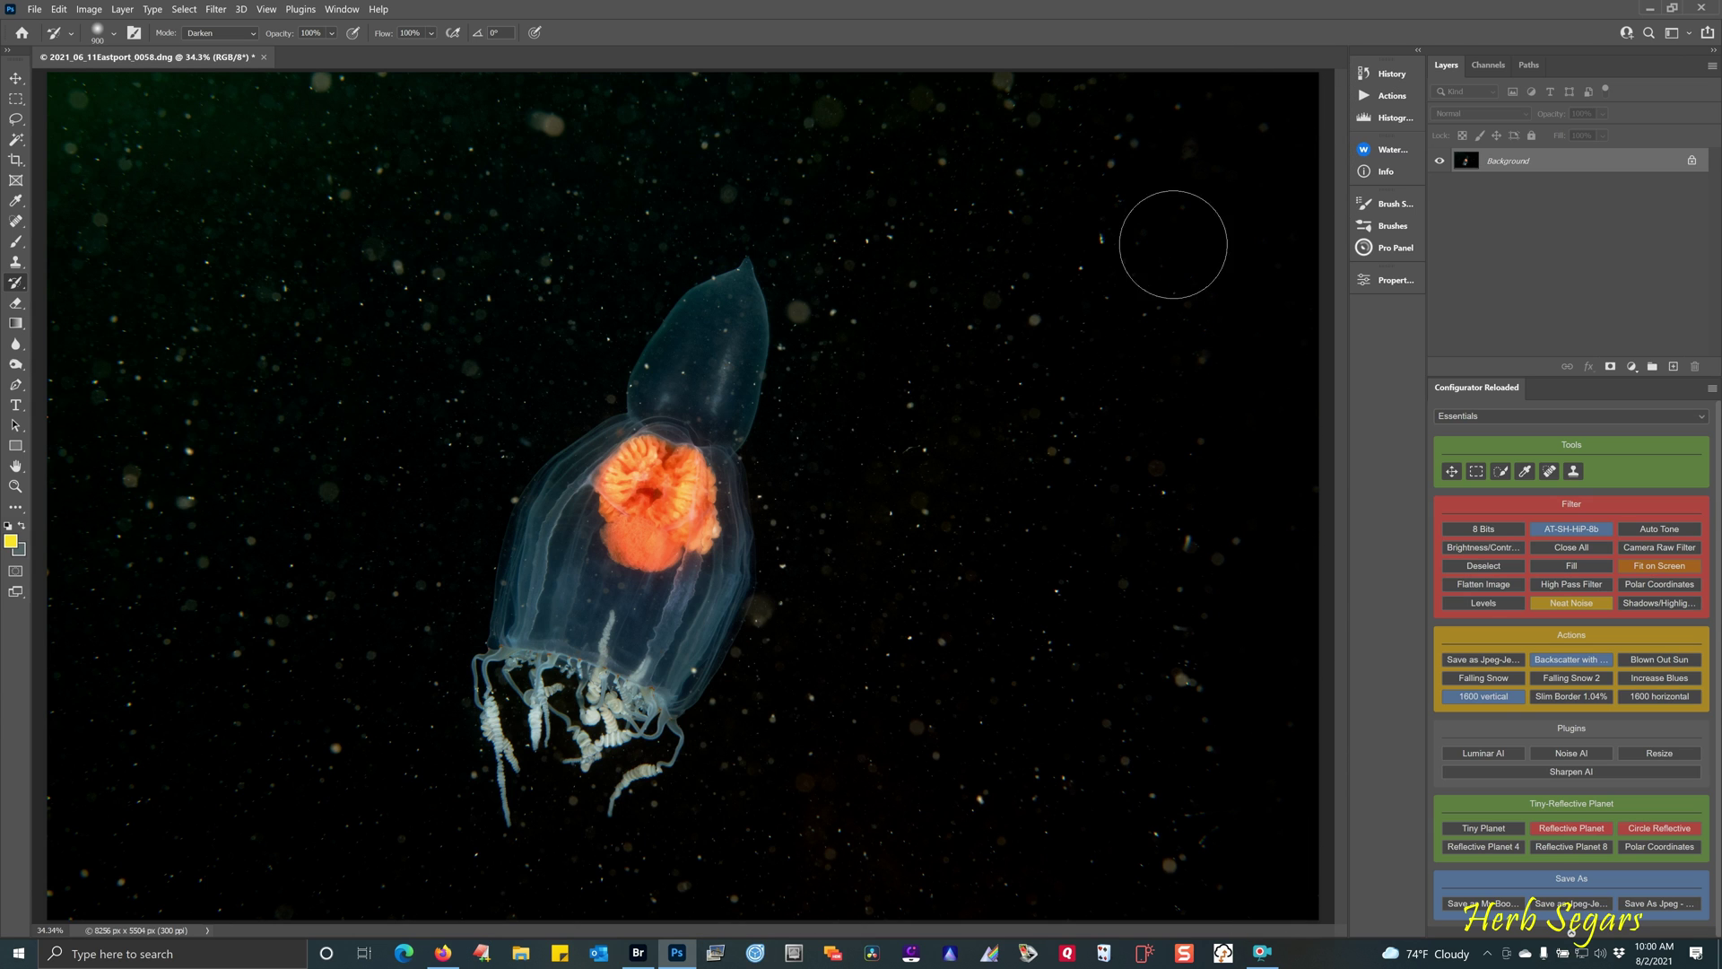
Paint out the remaining specks in the right and upper-right background.
{"action": "left_click_drag", "start_coordinate": [1185, 552], "coordinate": [1182, 624]}
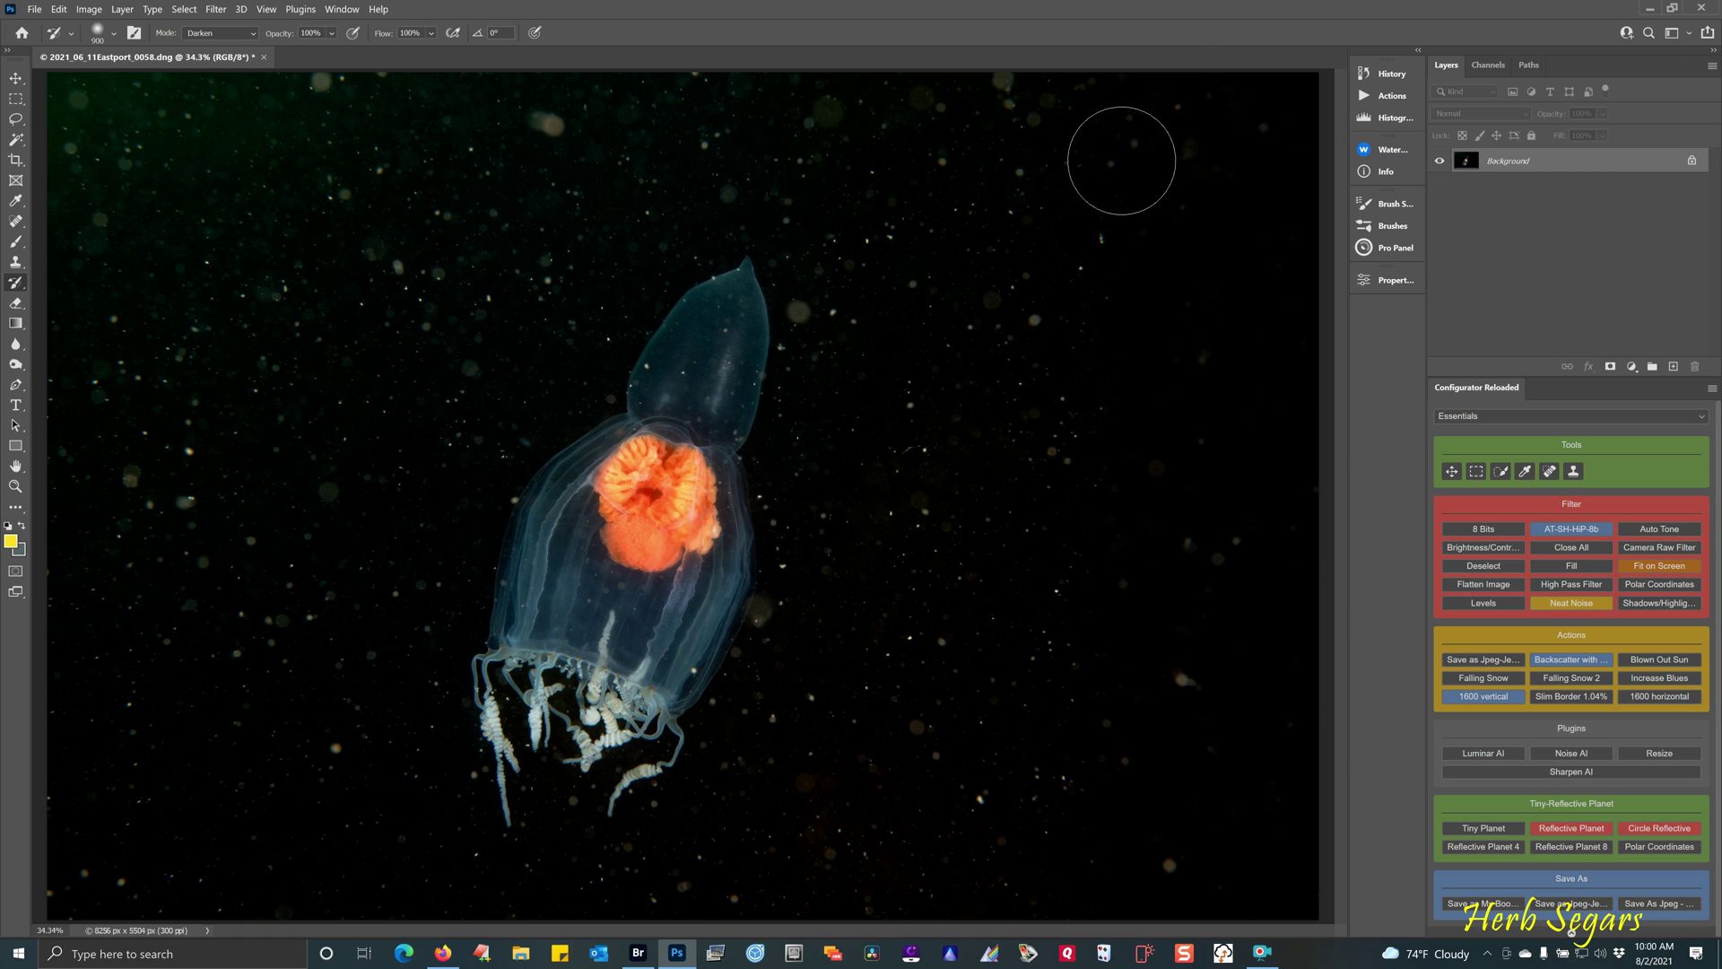
{"action": "left_click", "coordinate": [1102, 238]}
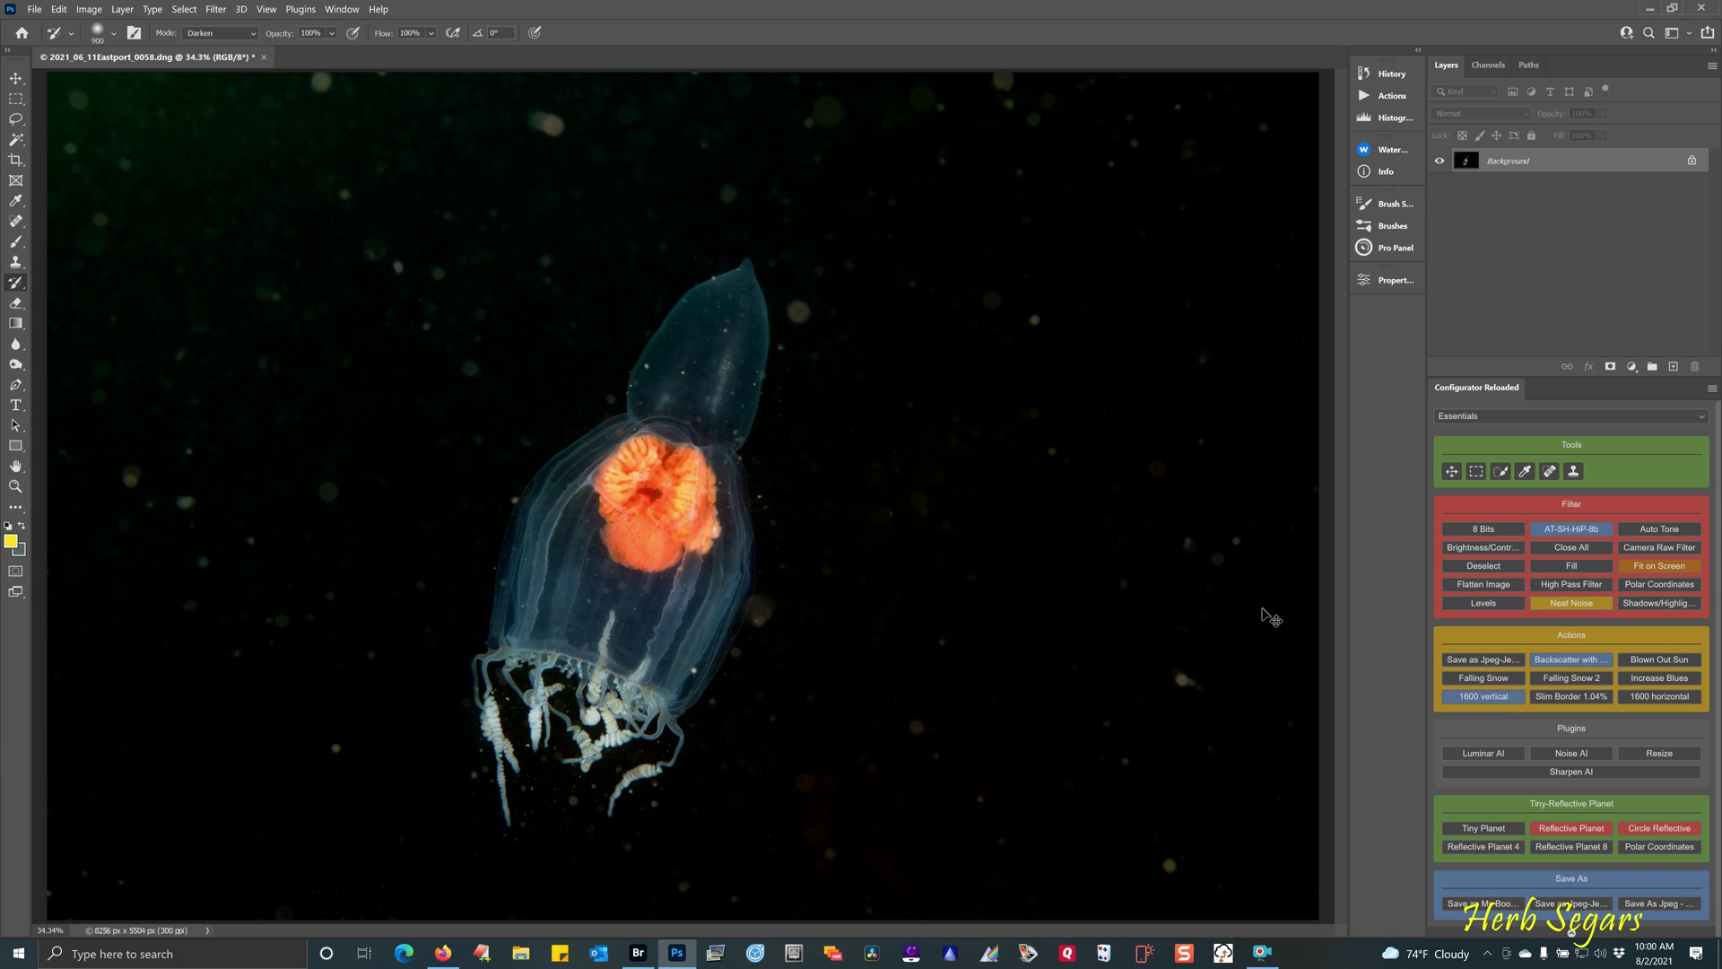
At 100% zoom with a roughly 100 px brush, clear the bright speck beside the bell.
{"action": "key", "text": "ctrl+plus"}
{"action": "key", "text": "ctrl+plus"}
{"action": "key", "text": "ctrl+plus"}
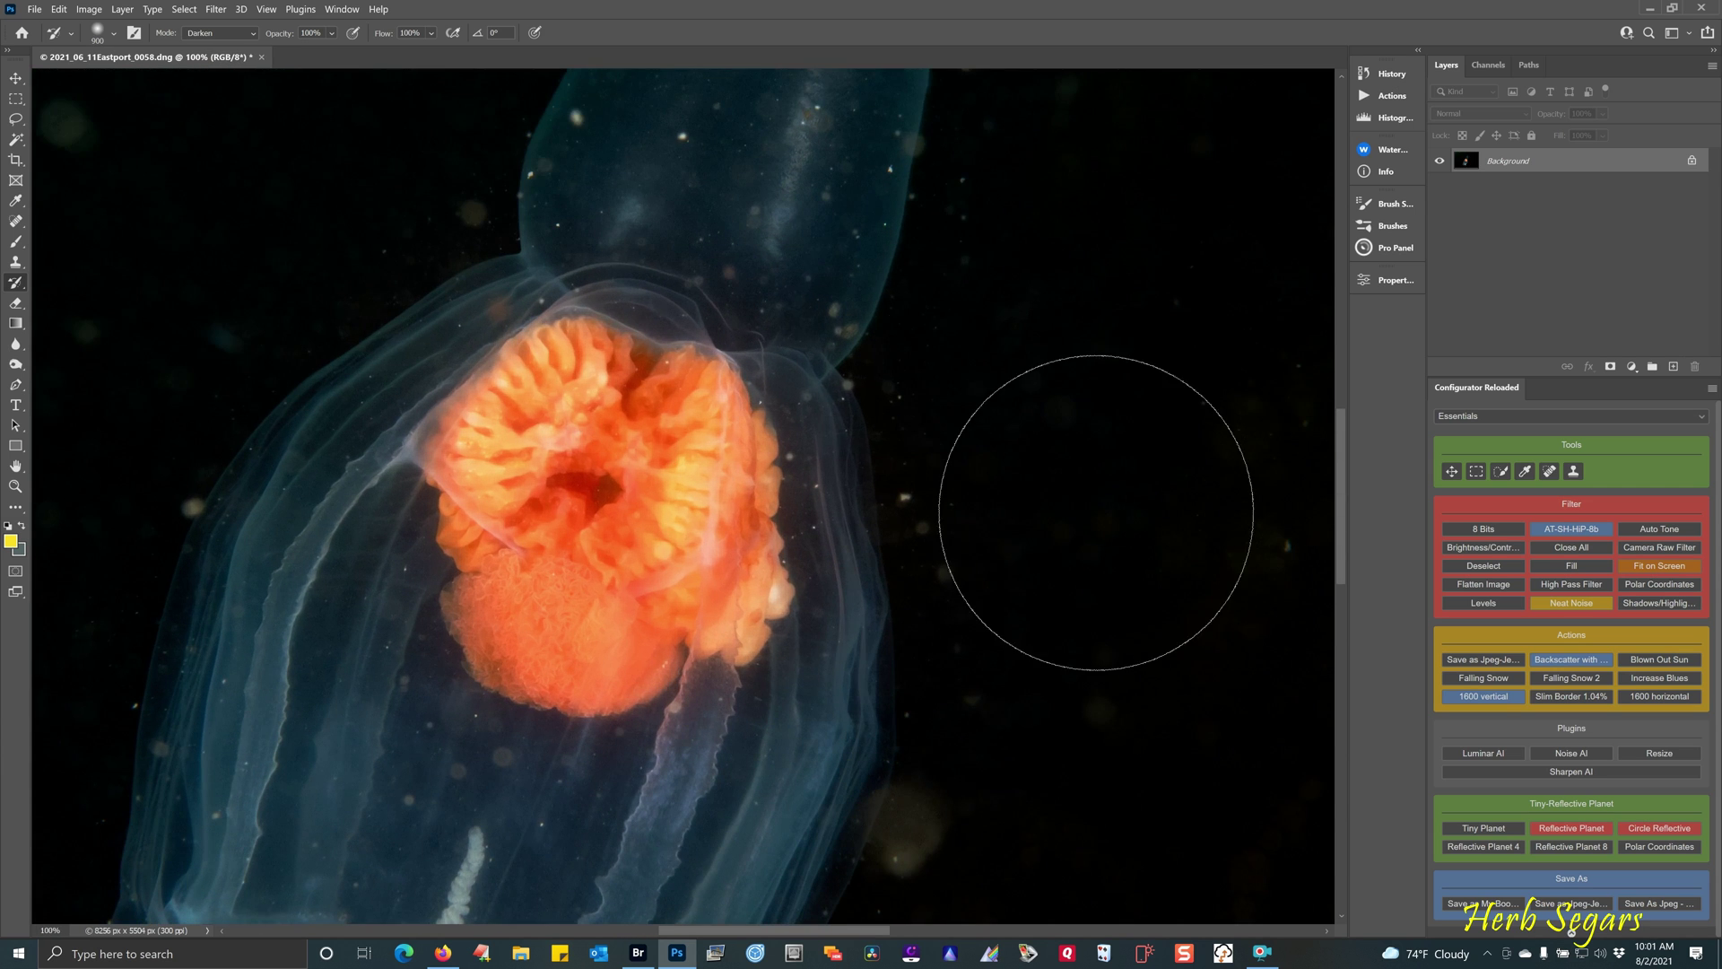
{"action": "key", "text": "bracketleft"}
{"action": "key", "text": "bracketleft"}
{"action": "key", "text": "bracketleft"}
{"action": "key", "text": "bracketleft"}
{"action": "key", "text": "bracketleft"}
{"action": "key", "text": "bracketleft"}
{"action": "key", "text": "bracketleft"}
{"action": "key", "text": "bracketleft"}
{"action": "key", "text": "bracketleft"}
{"action": "key", "text": "bracketleft"}
{"action": "key", "text": "bracketleft"}
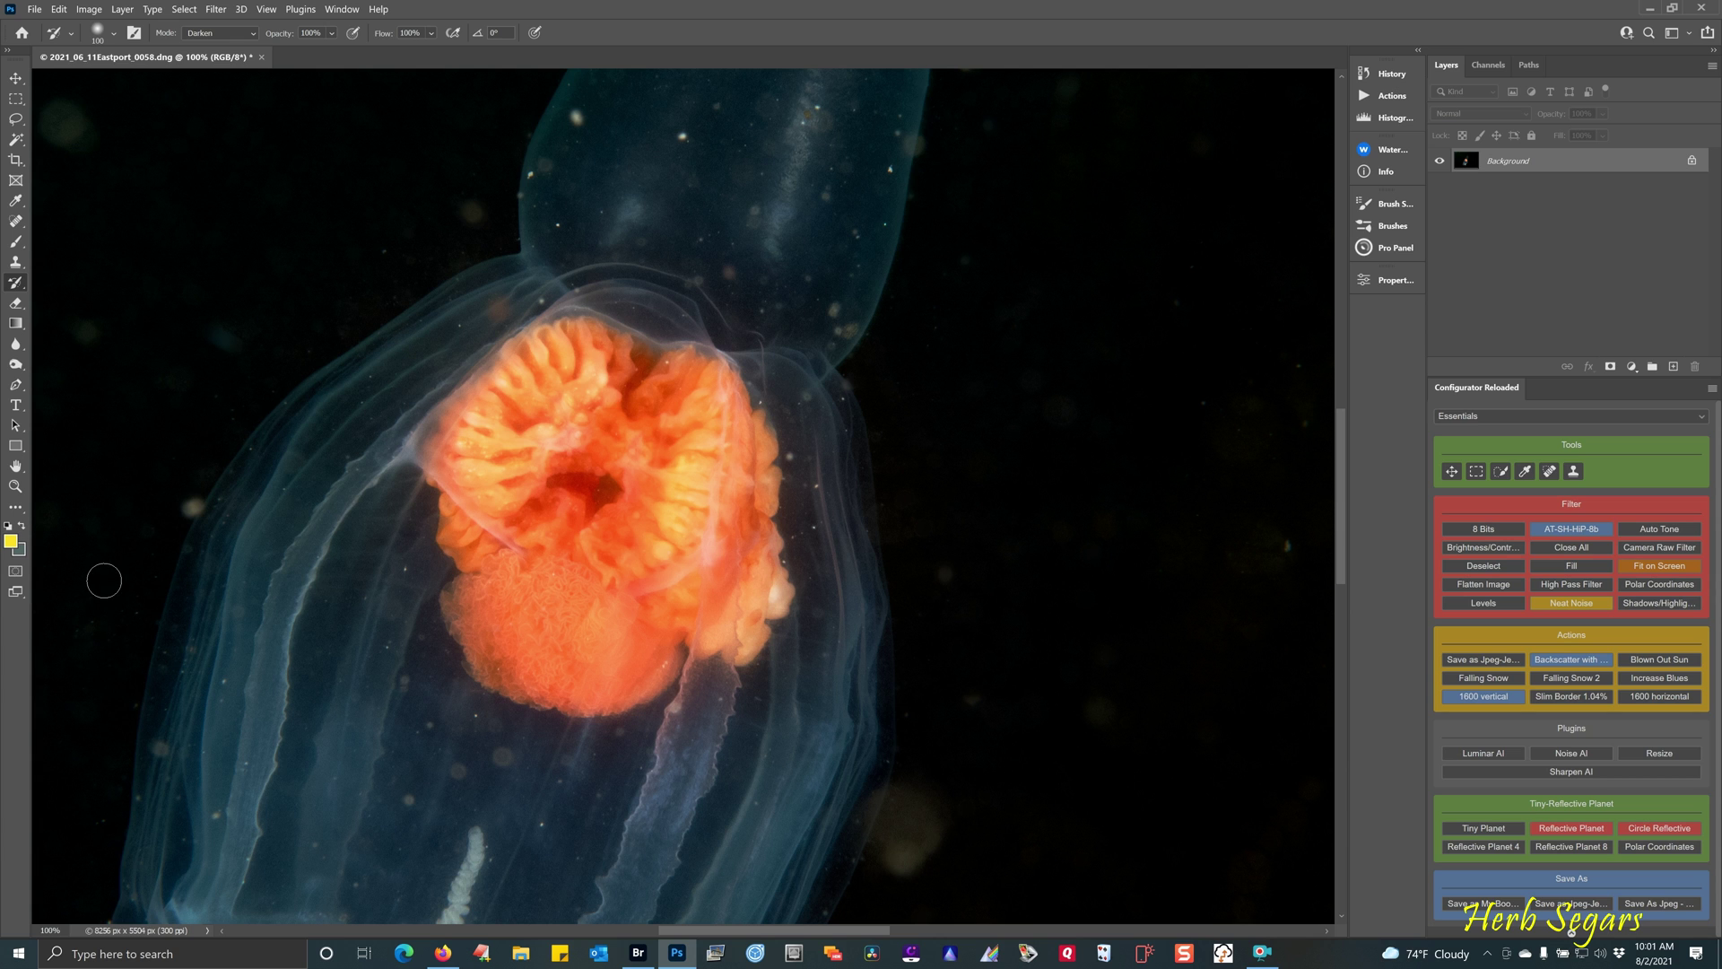
{"action": "mouse_move", "coordinate": [969, 297]}
{"action": "left_mouse_down"}
{"action": "mouse_move", "coordinate": [975, 339]}
{"action": "mouse_move", "coordinate": [899, 568]}
{"action": "left_mouse_up"}
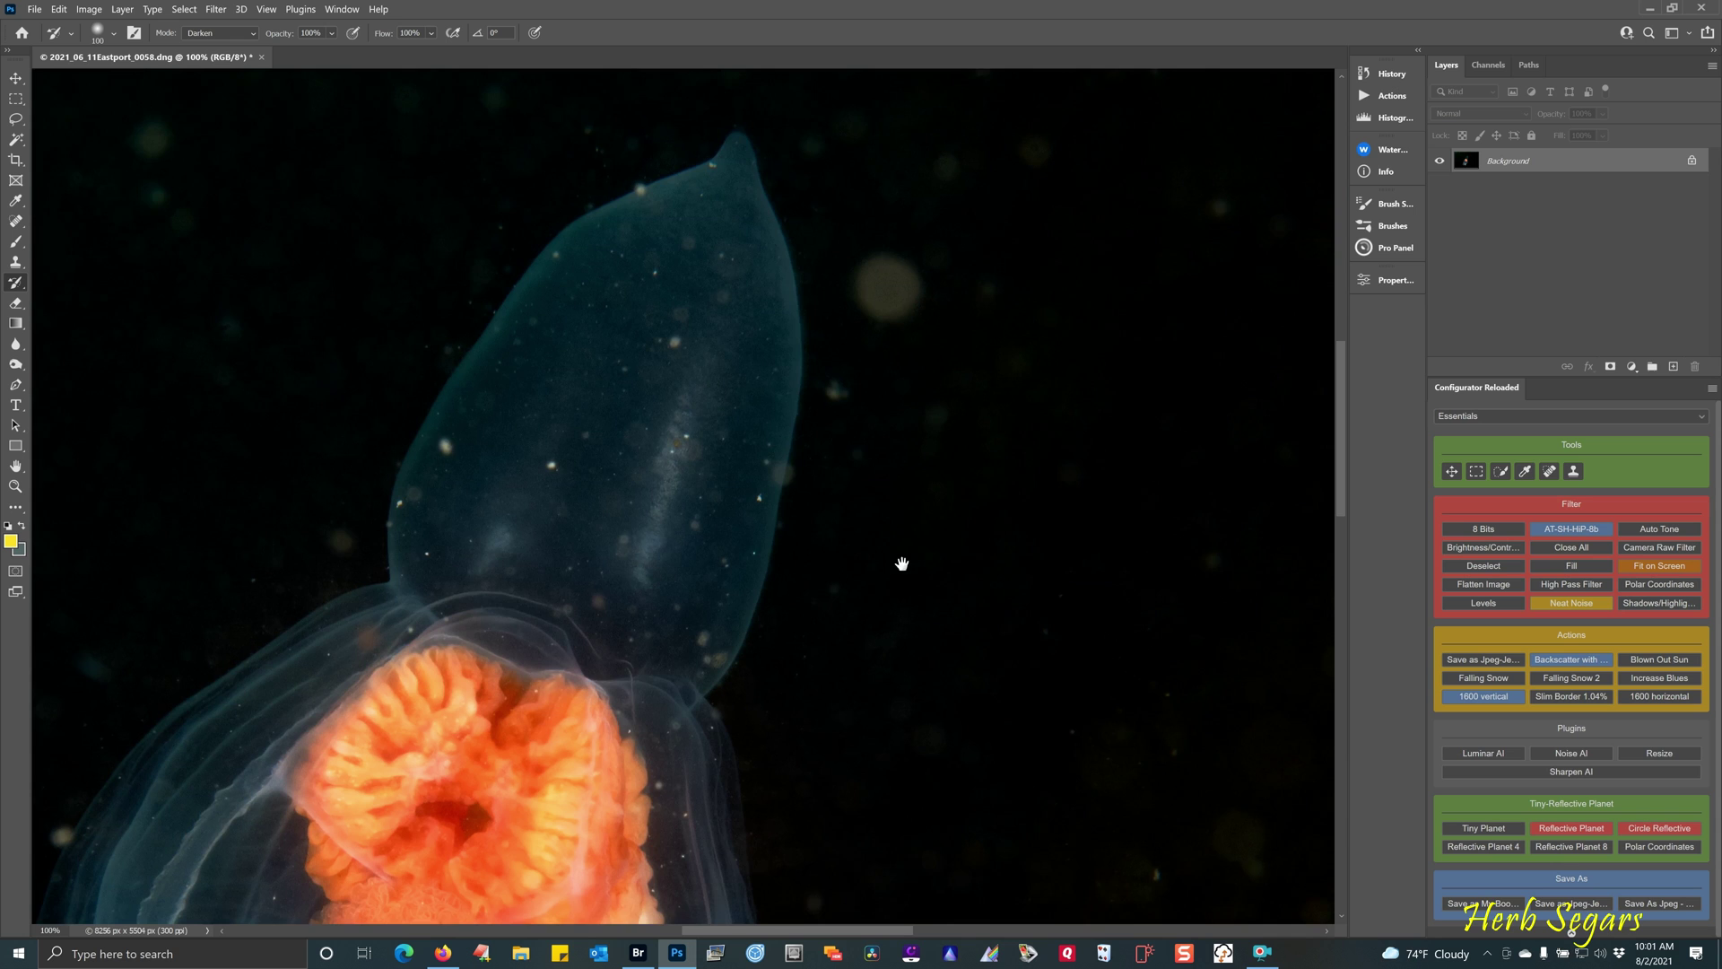
{"action": "left_click", "coordinate": [834, 393]}
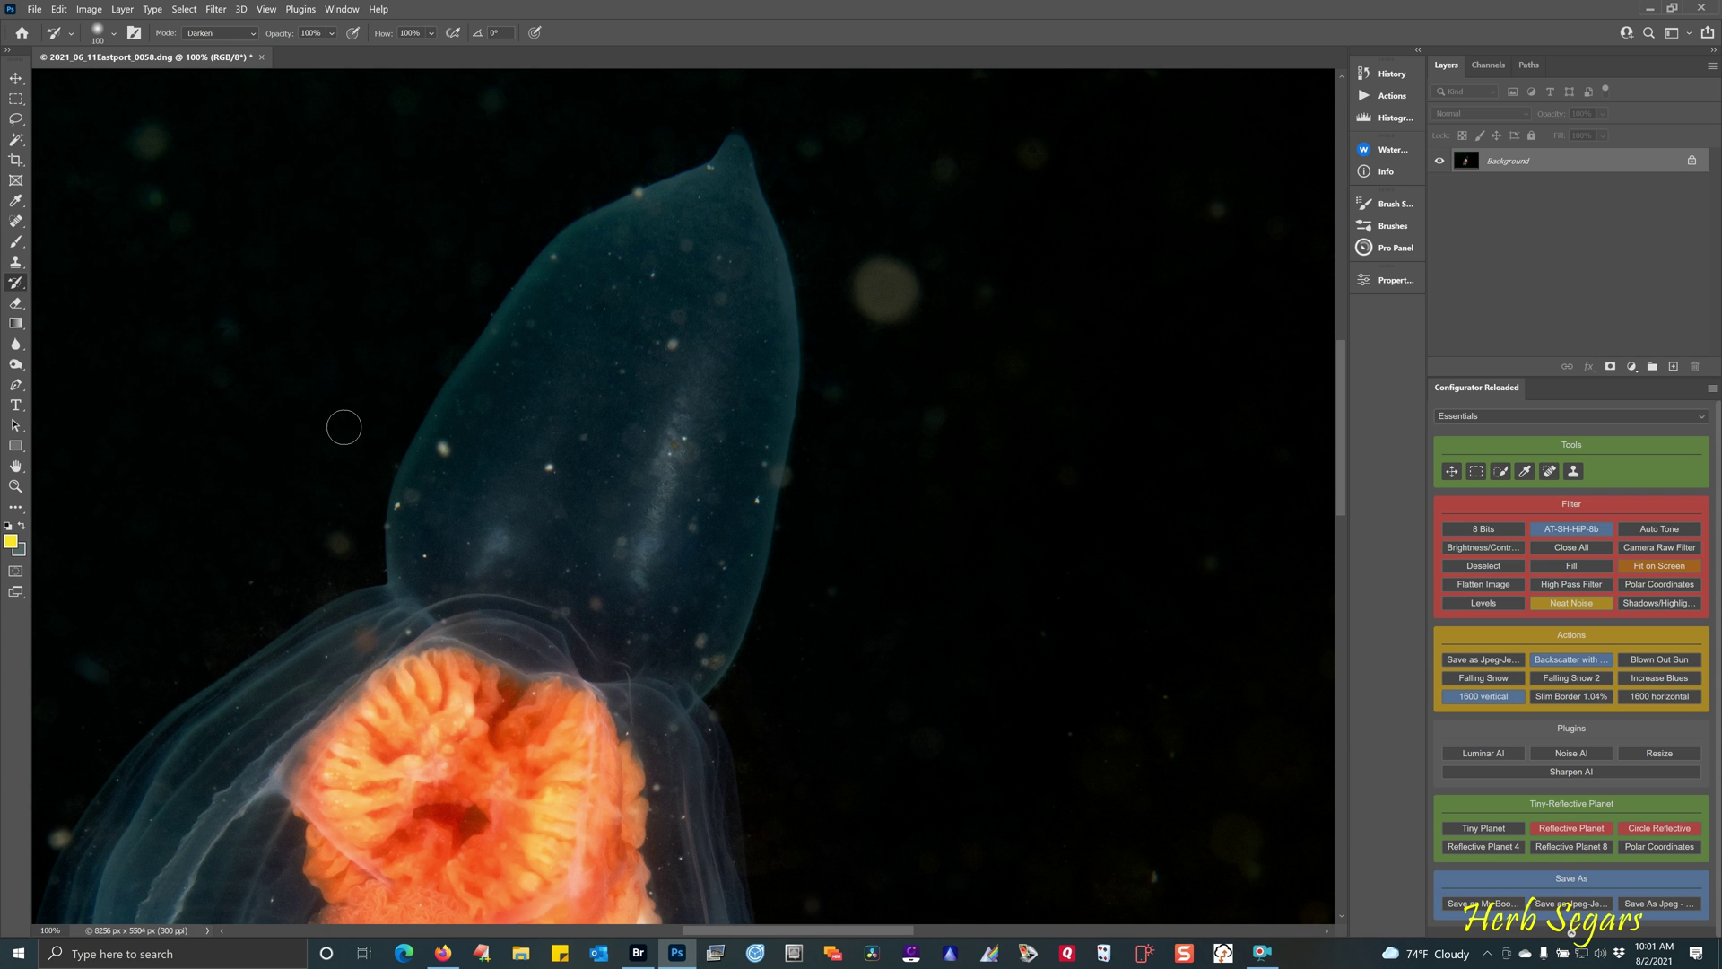
Clear the specks below, beside and between the jellyfish's tentacles.
{"action": "left_click_drag", "start_coordinate": [697, 789], "coordinate": [899, 123]}
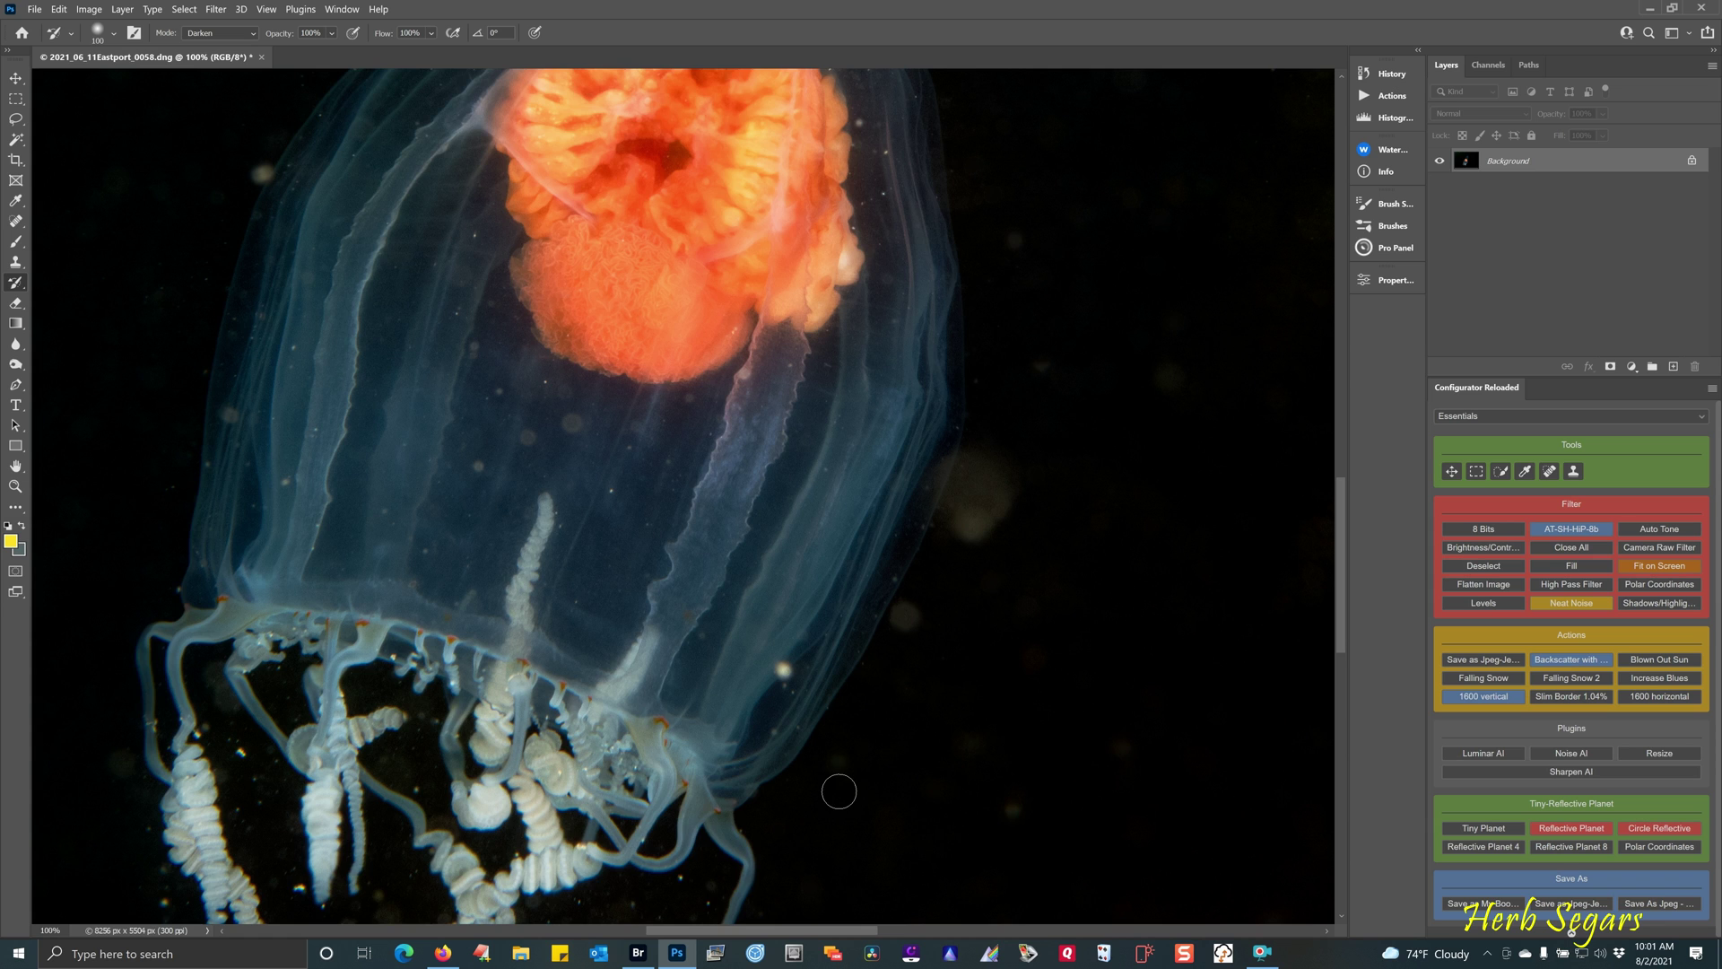
{"action": "left_click_drag", "start_coordinate": [845, 791], "coordinate": [1009, 462]}
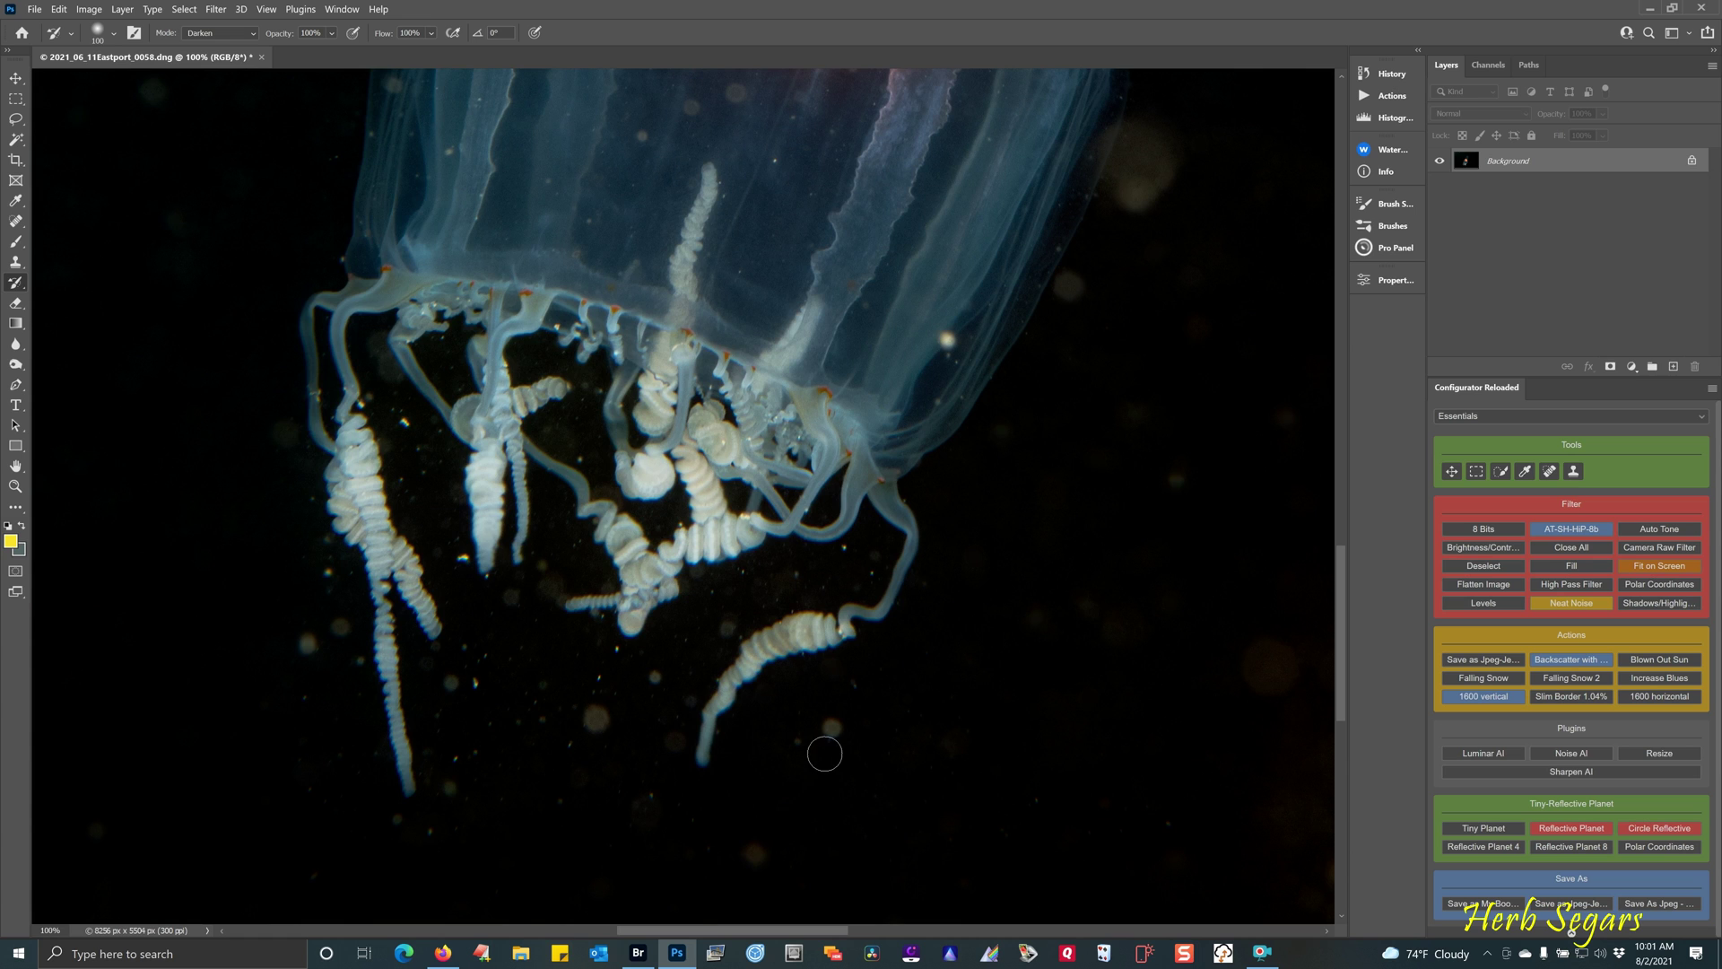
{"action": "left_click", "coordinate": [829, 728]}
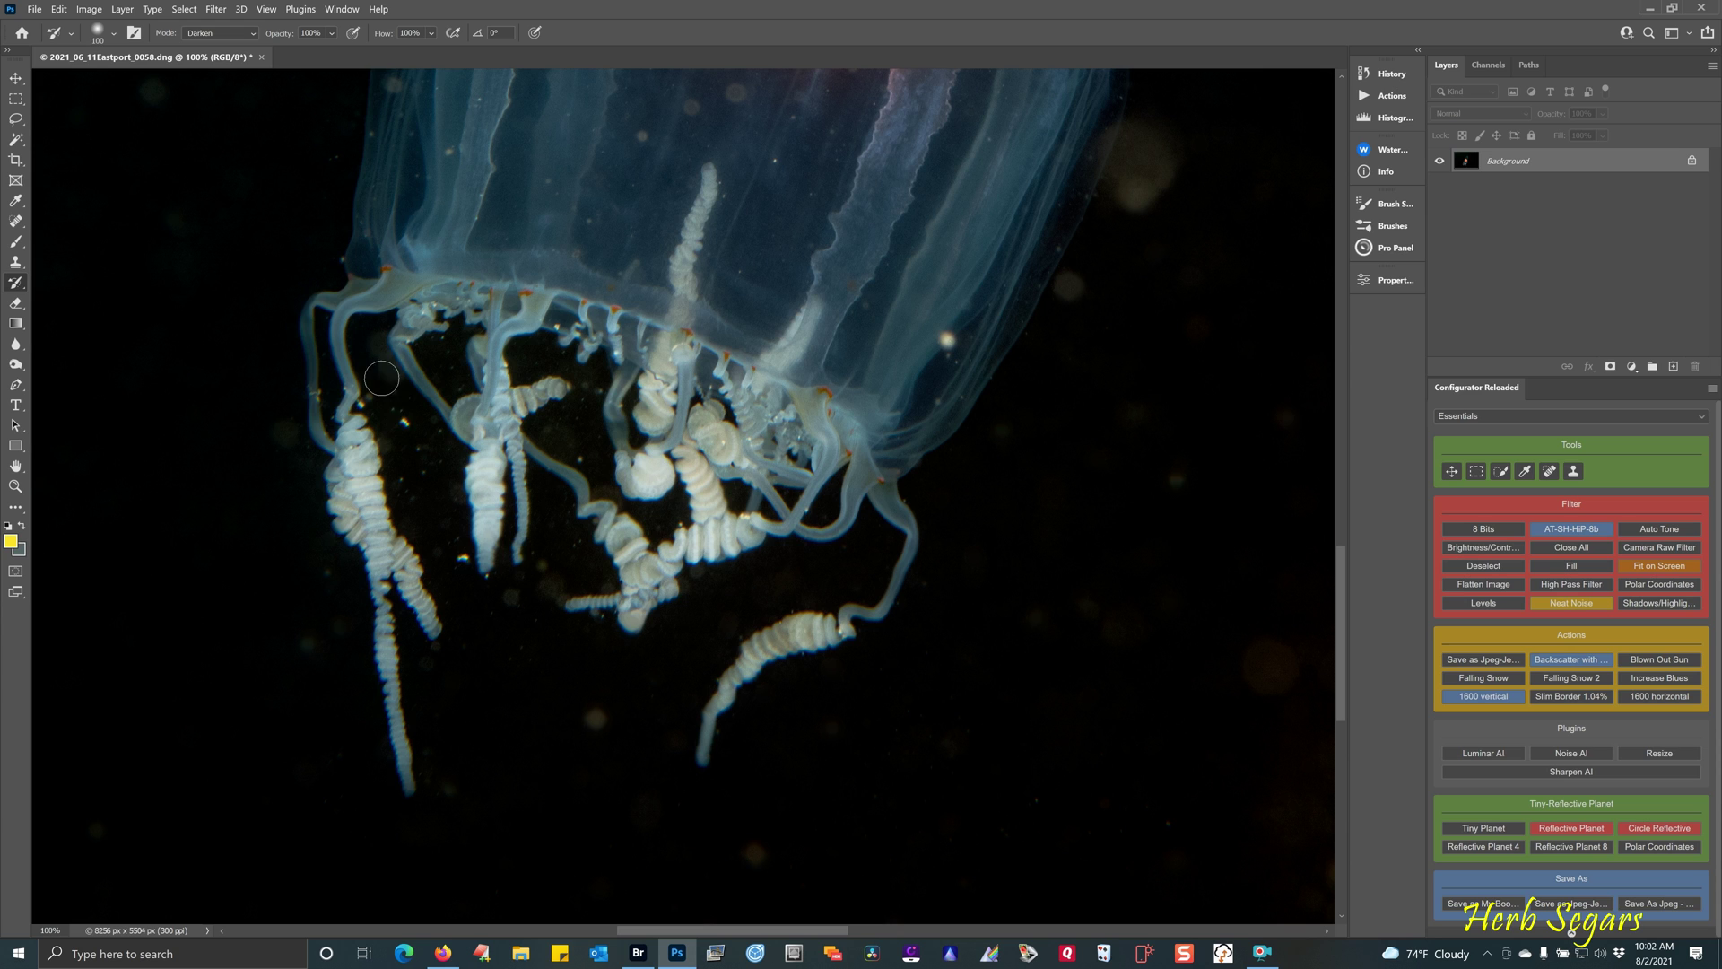
{"action": "left_click", "coordinate": [405, 420]}
{"action": "left_click", "coordinate": [454, 561]}
{"action": "key", "text": "bracketleft"}
{"action": "key", "text": "bracketleft"}
{"action": "key", "text": "bracketleft"}
{"action": "key", "text": "bracketleft"}
{"action": "key", "text": "bracketleft"}
Paint out the specks at the bell top, inside the upper bell and near the pointed tip.
{"action": "mouse_move", "coordinate": [917, 194]}
{"action": "left_mouse_down"}
{"action": "mouse_move", "coordinate": [730, 646]}
{"action": "mouse_move", "coordinate": [745, 508]}
{"action": "left_mouse_up"}
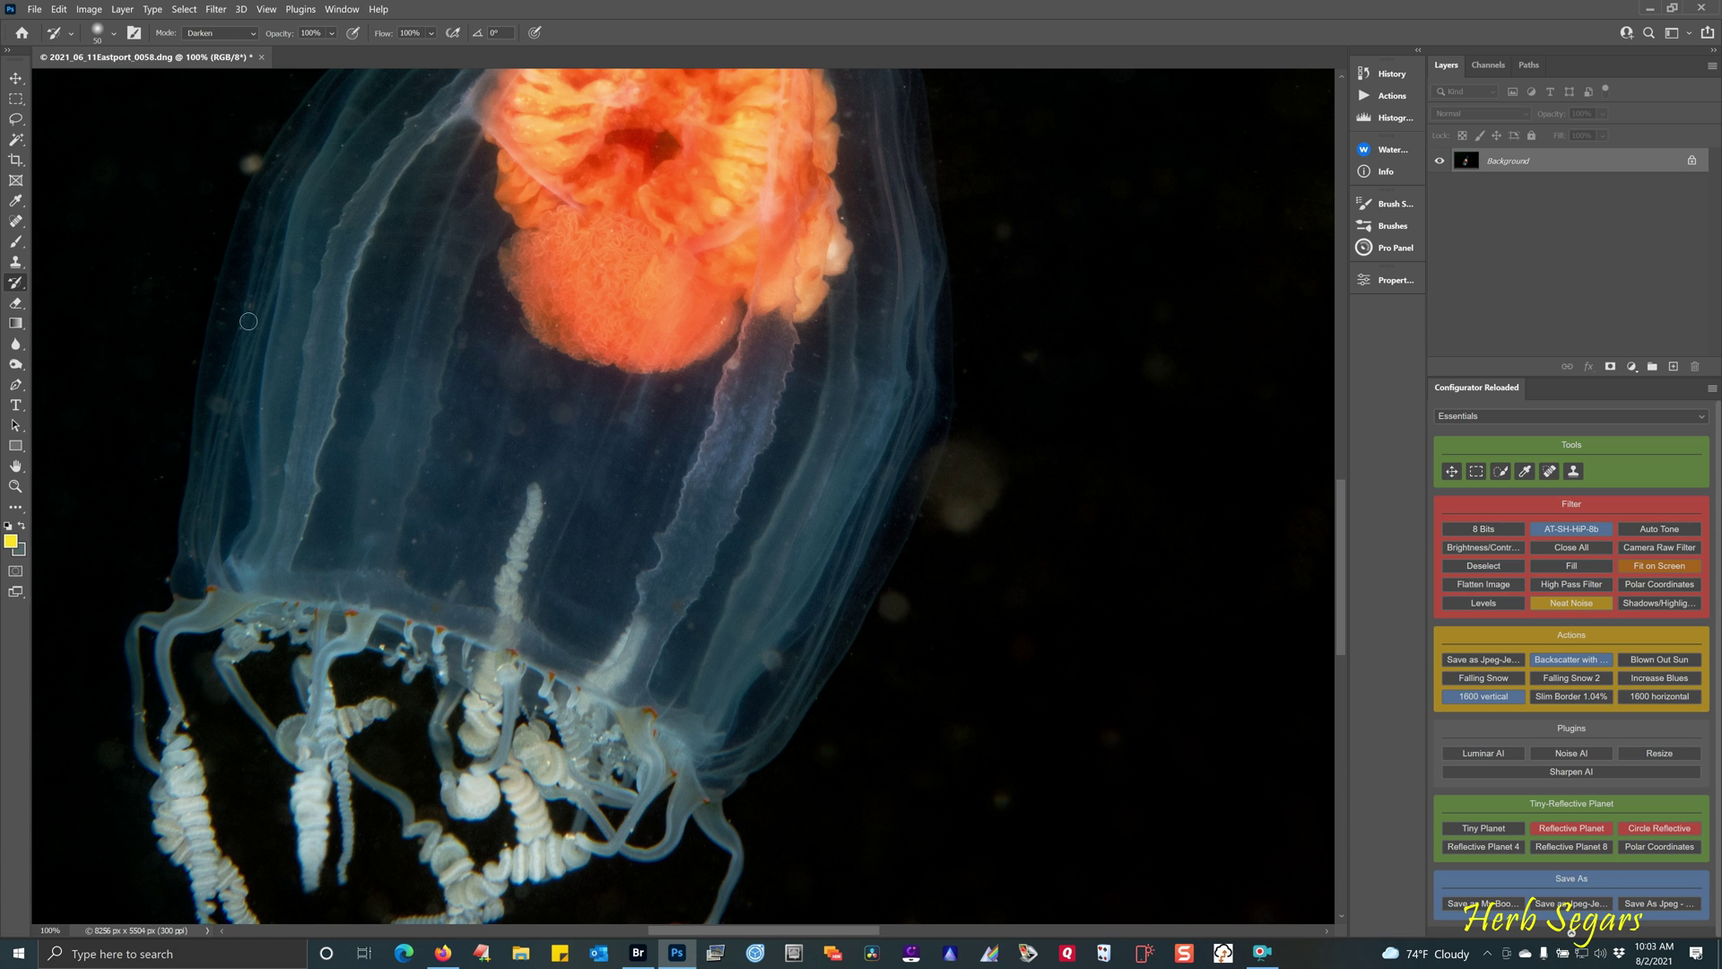
{"action": "left_click_drag", "start_coordinate": [396, 215], "coordinate": [388, 496]}
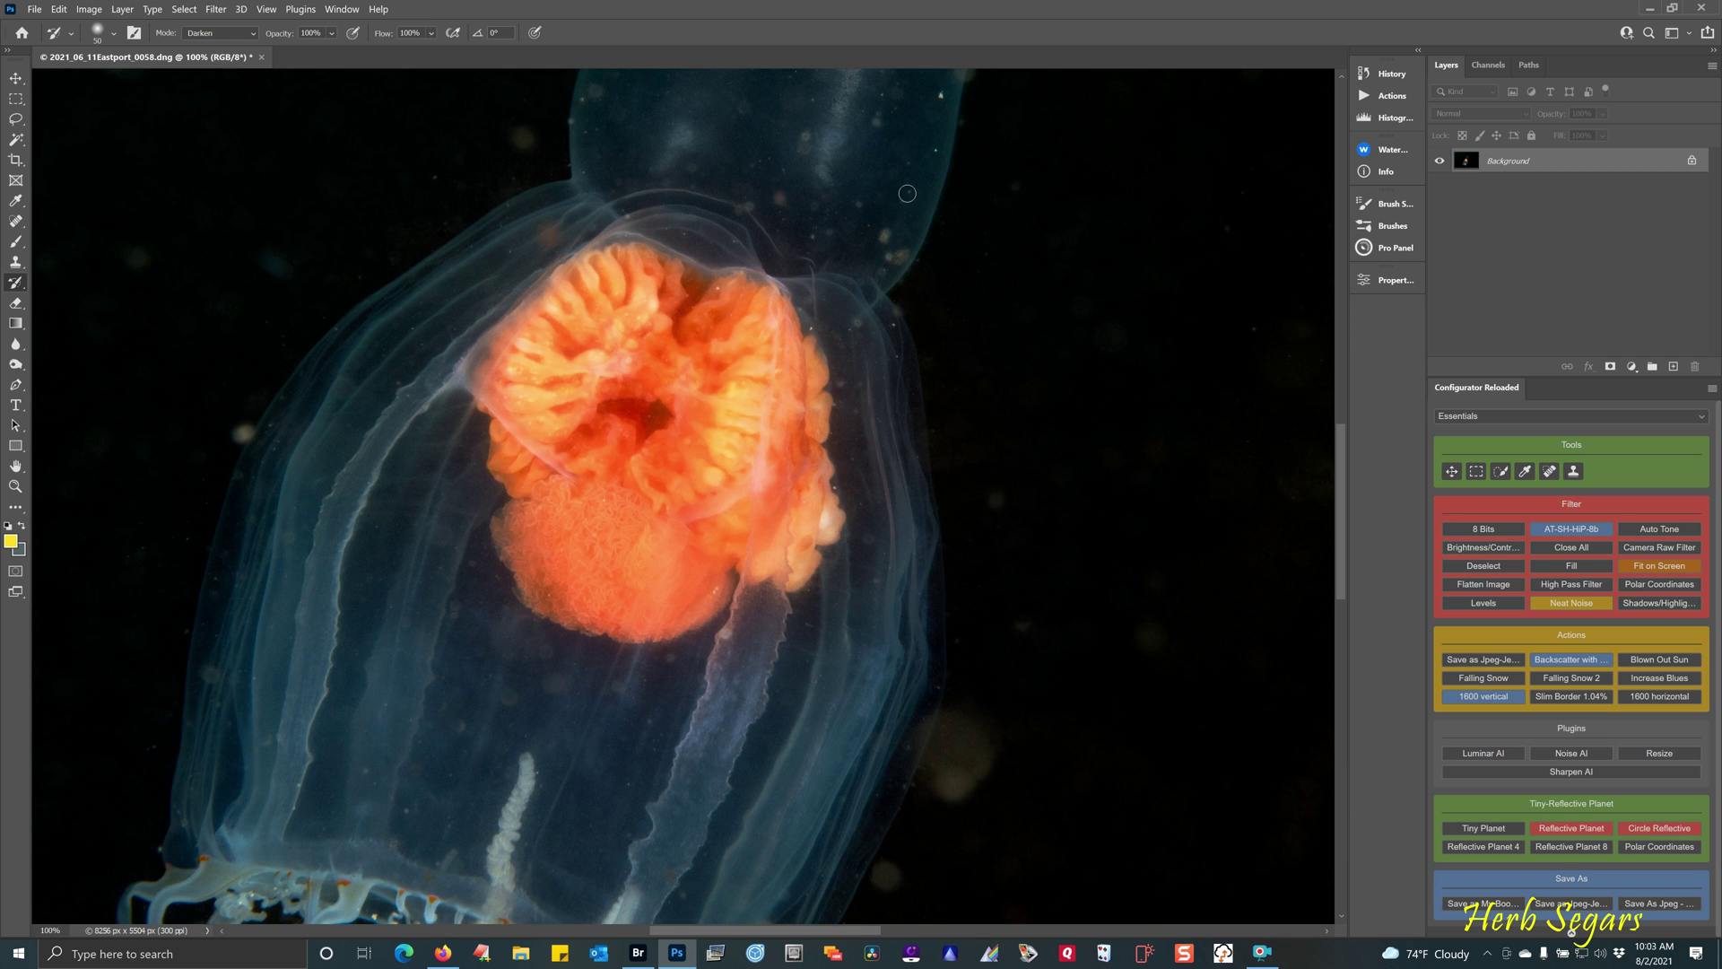
{"action": "left_click", "coordinate": [939, 94]}
{"action": "left_click_drag", "start_coordinate": [876, 165], "coordinate": [756, 450]}
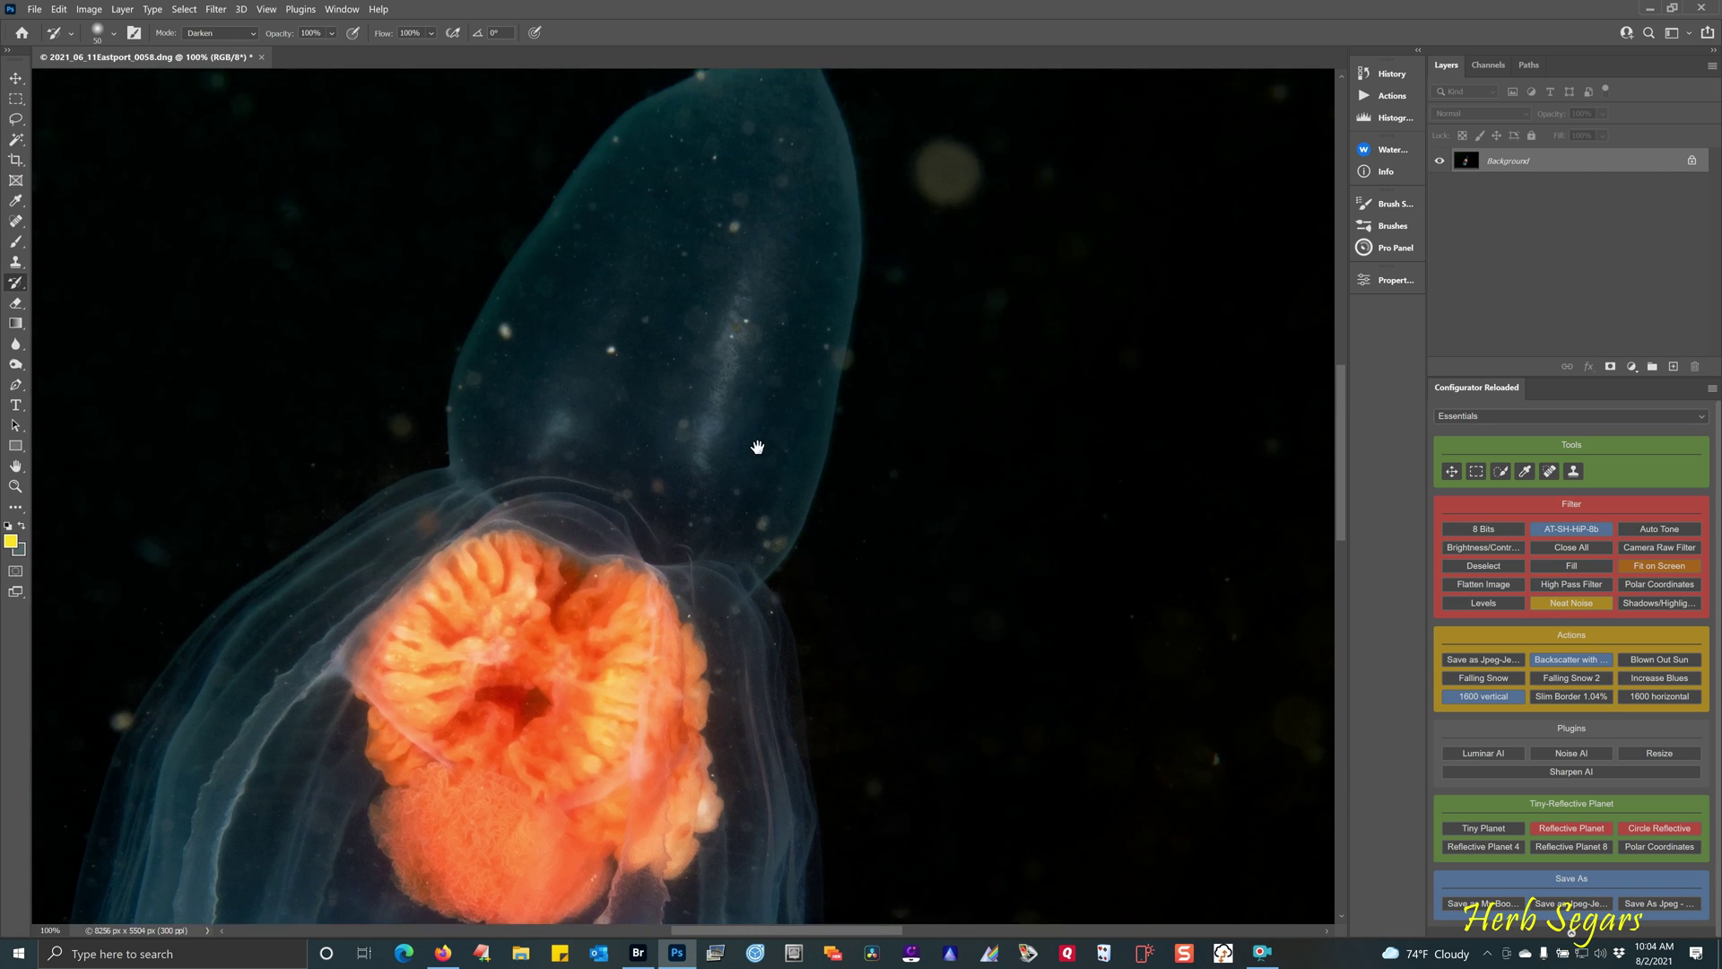
{"action": "left_click_drag", "start_coordinate": [755, 276], "coordinate": [749, 284]}
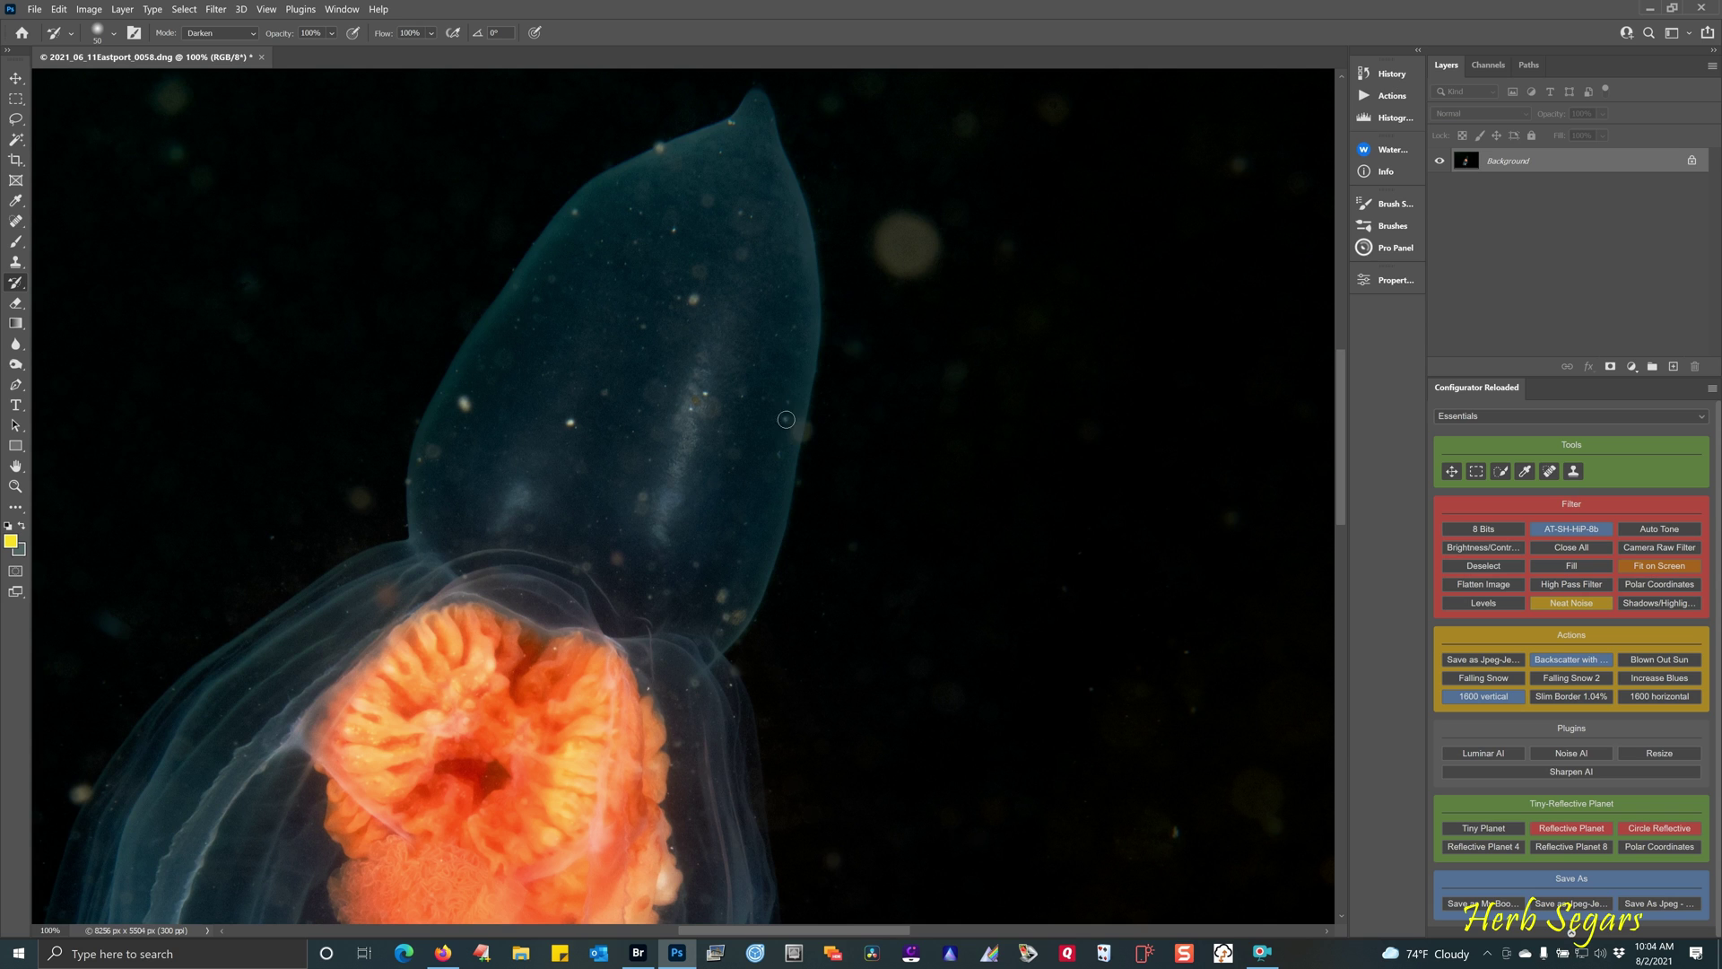
{"action": "left_click", "coordinate": [785, 419]}
{"action": "left_click", "coordinate": [733, 123]}
{"action": "left_click", "coordinate": [673, 230]}
Zoom out, switch to the Clone Stamp, and clone dark water over specks right of the jellyfish.
{"action": "key", "text": "ctrl+0"}
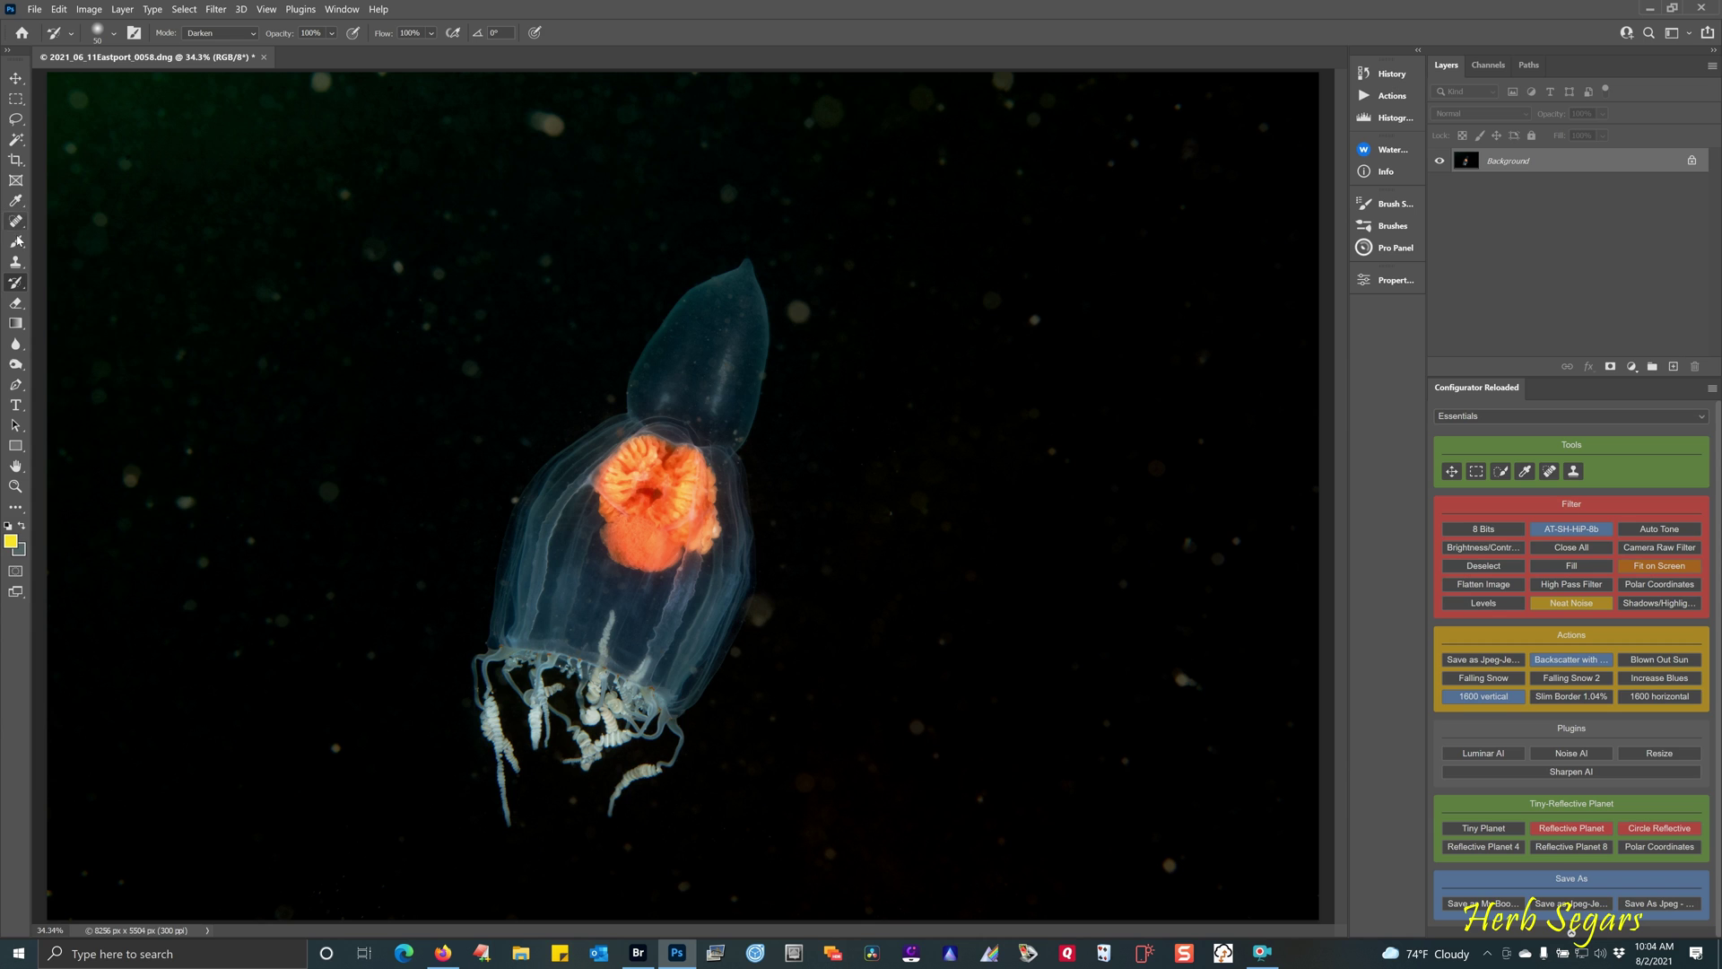
{"action": "left_click", "coordinate": [20, 267]}
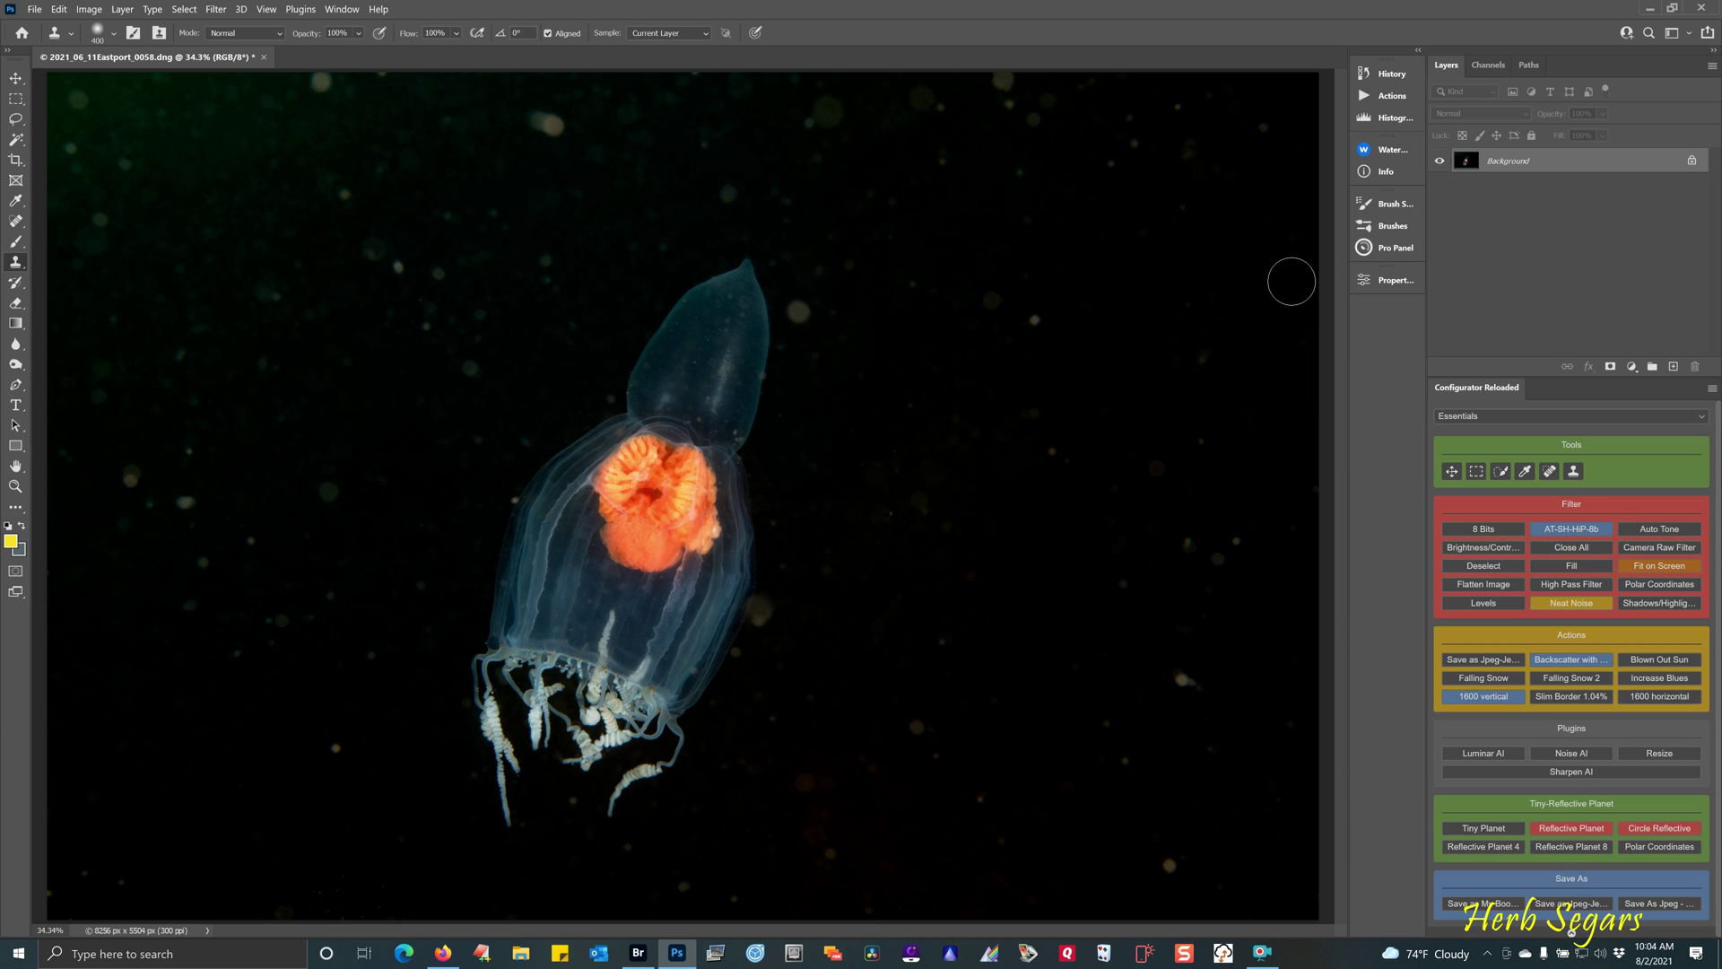
{"action": "key", "text": "alt"}
{"action": "mouse_move", "coordinate": [1185, 290]}
{"action": "left_mouse_down"}
{"action": "mouse_move", "coordinate": [1195, 363]}
{"action": "mouse_move", "coordinate": [1176, 277]}
{"action": "mouse_move", "coordinate": [1160, 319]}
{"action": "mouse_move", "coordinate": [1050, 296]}
{"action": "mouse_move", "coordinate": [1004, 261]}
{"action": "mouse_move", "coordinate": [1088, 308]}
{"action": "mouse_move", "coordinate": [1079, 328]}
{"action": "mouse_move", "coordinate": [1030, 239]}
{"action": "mouse_move", "coordinate": [999, 281]}
{"action": "mouse_move", "coordinate": [1011, 342]}
{"action": "mouse_move", "coordinate": [960, 296]}
{"action": "mouse_move", "coordinate": [1037, 277]}
{"action": "left_mouse_up"}
Resample clean dark water and sweep clone strokes across the specks in the upper background.
{"action": "left_click", "coordinate": [1187, 276], "text": "alt"}
{"action": "mouse_move", "coordinate": [1099, 162]}
{"action": "left_mouse_down"}
{"action": "mouse_move", "coordinate": [1041, 257]}
{"action": "mouse_move", "coordinate": [1039, 157]}
{"action": "mouse_move", "coordinate": [1032, 255]}
{"action": "mouse_move", "coordinate": [1057, 300]}
{"action": "mouse_move", "coordinate": [1031, 127]}
{"action": "mouse_move", "coordinate": [945, 161]}
{"action": "mouse_move", "coordinate": [962, 185]}
{"action": "mouse_move", "coordinate": [1112, 215]}
{"action": "left_mouse_up"}
{"action": "left_click", "coordinate": [1281, 294], "text": "alt"}
{"action": "left_click", "coordinate": [1261, 152]}
{"action": "mouse_move", "coordinate": [1262, 153]}
{"action": "left_mouse_down"}
{"action": "mouse_move", "coordinate": [1237, 119]}
{"action": "mouse_move", "coordinate": [1076, 108]}
{"action": "mouse_move", "coordinate": [1268, 84]}
{"action": "mouse_move", "coordinate": [999, 84]}
{"action": "mouse_move", "coordinate": [1046, 177]}
{"action": "mouse_move", "coordinate": [1053, 138]}
{"action": "mouse_move", "coordinate": [992, 77]}
{"action": "mouse_move", "coordinate": [1099, 261]}
{"action": "mouse_move", "coordinate": [1095, 219]}
{"action": "mouse_move", "coordinate": [1142, 137]}
{"action": "left_mouse_up"}
{"action": "left_click", "coordinate": [1157, 123], "text": "alt"}
{"action": "mouse_move", "coordinate": [975, 120]}
{"action": "left_mouse_down"}
{"action": "mouse_move", "coordinate": [751, 99]}
{"action": "mouse_move", "coordinate": [952, 113]}
{"action": "mouse_move", "coordinate": [761, 127]}
{"action": "mouse_move", "coordinate": [766, 149]}
{"action": "mouse_move", "coordinate": [958, 160]}
{"action": "mouse_move", "coordinate": [913, 191]}
{"action": "mouse_move", "coordinate": [766, 193]}
{"action": "mouse_move", "coordinate": [960, 229]}
{"action": "mouse_move", "coordinate": [803, 251]}
{"action": "mouse_move", "coordinate": [811, 323]}
{"action": "mouse_move", "coordinate": [889, 308]}
{"action": "mouse_move", "coordinate": [1075, 328]}
{"action": "mouse_move", "coordinate": [802, 317]}
{"action": "mouse_move", "coordinate": [802, 352]}
{"action": "mouse_move", "coordinate": [846, 342]}
{"action": "left_mouse_up"}
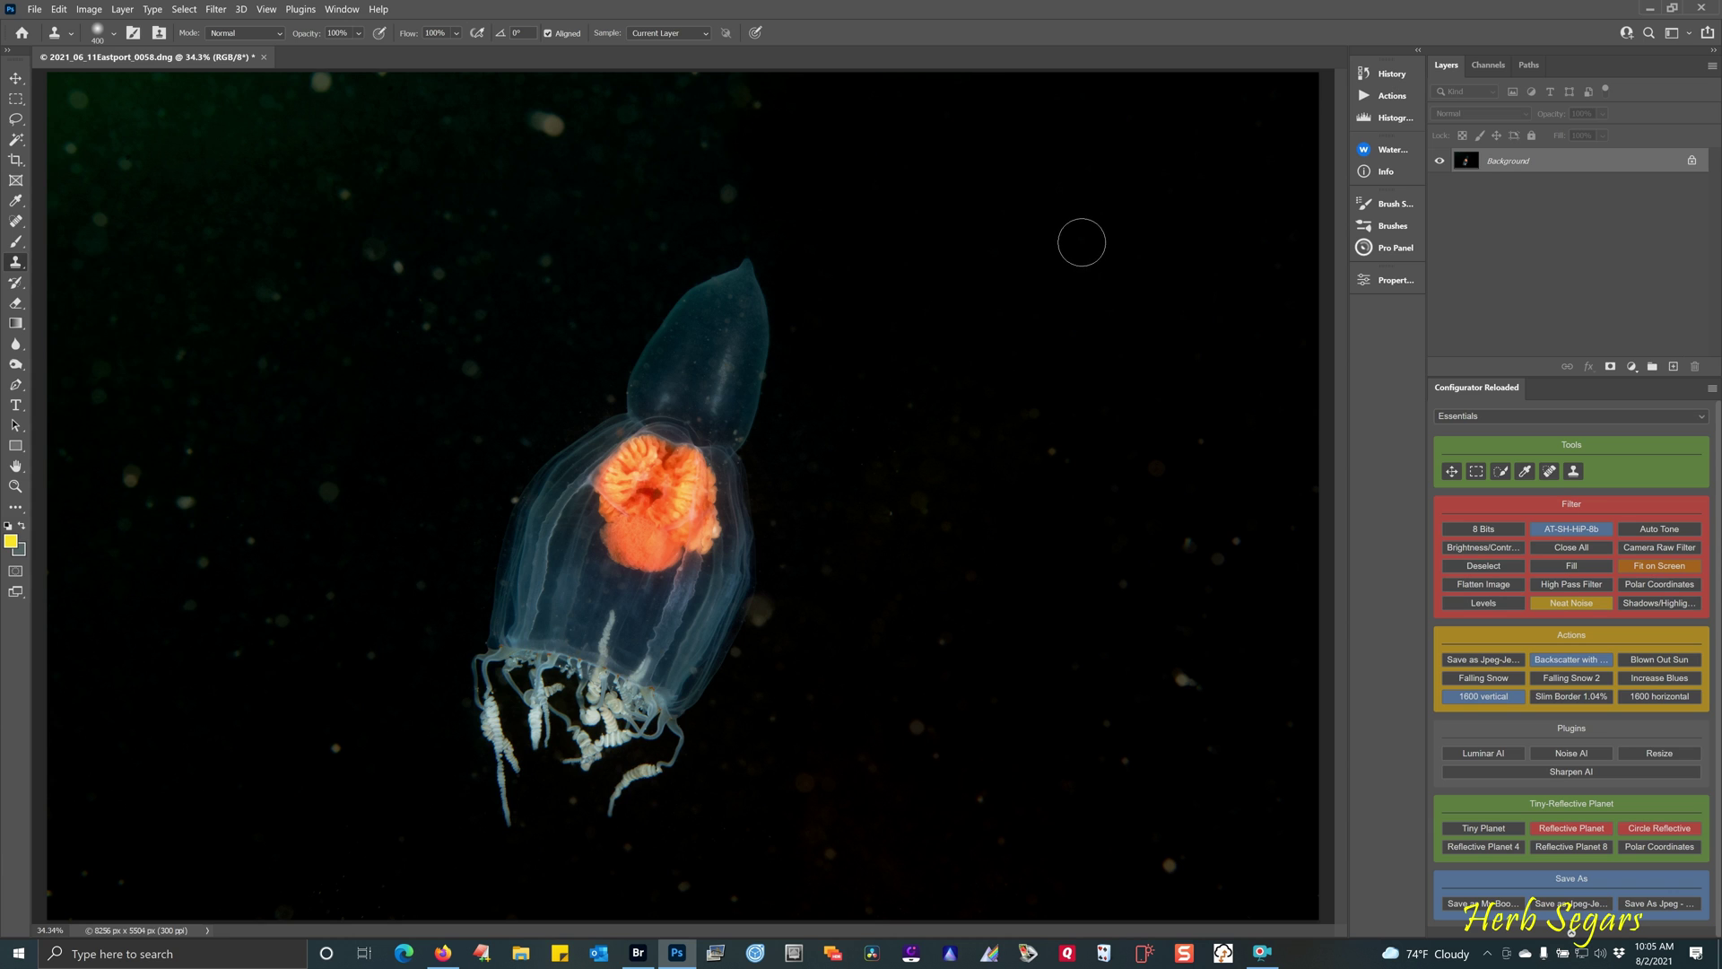
Clone out the bright specks right of and below the jellyfish's tentacles.
{"action": "mouse_move", "coordinate": [1260, 449]}
{"action": "left_mouse_down"}
{"action": "mouse_move", "coordinate": [1038, 413]}
{"action": "mouse_move", "coordinate": [1076, 471]}
{"action": "mouse_move", "coordinate": [1243, 525]}
{"action": "left_mouse_up"}
{"action": "left_click_drag", "start_coordinate": [1228, 555], "coordinate": [1288, 500]}
{"action": "left_click", "coordinate": [1193, 692]}
{"action": "left_click", "coordinate": [1170, 866]}
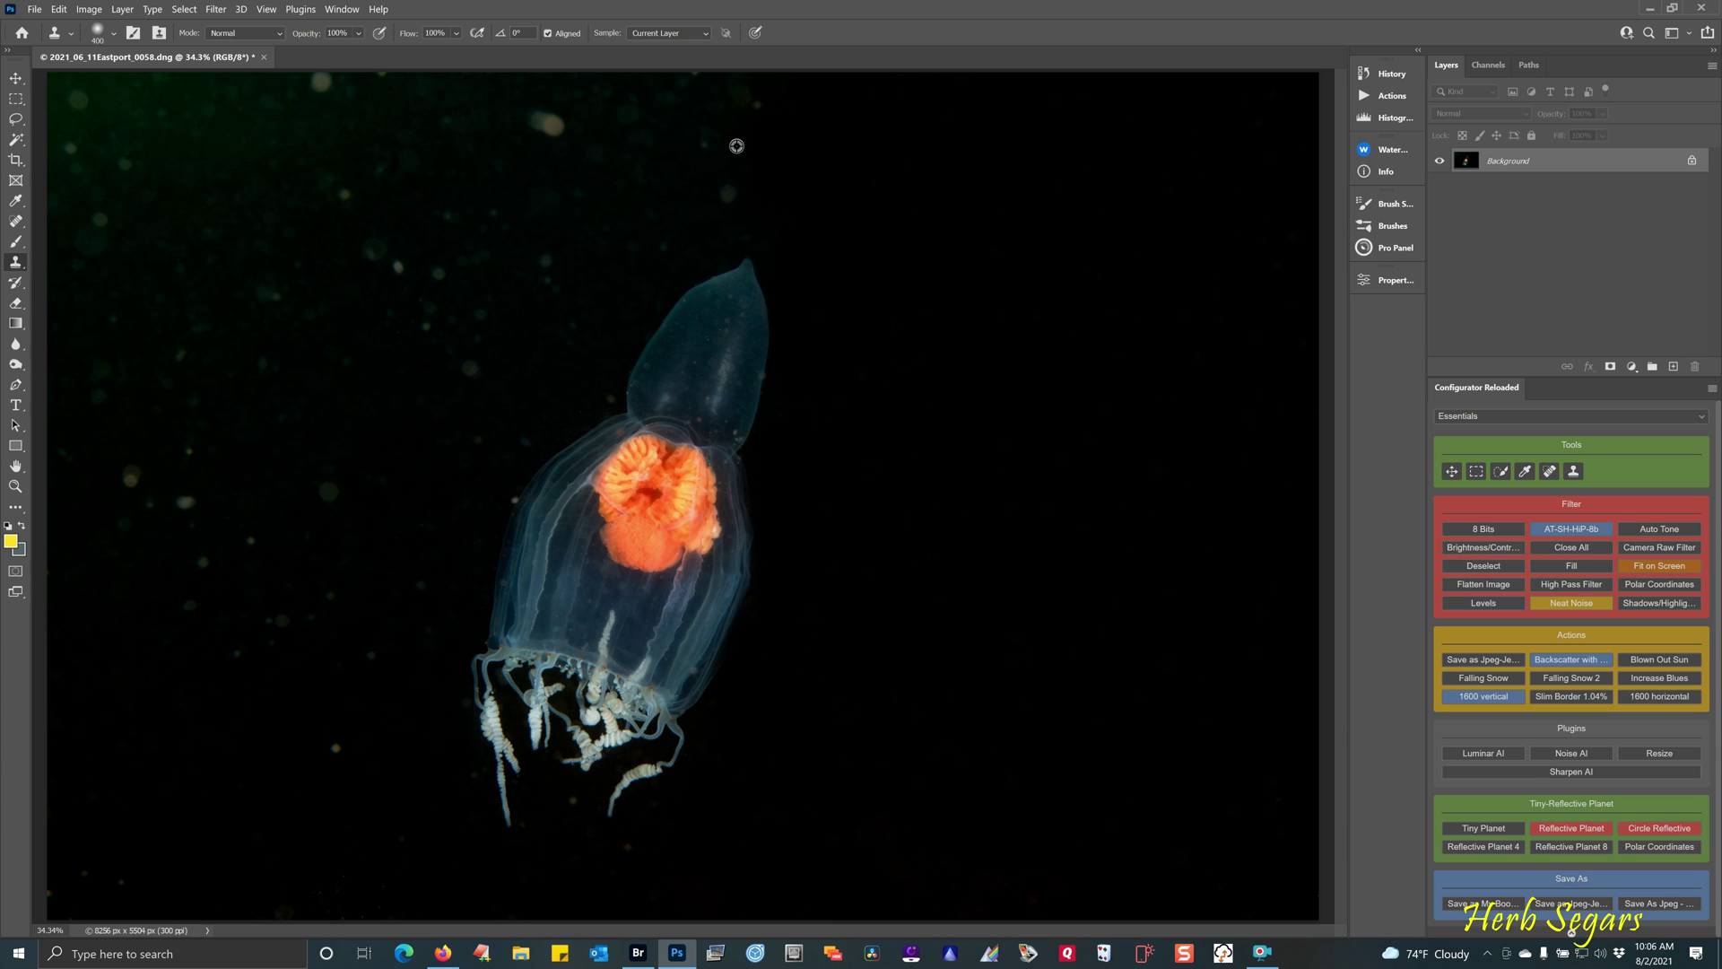
Clone clean black beside the jellyfish's top tip and over the green glow at top left.
{"action": "mouse_move", "coordinate": [761, 111]}
{"action": "left_mouse_down"}
{"action": "mouse_move", "coordinate": [646, 253]}
{"action": "mouse_move", "coordinate": [666, 191]}
{"action": "mouse_move", "coordinate": [634, 135]}
{"action": "mouse_move", "coordinate": [593, 182]}
{"action": "mouse_move", "coordinate": [626, 111]}
{"action": "mouse_move", "coordinate": [605, 94]}
{"action": "mouse_move", "coordinate": [563, 111]}
{"action": "mouse_move", "coordinate": [554, 148]}
{"action": "mouse_move", "coordinate": [546, 123]}
{"action": "mouse_move", "coordinate": [640, 298]}
{"action": "mouse_move", "coordinate": [602, 167]}
{"action": "mouse_move", "coordinate": [560, 105]}
{"action": "mouse_move", "coordinate": [455, 93]}
{"action": "mouse_move", "coordinate": [558, 117]}
{"action": "mouse_move", "coordinate": [596, 101]}
{"action": "mouse_move", "coordinate": [431, 107]}
{"action": "mouse_move", "coordinate": [526, 172]}
{"action": "mouse_move", "coordinate": [584, 307]}
{"action": "mouse_move", "coordinate": [591, 263]}
{"action": "mouse_move", "coordinate": [597, 373]}
{"action": "left_mouse_up"}
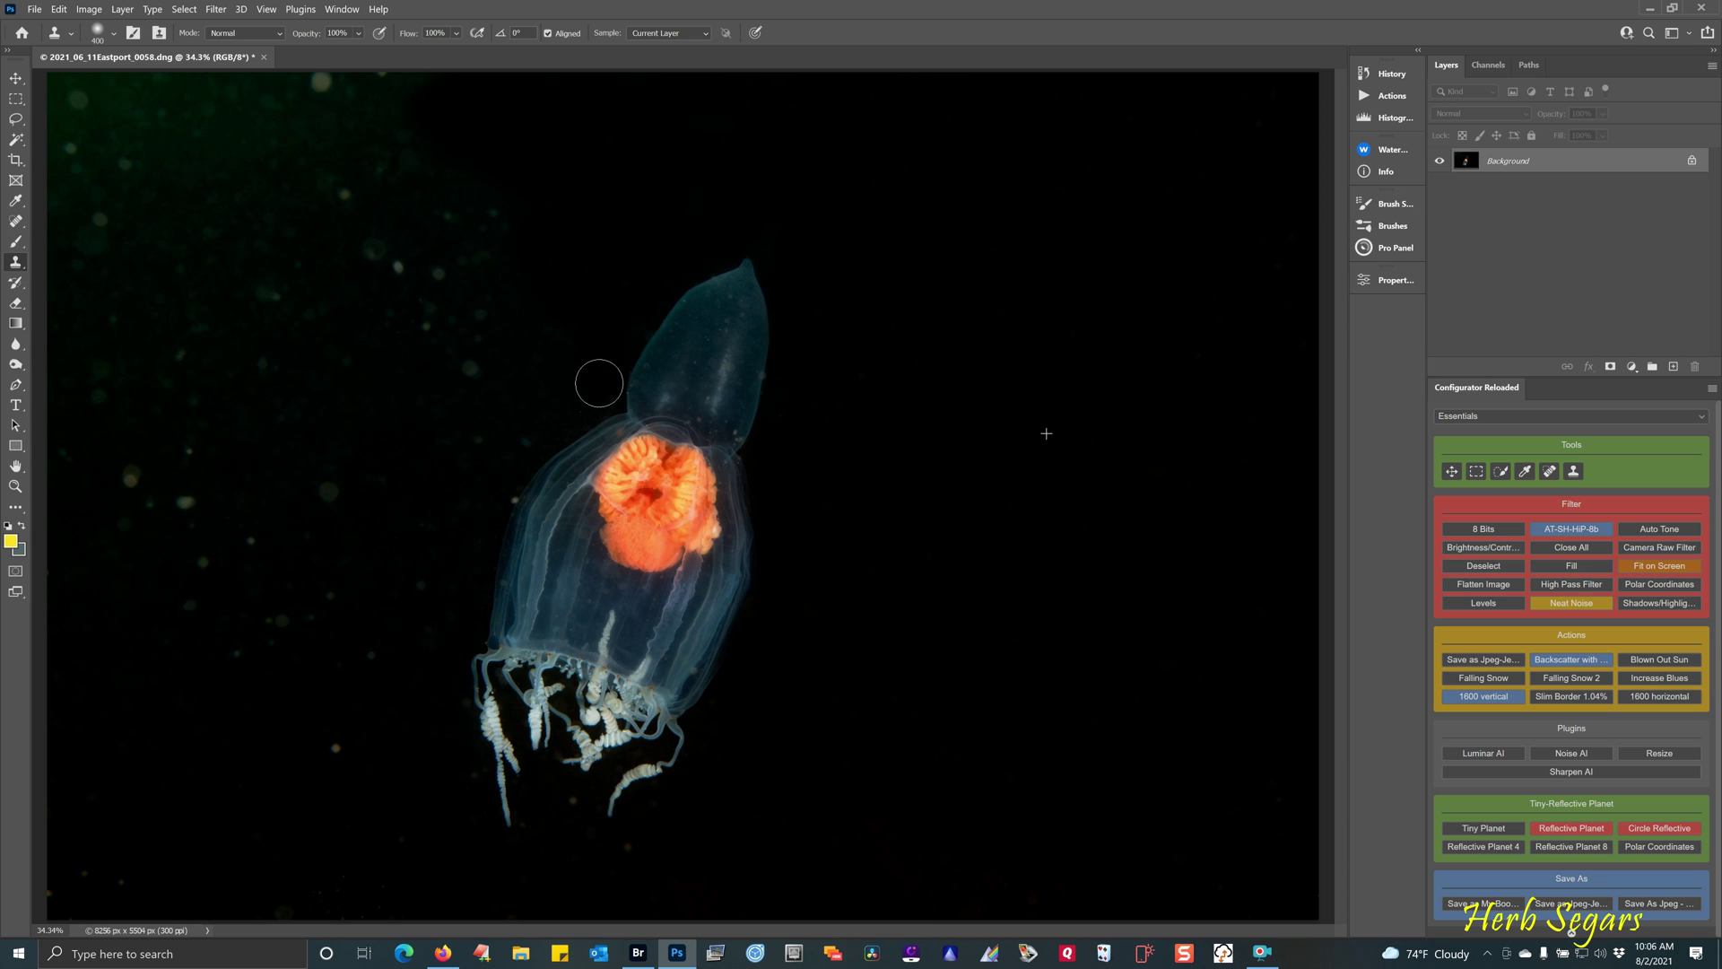
{"action": "mouse_move", "coordinate": [606, 345]}
{"action": "left_mouse_down"}
{"action": "mouse_move", "coordinate": [611, 331]}
{"action": "mouse_move", "coordinate": [569, 327]}
{"action": "mouse_move", "coordinate": [520, 425]}
{"action": "mouse_move", "coordinate": [566, 266]}
{"action": "left_mouse_up"}
{"action": "mouse_move", "coordinate": [506, 216]}
{"action": "left_mouse_down"}
{"action": "mouse_move", "coordinate": [429, 185]}
{"action": "mouse_move", "coordinate": [485, 279]}
{"action": "mouse_move", "coordinate": [503, 279]}
{"action": "mouse_move", "coordinate": [455, 180]}
{"action": "mouse_move", "coordinate": [411, 150]}
{"action": "mouse_move", "coordinate": [393, 165]}
{"action": "mouse_move", "coordinate": [403, 198]}
{"action": "mouse_move", "coordinate": [413, 141]}
{"action": "left_mouse_up"}
{"action": "mouse_move", "coordinate": [467, 106]}
{"action": "left_mouse_down"}
{"action": "mouse_move", "coordinate": [325, 87]}
{"action": "mouse_move", "coordinate": [459, 137]}
{"action": "mouse_move", "coordinate": [369, 141]}
{"action": "mouse_move", "coordinate": [297, 138]}
{"action": "mouse_move", "coordinate": [370, 112]}
{"action": "mouse_move", "coordinate": [285, 107]}
{"action": "mouse_move", "coordinate": [365, 187]}
{"action": "mouse_move", "coordinate": [356, 218]}
{"action": "mouse_move", "coordinate": [391, 221]}
{"action": "mouse_move", "coordinate": [414, 269]}
{"action": "mouse_move", "coordinate": [431, 235]}
{"action": "left_mouse_up"}
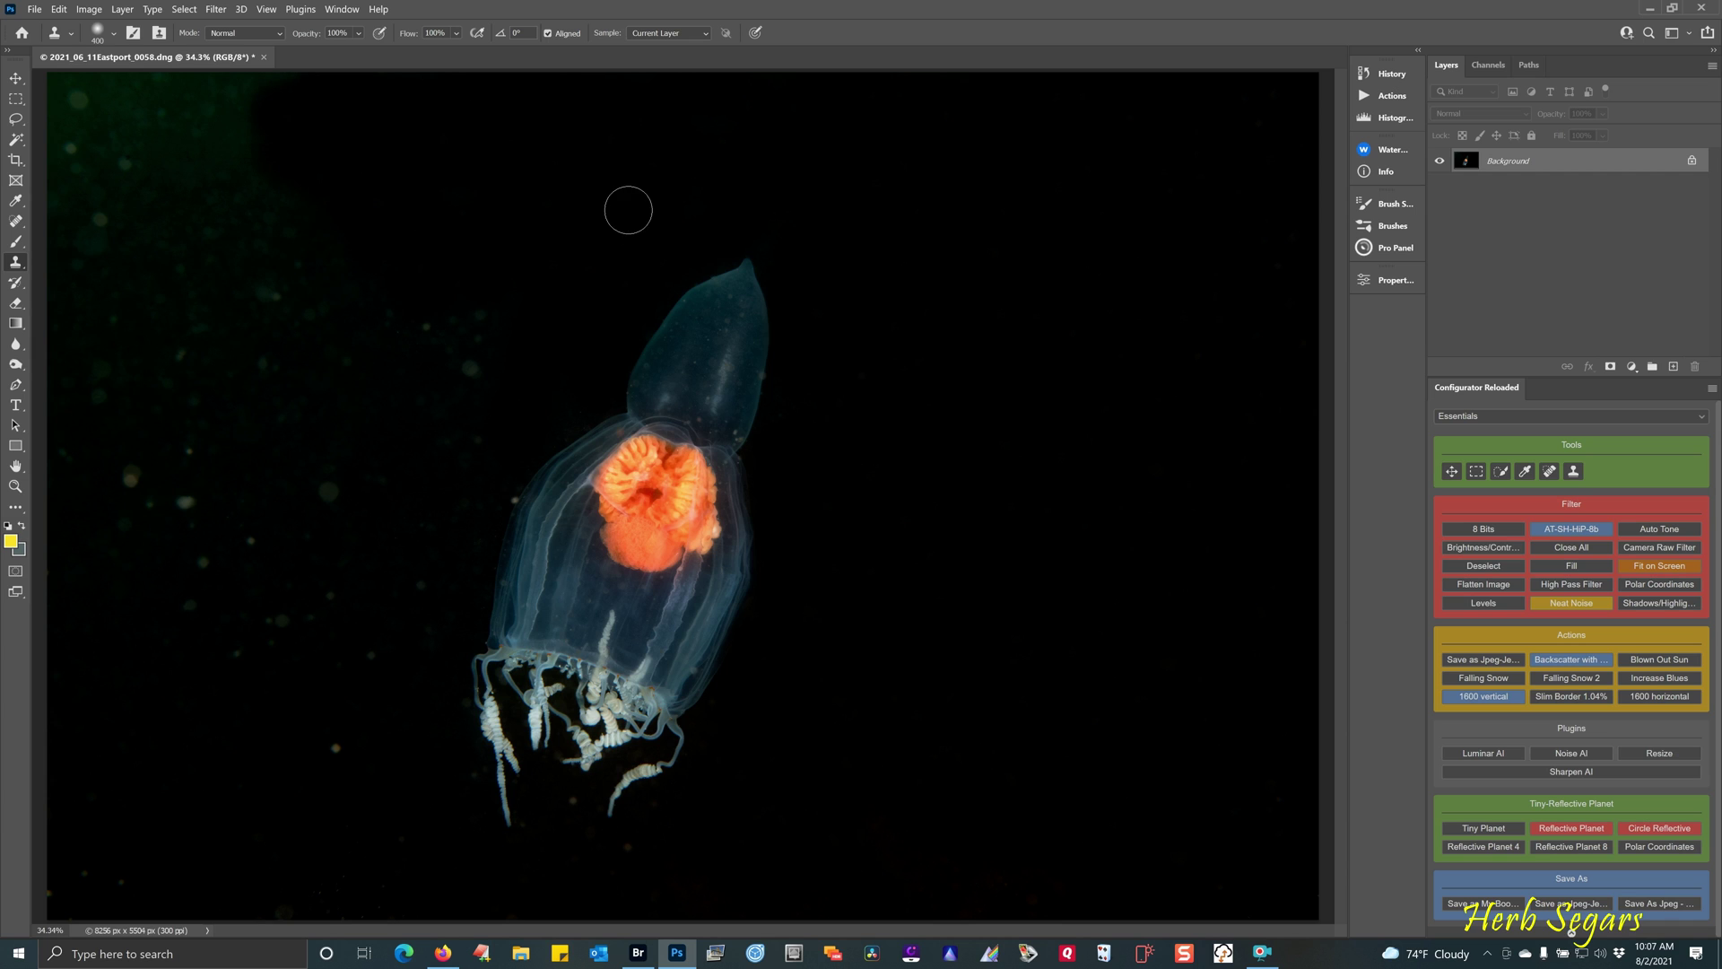
{"action": "left_click", "coordinate": [521, 301], "text": "alt"}
{"action": "mouse_move", "coordinate": [477, 358]}
{"action": "left_mouse_down"}
{"action": "mouse_move", "coordinate": [469, 296]}
{"action": "mouse_move", "coordinate": [432, 348]}
{"action": "mouse_move", "coordinate": [464, 376]}
{"action": "left_mouse_up"}
{"action": "mouse_move", "coordinate": [471, 452]}
{"action": "left_mouse_down"}
{"action": "mouse_move", "coordinate": [342, 242]}
{"action": "mouse_move", "coordinate": [426, 288]}
{"action": "mouse_move", "coordinate": [402, 229]}
{"action": "mouse_move", "coordinate": [311, 191]}
{"action": "mouse_move", "coordinate": [283, 307]}
{"action": "mouse_move", "coordinate": [314, 269]}
{"action": "left_mouse_up"}
{"action": "mouse_move", "coordinate": [275, 100]}
{"action": "left_mouse_down"}
{"action": "mouse_move", "coordinate": [79, 86]}
{"action": "mouse_move", "coordinate": [235, 133]}
{"action": "mouse_move", "coordinate": [269, 194]}
{"action": "mouse_move", "coordinate": [258, 169]}
{"action": "mouse_move", "coordinate": [176, 227]}
{"action": "mouse_move", "coordinate": [128, 150]}
{"action": "mouse_move", "coordinate": [72, 180]}
{"action": "mouse_move", "coordinate": [62, 85]}
{"action": "mouse_move", "coordinate": [53, 118]}
{"action": "left_mouse_up"}
Clone out the remaining specks along the left side and the bottom edge.
{"action": "mouse_move", "coordinate": [327, 398]}
{"action": "left_mouse_down"}
{"action": "mouse_move", "coordinate": [261, 304]}
{"action": "mouse_move", "coordinate": [115, 238]}
{"action": "mouse_move", "coordinate": [362, 400]}
{"action": "mouse_move", "coordinate": [106, 302]}
{"action": "mouse_move", "coordinate": [90, 232]}
{"action": "mouse_move", "coordinate": [106, 332]}
{"action": "mouse_move", "coordinate": [223, 411]}
{"action": "mouse_move", "coordinate": [335, 422]}
{"action": "mouse_move", "coordinate": [176, 356]}
{"action": "mouse_move", "coordinate": [171, 388]}
{"action": "mouse_move", "coordinate": [112, 375]}
{"action": "mouse_move", "coordinate": [130, 382]}
{"action": "mouse_move", "coordinate": [47, 506]}
{"action": "mouse_move", "coordinate": [85, 440]}
{"action": "mouse_move", "coordinate": [126, 487]}
{"action": "mouse_move", "coordinate": [196, 505]}
{"action": "mouse_move", "coordinate": [196, 476]}
{"action": "mouse_move", "coordinate": [290, 438]}
{"action": "mouse_move", "coordinate": [281, 484]}
{"action": "mouse_move", "coordinate": [331, 465]}
{"action": "mouse_move", "coordinate": [333, 507]}
{"action": "left_mouse_up"}
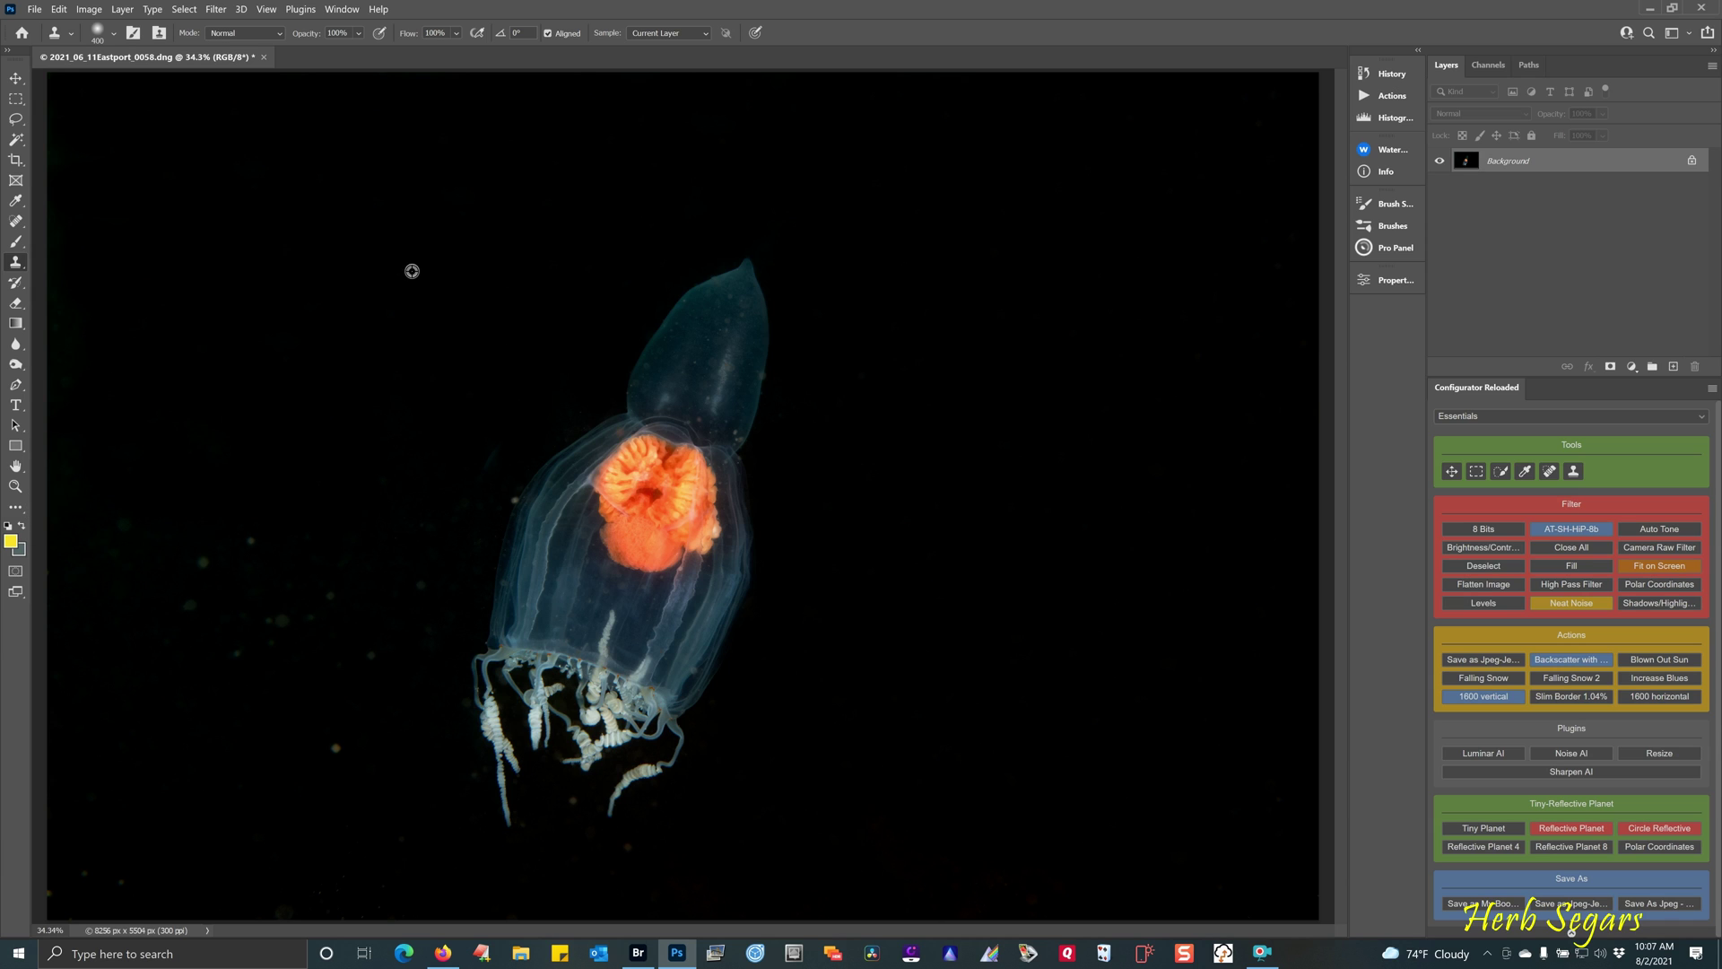
{"action": "mouse_move", "coordinate": [439, 358]}
{"action": "left_mouse_down"}
{"action": "mouse_move", "coordinate": [492, 442]}
{"action": "mouse_move", "coordinate": [411, 508]}
{"action": "mouse_move", "coordinate": [412, 535]}
{"action": "mouse_move", "coordinate": [497, 491]}
{"action": "mouse_move", "coordinate": [346, 424]}
{"action": "mouse_move", "coordinate": [454, 423]}
{"action": "mouse_move", "coordinate": [453, 347]}
{"action": "mouse_move", "coordinate": [413, 304]}
{"action": "left_mouse_up"}
{"action": "mouse_move", "coordinate": [379, 488]}
{"action": "left_mouse_down"}
{"action": "mouse_move", "coordinate": [481, 489]}
{"action": "mouse_move", "coordinate": [467, 551]}
{"action": "mouse_move", "coordinate": [285, 526]}
{"action": "left_mouse_up"}
{"action": "mouse_move", "coordinate": [291, 483]}
{"action": "left_mouse_down"}
{"action": "mouse_move", "coordinate": [143, 529]}
{"action": "mouse_move", "coordinate": [148, 584]}
{"action": "mouse_move", "coordinate": [222, 572]}
{"action": "mouse_move", "coordinate": [186, 577]}
{"action": "mouse_move", "coordinate": [216, 575]}
{"action": "mouse_move", "coordinate": [229, 603]}
{"action": "mouse_move", "coordinate": [208, 642]}
{"action": "mouse_move", "coordinate": [84, 488]}
{"action": "left_mouse_up"}
{"action": "mouse_move", "coordinate": [250, 622]}
{"action": "left_mouse_down"}
{"action": "mouse_move", "coordinate": [299, 588]}
{"action": "mouse_move", "coordinate": [350, 646]}
{"action": "mouse_move", "coordinate": [423, 619]}
{"action": "mouse_move", "coordinate": [288, 614]}
{"action": "mouse_move", "coordinate": [299, 689]}
{"action": "mouse_move", "coordinate": [339, 752]}
{"action": "mouse_move", "coordinate": [439, 534]}
{"action": "mouse_move", "coordinate": [365, 768]}
{"action": "mouse_move", "coordinate": [218, 811]}
{"action": "mouse_move", "coordinate": [184, 789]}
{"action": "mouse_move", "coordinate": [85, 873]}
{"action": "mouse_move", "coordinate": [173, 899]}
{"action": "mouse_move", "coordinate": [178, 755]}
{"action": "left_mouse_up"}
{"action": "mouse_move", "coordinate": [269, 911]}
{"action": "left_mouse_down"}
{"action": "mouse_move", "coordinate": [412, 900]}
{"action": "mouse_move", "coordinate": [435, 878]}
{"action": "mouse_move", "coordinate": [401, 835]}
{"action": "mouse_move", "coordinate": [459, 773]}
{"action": "mouse_move", "coordinate": [449, 838]}
{"action": "left_mouse_up"}
{"action": "mouse_move", "coordinate": [619, 844]}
{"action": "left_mouse_down"}
{"action": "mouse_move", "coordinate": [573, 854]}
{"action": "mouse_move", "coordinate": [586, 827]}
{"action": "mouse_move", "coordinate": [538, 820]}
{"action": "left_mouse_up"}
Zoom to 100%, shrink the clone brush to 90 px, and bring the tentacles into view.
{"action": "key", "text": "ctrl+1"}
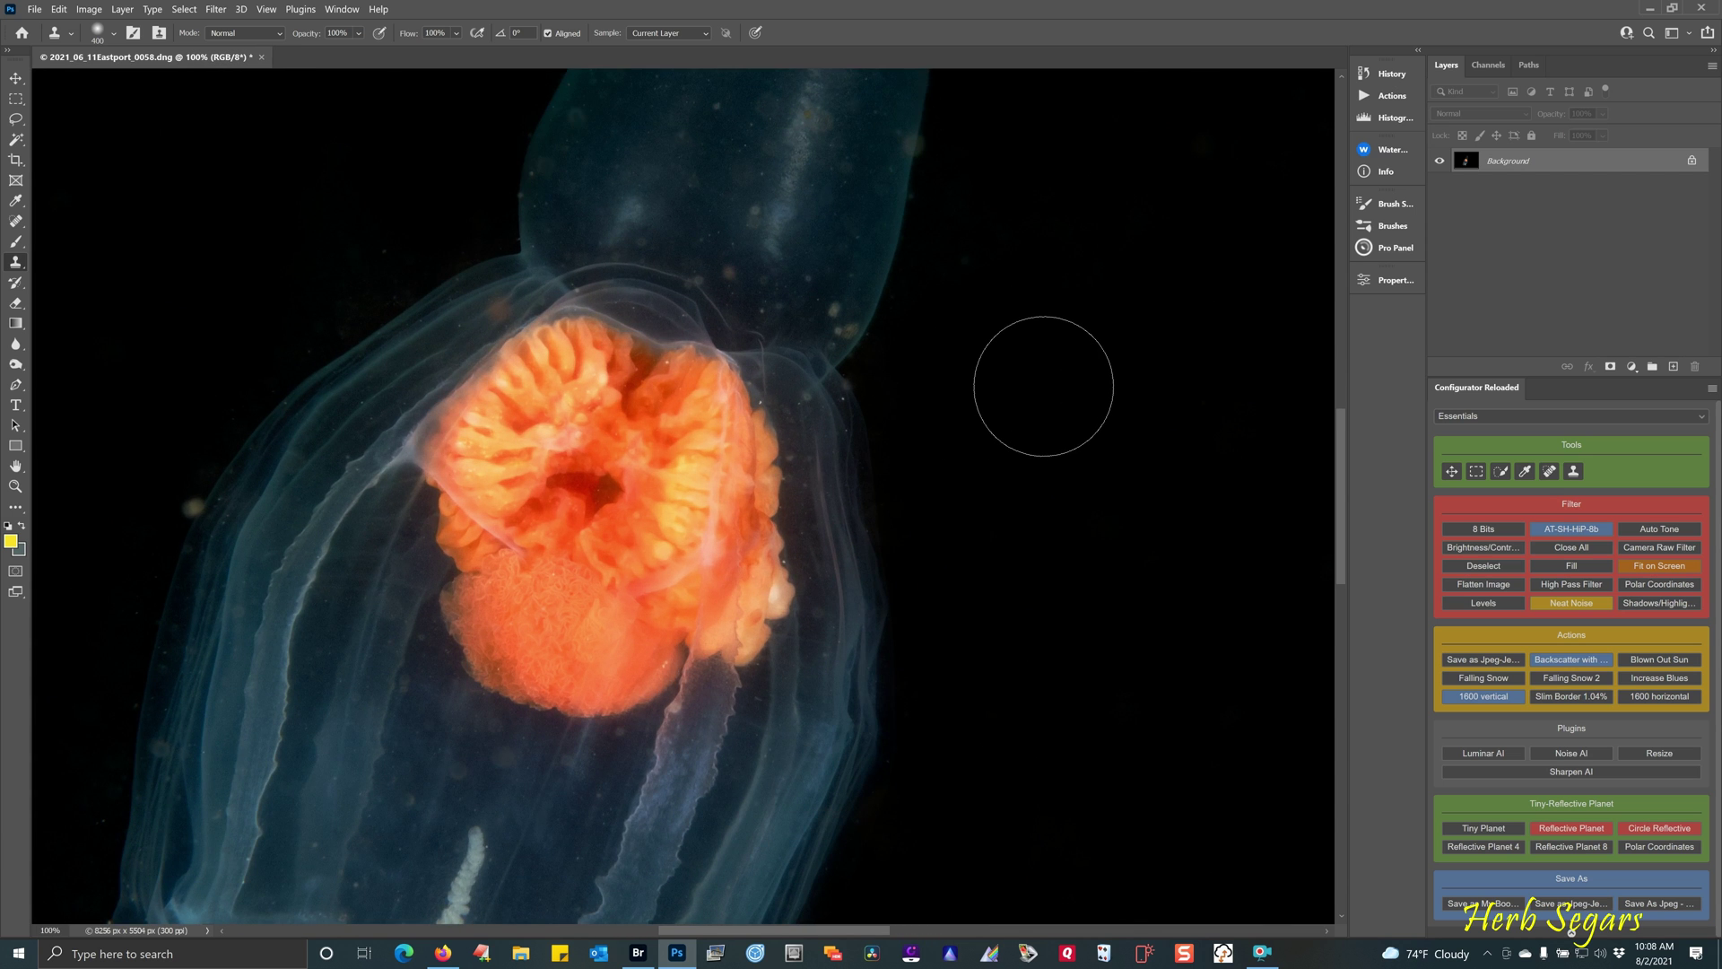
{"action": "key", "text": "bracketleft"}
{"action": "key", "text": "bracketleft"}
{"action": "key", "text": "bracketleft"}
{"action": "key", "text": "bracketleft"}
{"action": "key", "text": "bracketleft"}
{"action": "key", "text": "bracketleft"}
{"action": "key", "text": "bracketleft"}
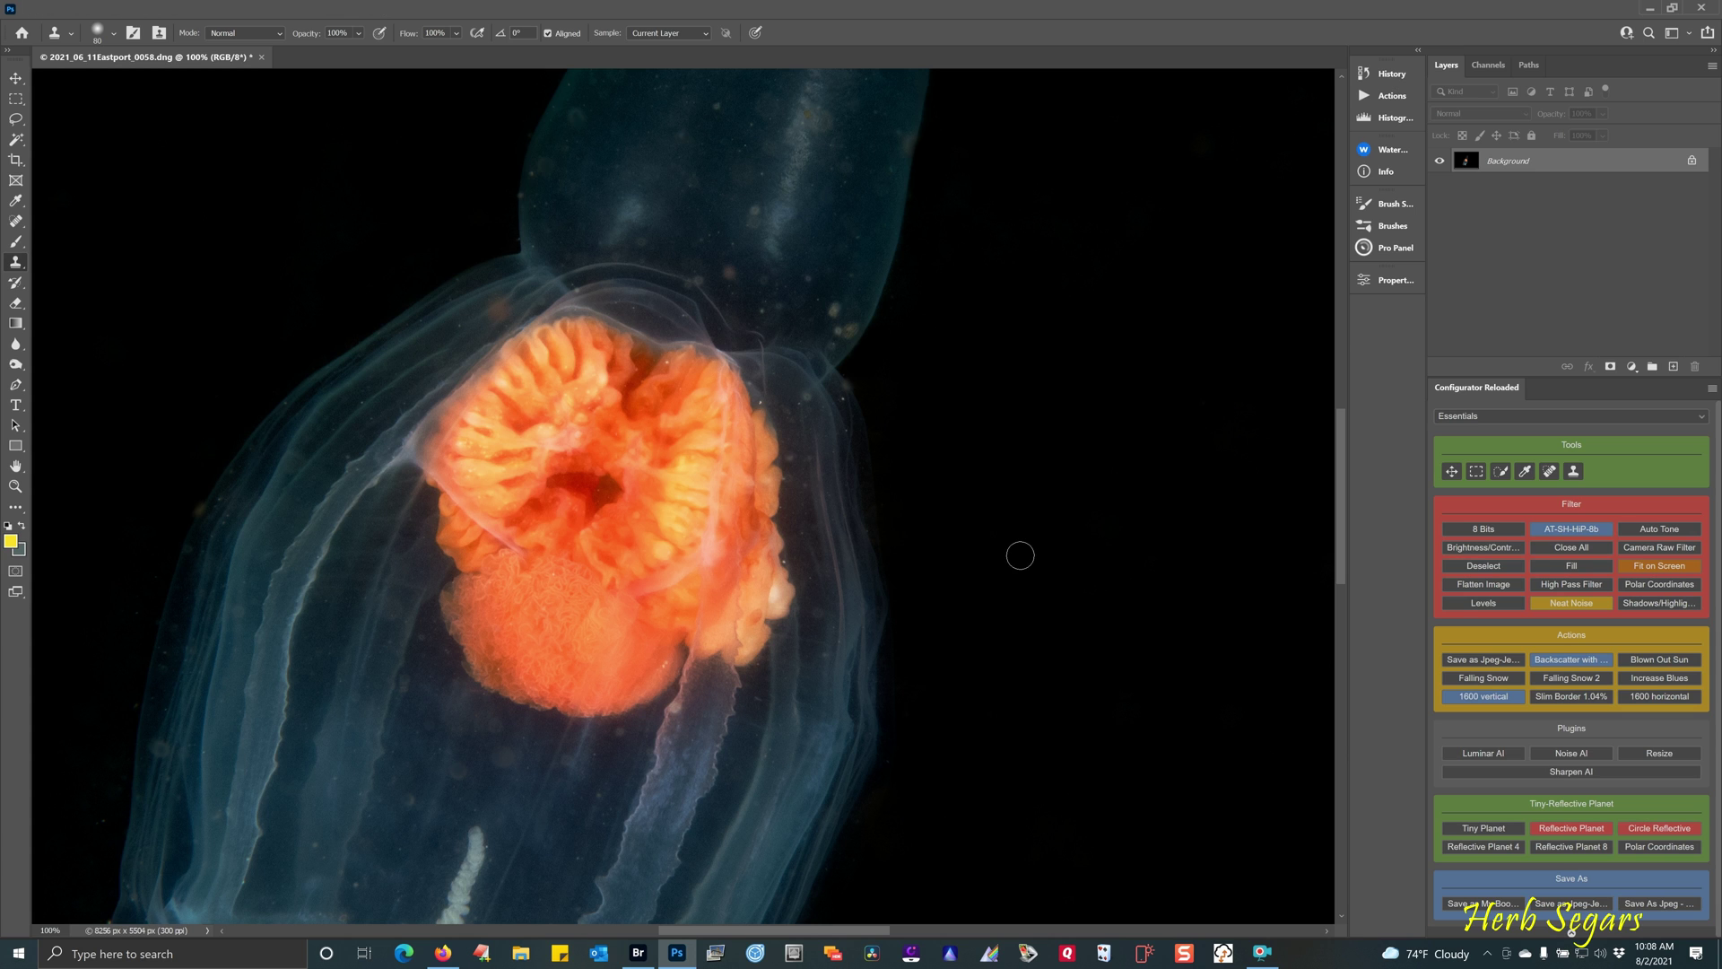
{"action": "left_click_drag", "start_coordinate": [1026, 557], "coordinate": [1091, 158]}
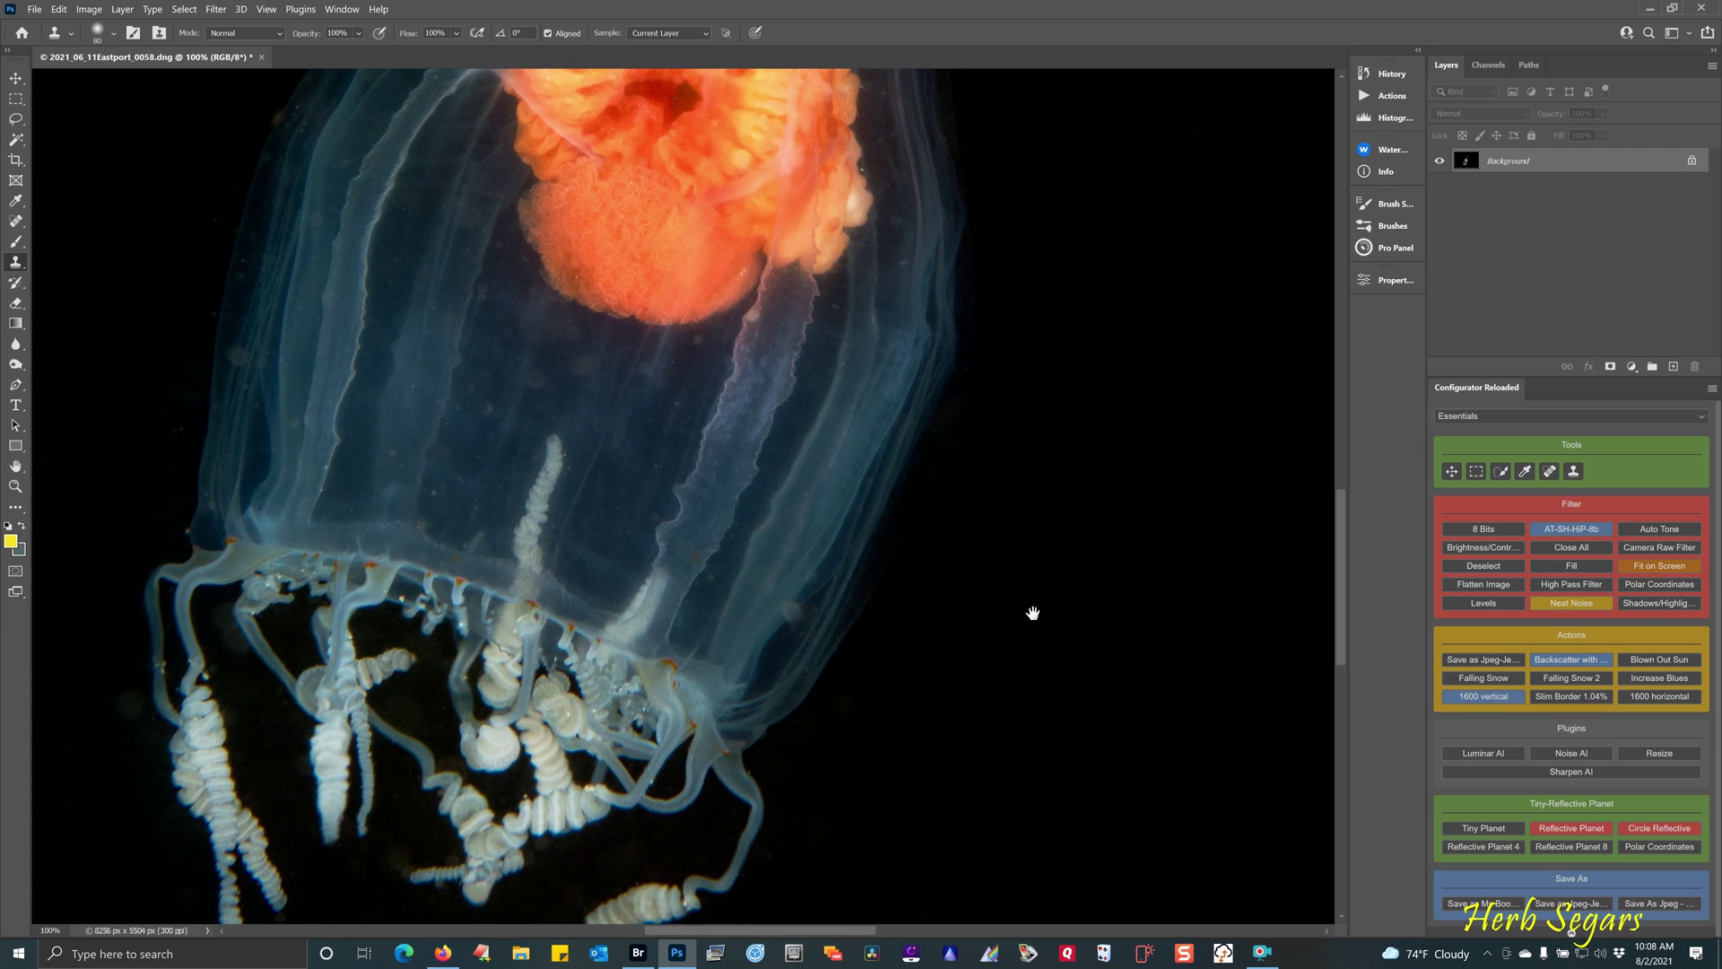
Clone out specks beside and between the tentacles, leaving a dark streak across the lower bell.
{"action": "left_click_drag", "start_coordinate": [1032, 613], "coordinate": [1185, 341]}
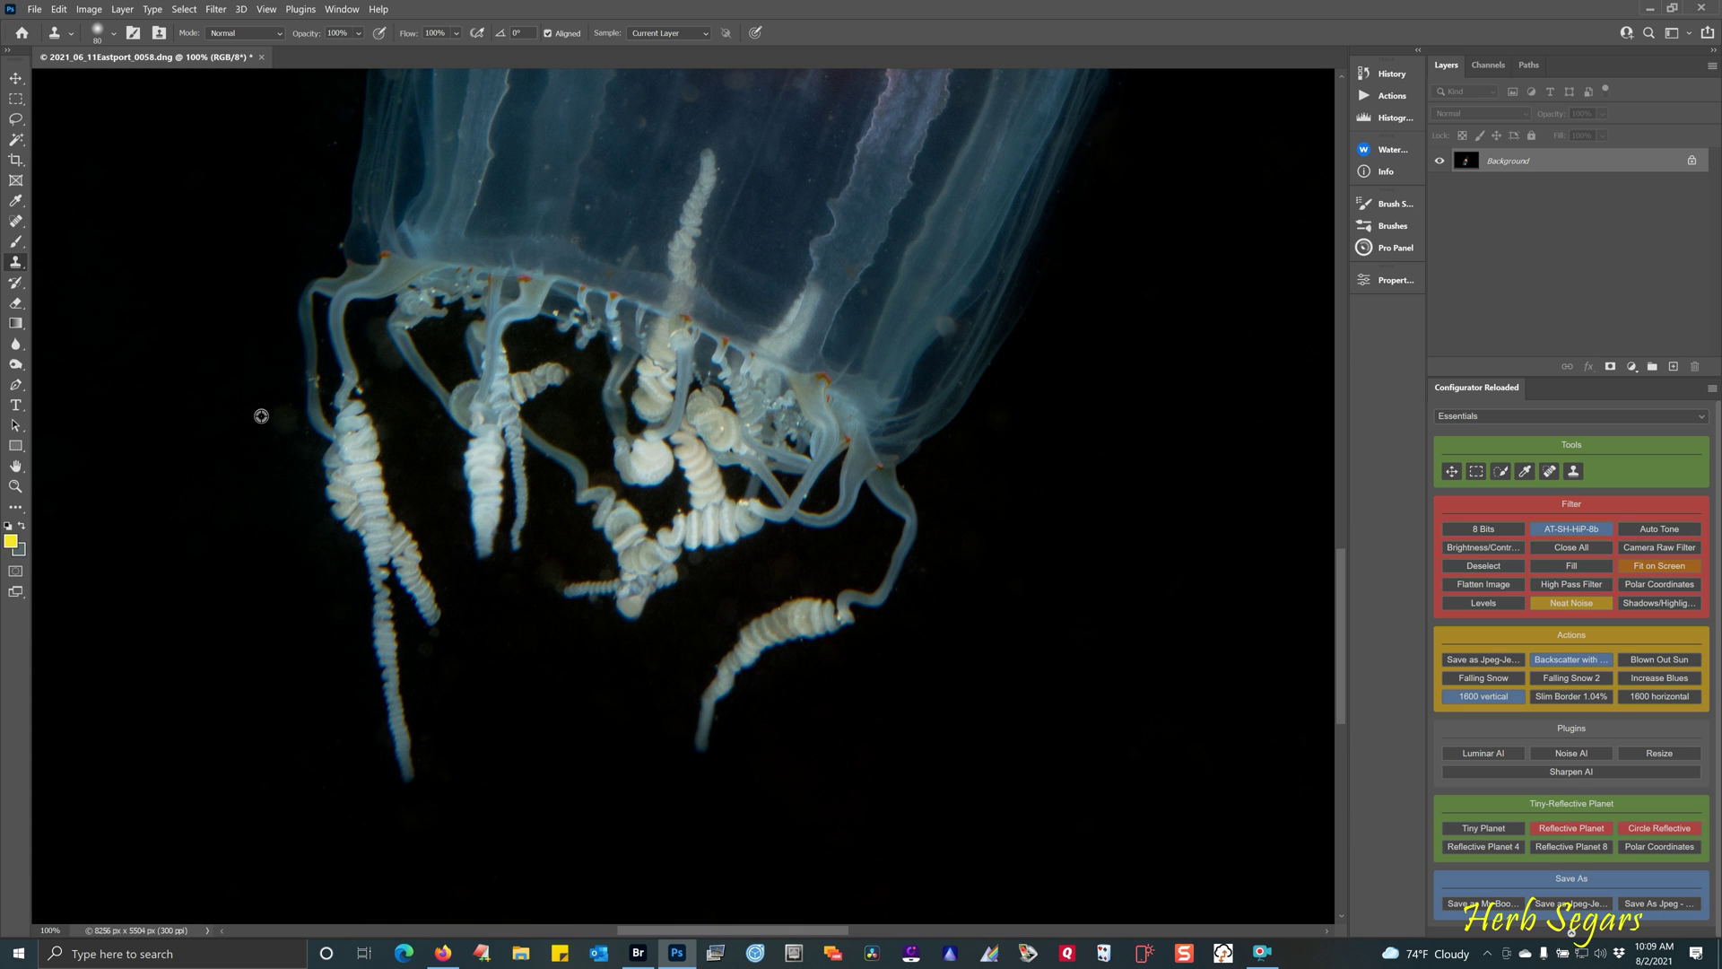
{"action": "left_click_drag", "start_coordinate": [277, 384], "coordinate": [326, 591]}
{"action": "mouse_move", "coordinate": [459, 773]}
{"action": "left_mouse_down"}
{"action": "mouse_move", "coordinate": [437, 759]}
{"action": "mouse_move", "coordinate": [418, 674]}
{"action": "mouse_move", "coordinate": [441, 650]}
{"action": "left_mouse_up"}
{"action": "mouse_move", "coordinate": [827, 556]}
{"action": "left_mouse_down"}
{"action": "mouse_move", "coordinate": [741, 584]}
{"action": "mouse_move", "coordinate": [792, 583]}
{"action": "mouse_move", "coordinate": [739, 587]}
{"action": "mouse_move", "coordinate": [737, 562]}
{"action": "mouse_move", "coordinate": [774, 550]}
{"action": "mouse_move", "coordinate": [697, 623]}
{"action": "mouse_move", "coordinate": [854, 565]}
{"action": "mouse_move", "coordinate": [872, 534]}
{"action": "mouse_move", "coordinate": [870, 556]}
{"action": "left_mouse_up"}
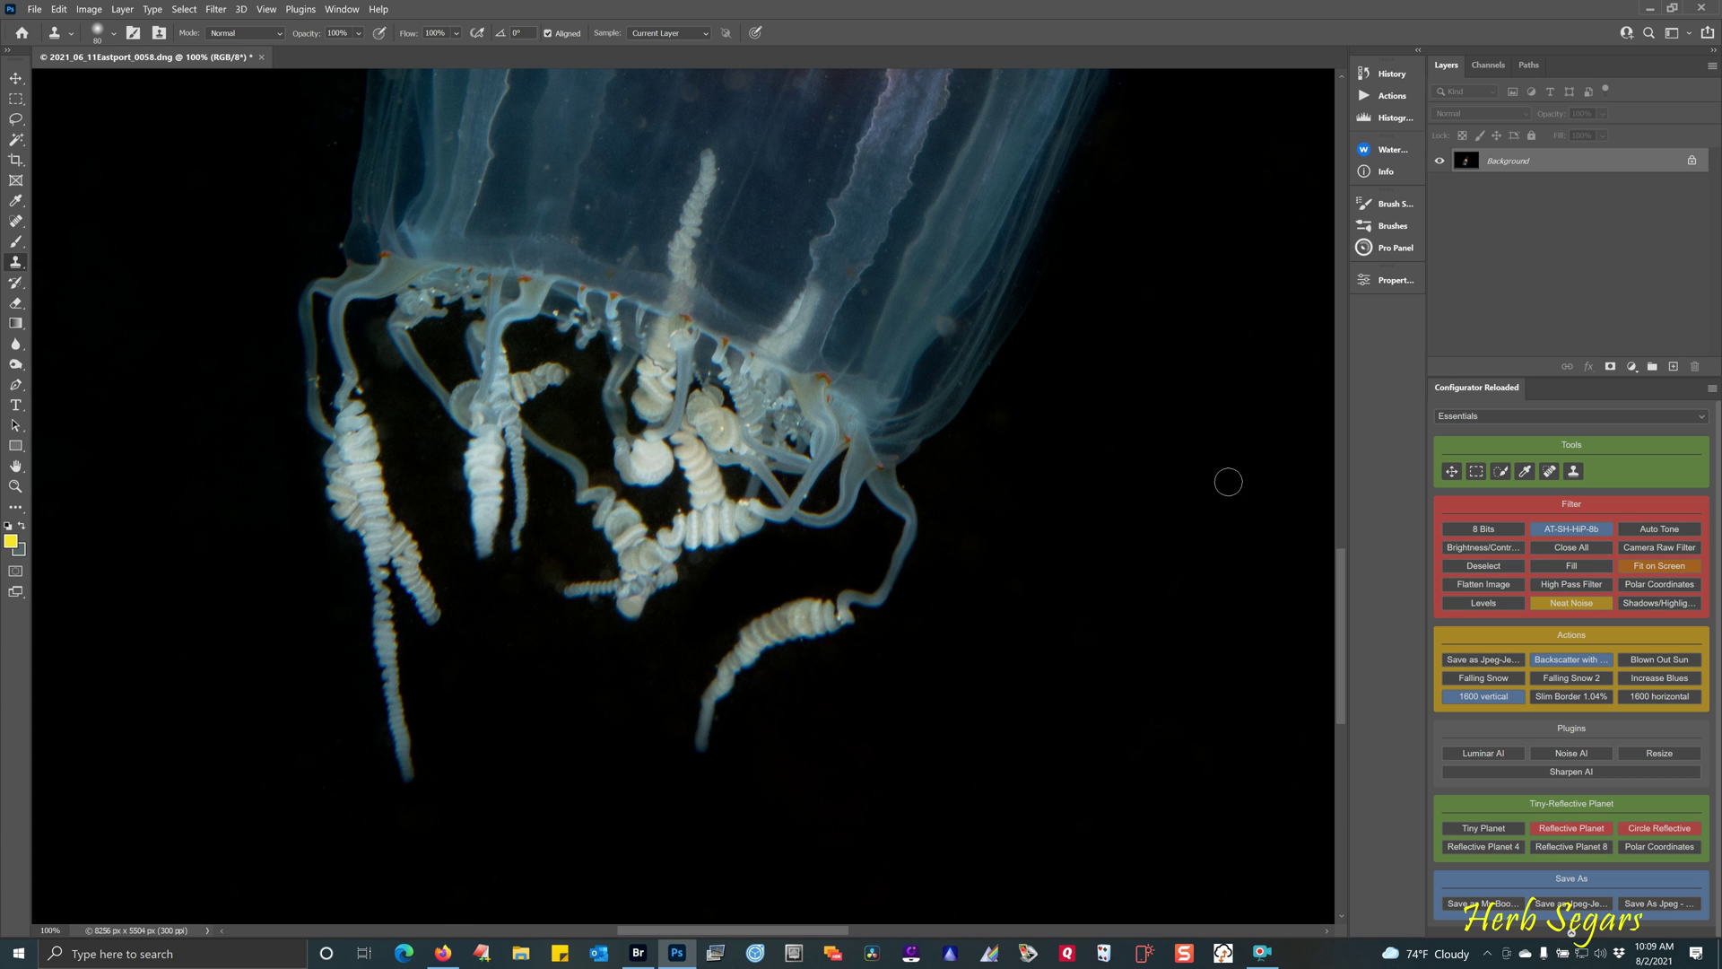
{"action": "left_click_drag", "start_coordinate": [923, 435], "coordinate": [632, 388]}
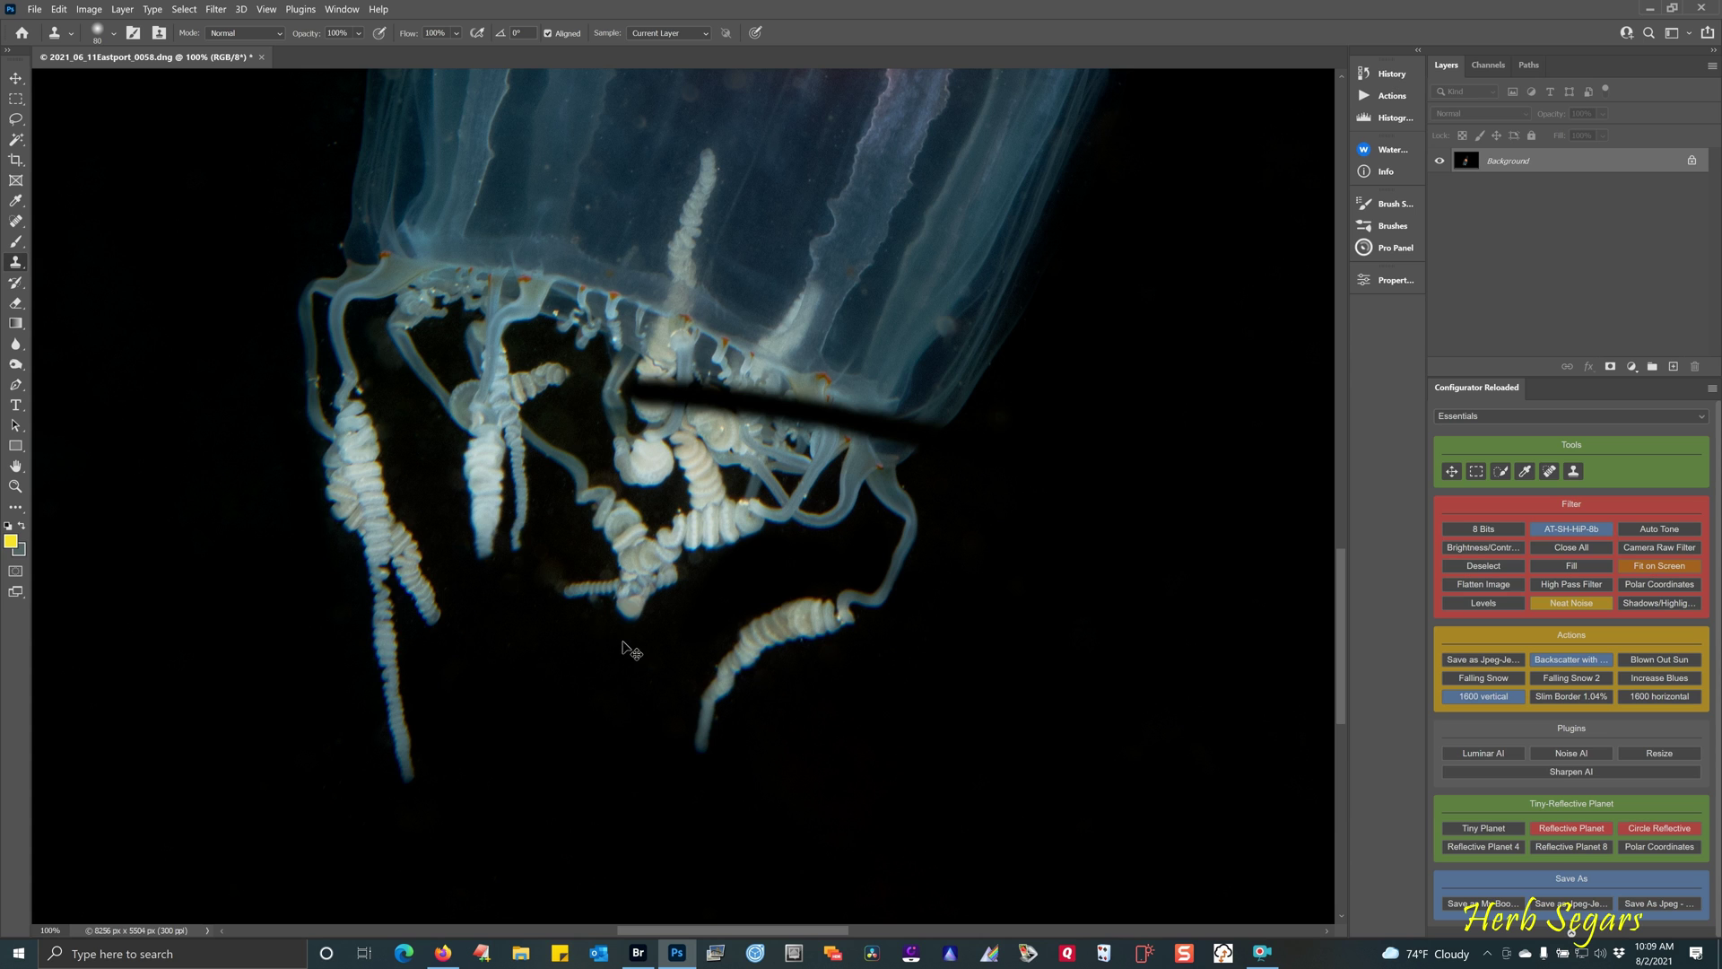
Undo the dark streak, shrink the brush to 70 px, and clone out the tentacle speck.
{"action": "key", "text": "ctrl+z"}
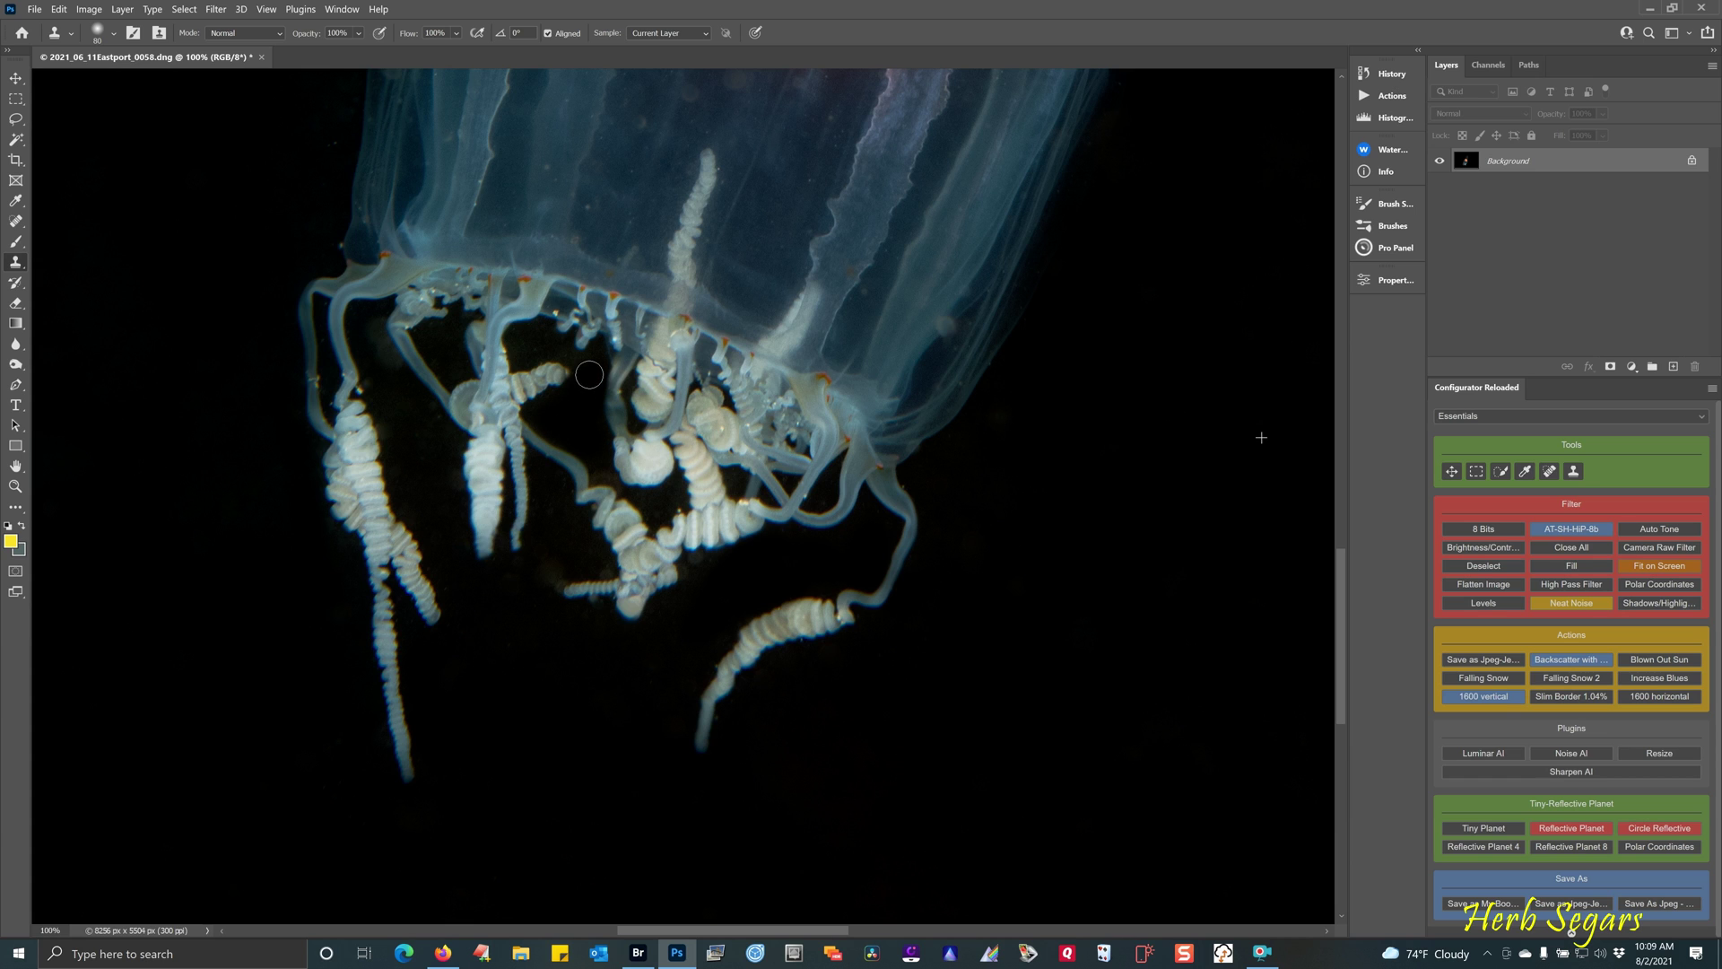
{"action": "key", "text": "bracketleft"}
{"action": "left_click", "coordinate": [468, 475]}
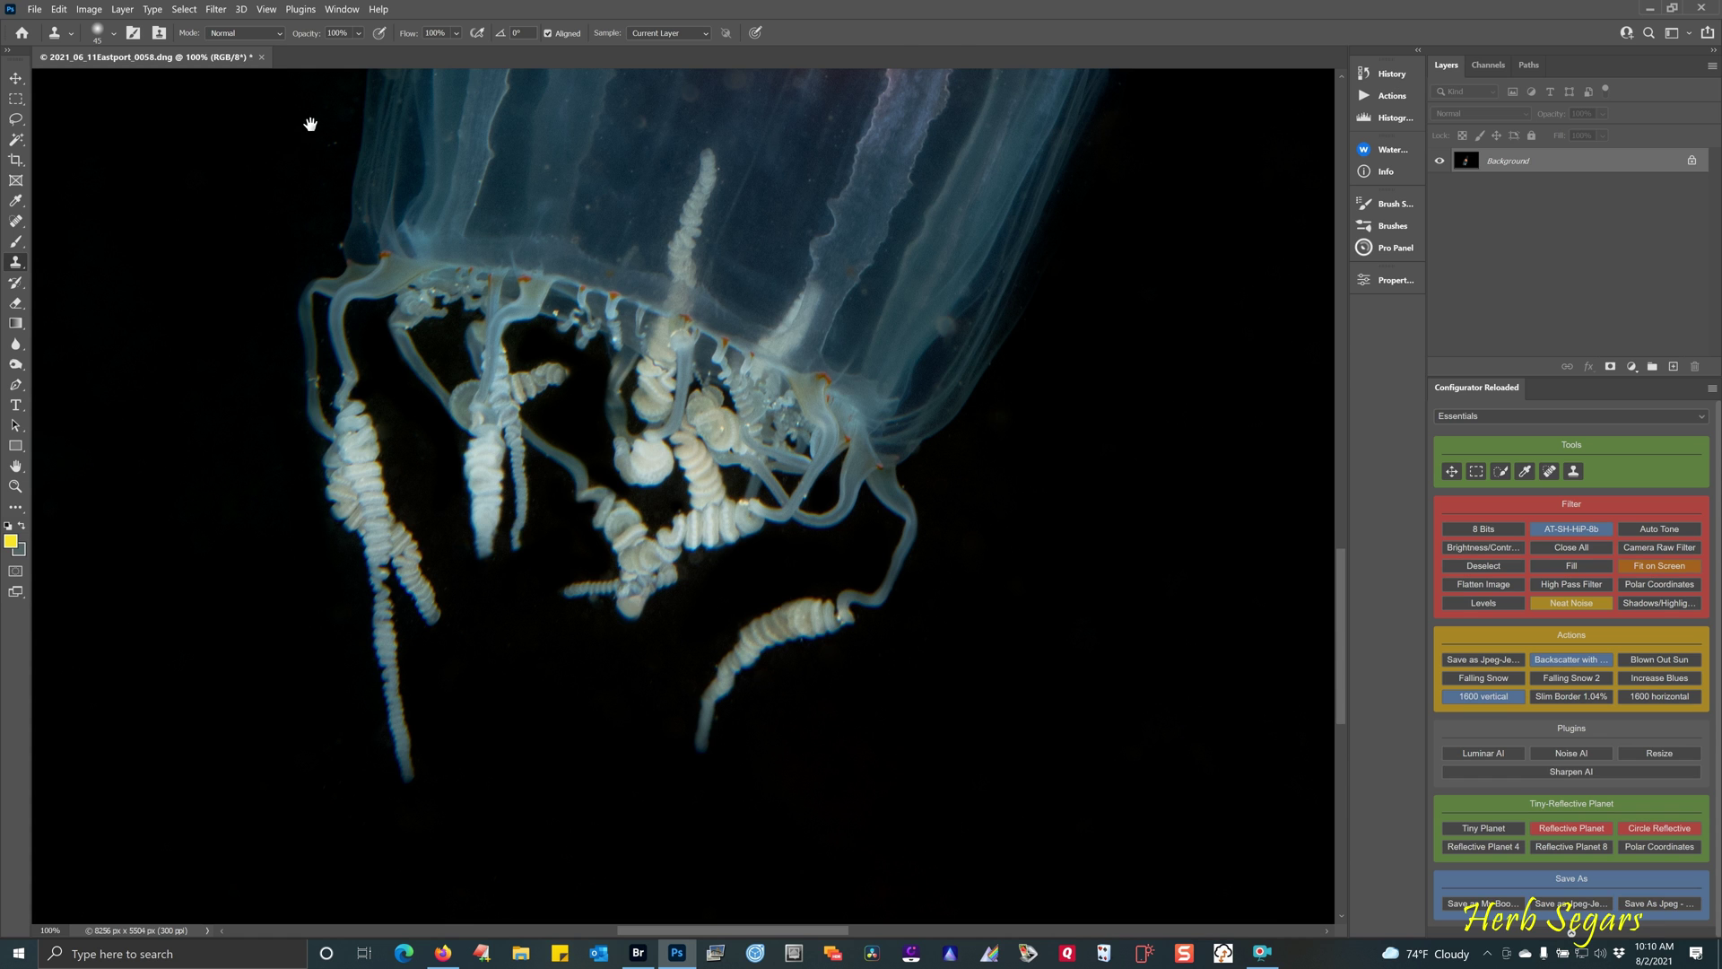
{"action": "left_click_drag", "start_coordinate": [310, 124], "coordinate": [285, 376]}
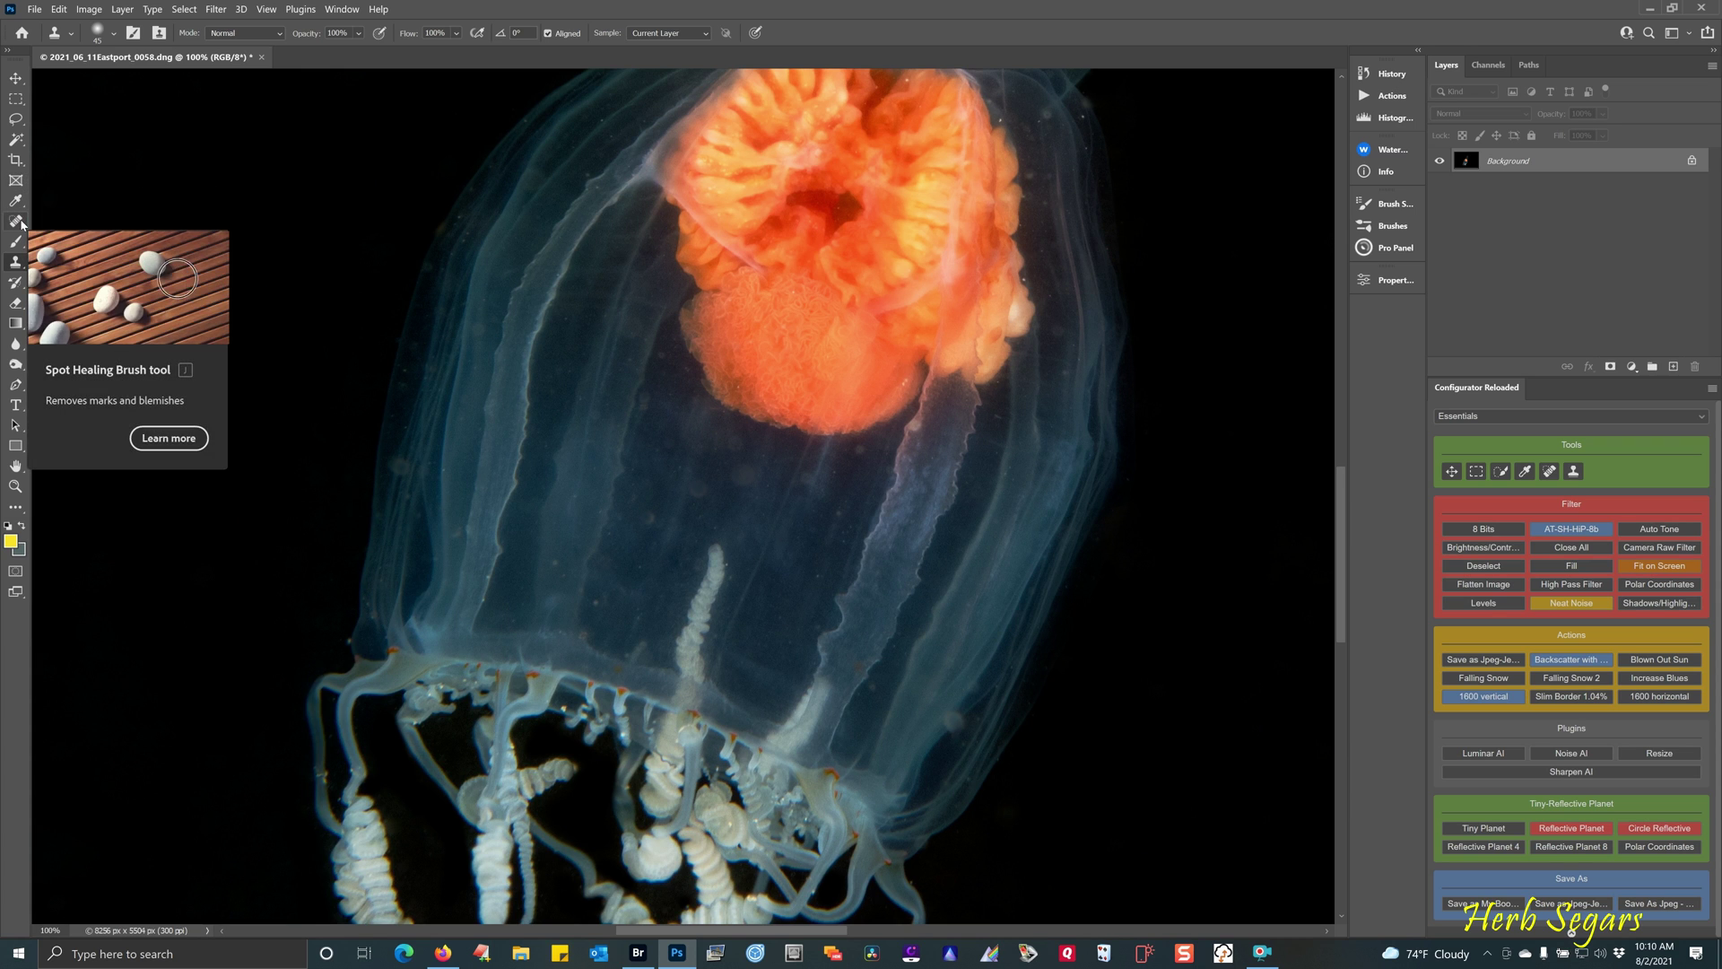
Select the Spot Healing Brush Tool from the healing tools flyout.
{"action": "left_click_drag", "start_coordinate": [22, 223], "coordinate": [51, 227]}
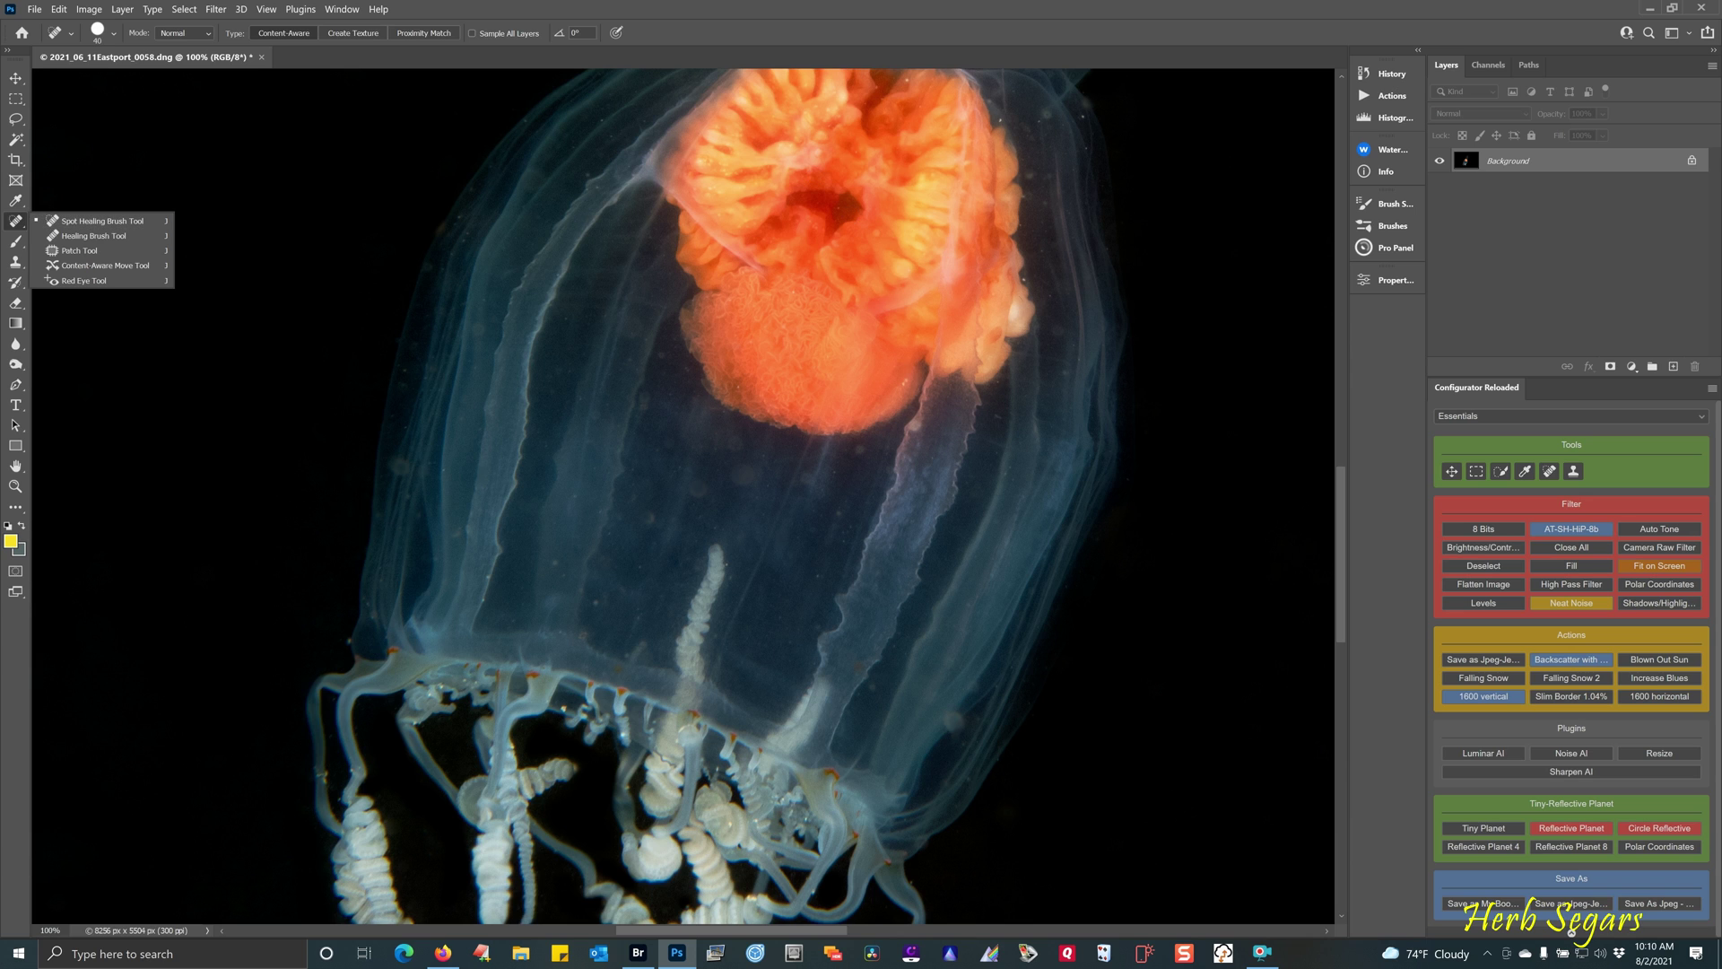
Spot-heal four specks on the jellyfish's lower bell with Content Aware, then pan upward.
{"action": "left_click", "coordinate": [1026, 276]}
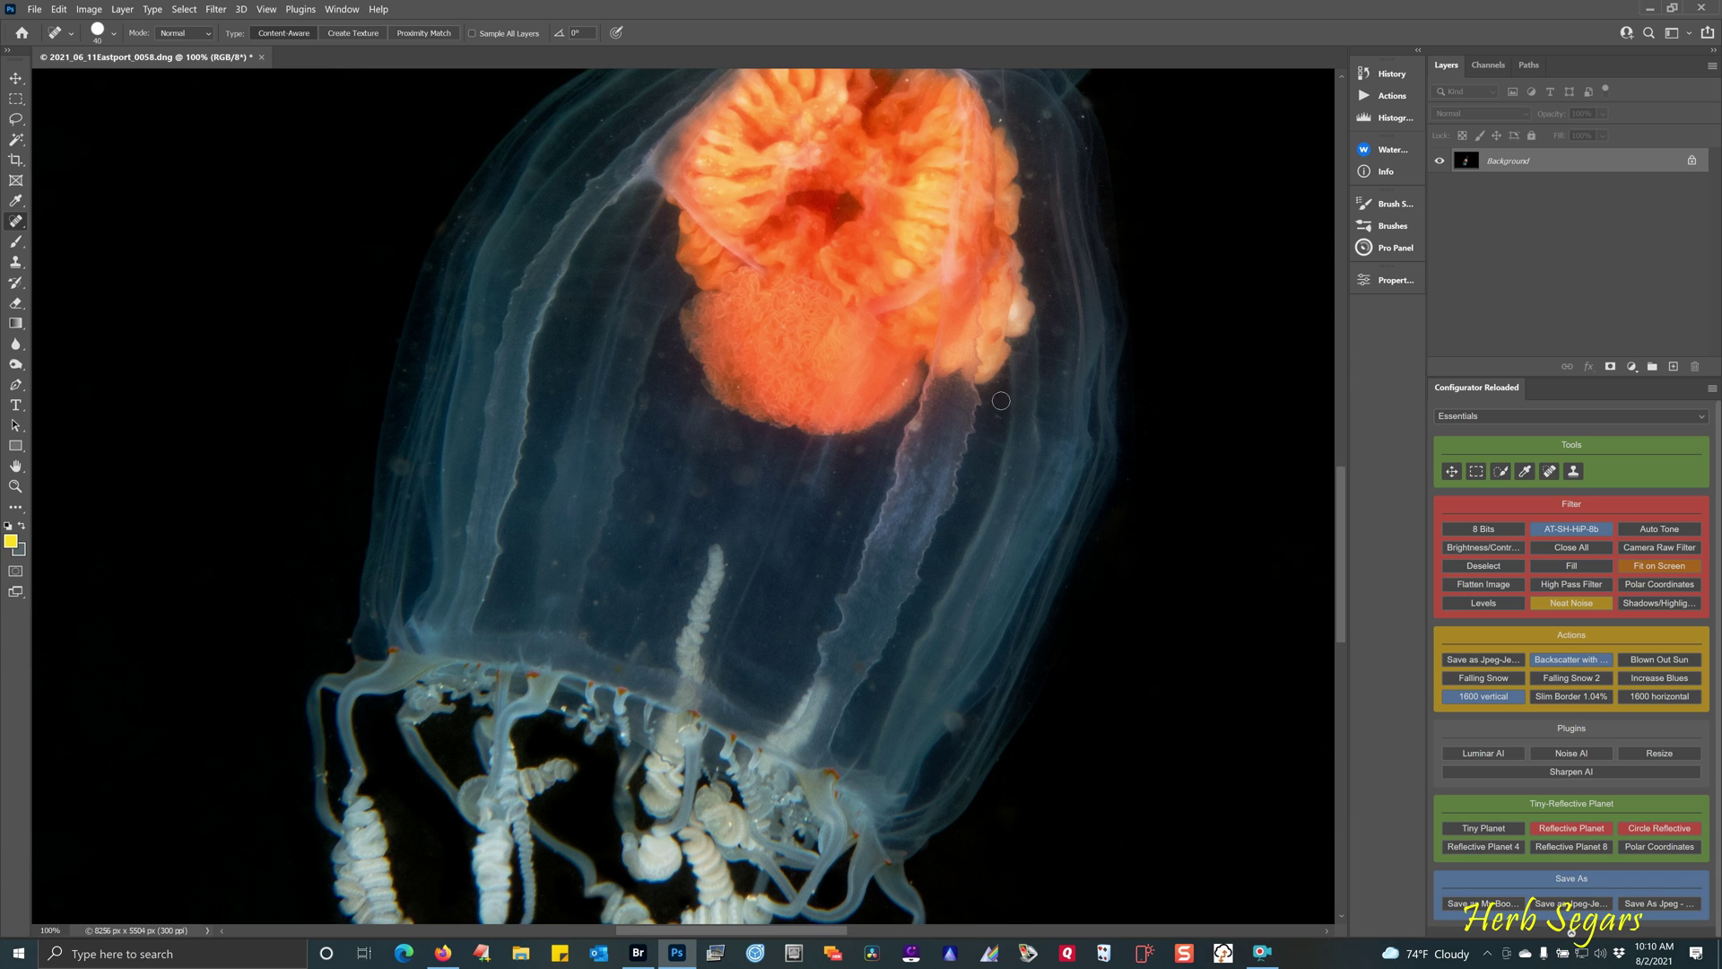
{"action": "left_click", "coordinate": [948, 726]}
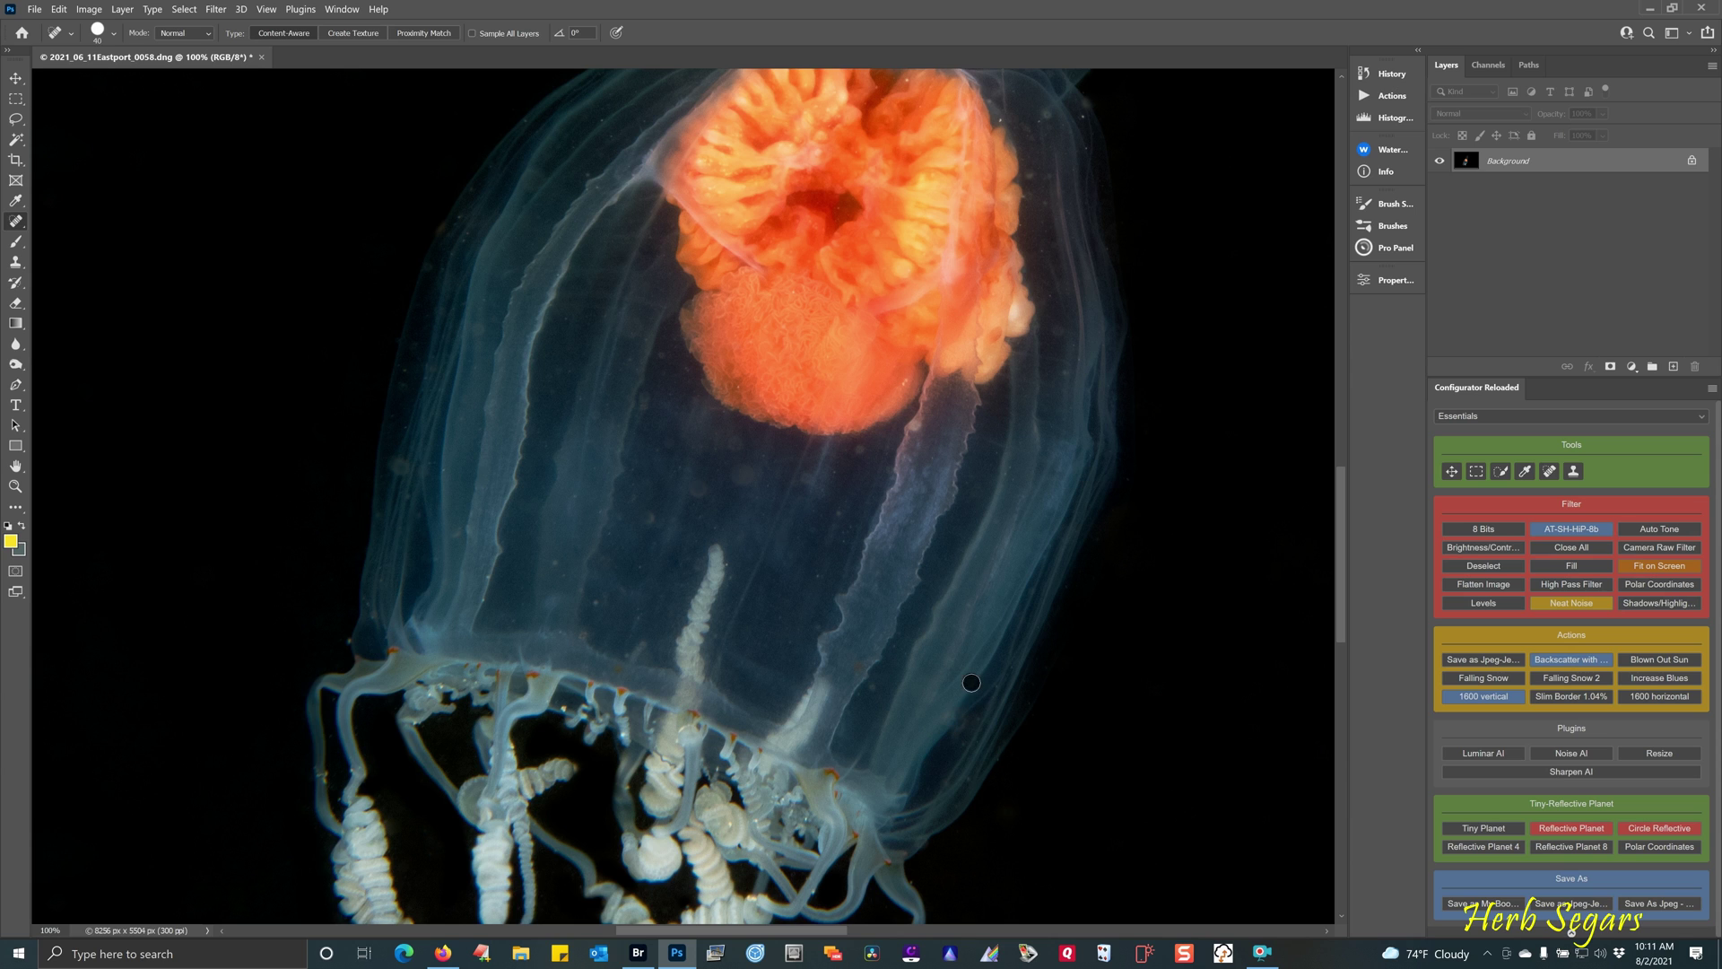
{"action": "left_click", "coordinate": [871, 686]}
{"action": "left_click", "coordinate": [600, 603]}
{"action": "left_click", "coordinate": [551, 600]}
{"action": "left_click_drag", "start_coordinate": [660, 297], "coordinate": [519, 604]}
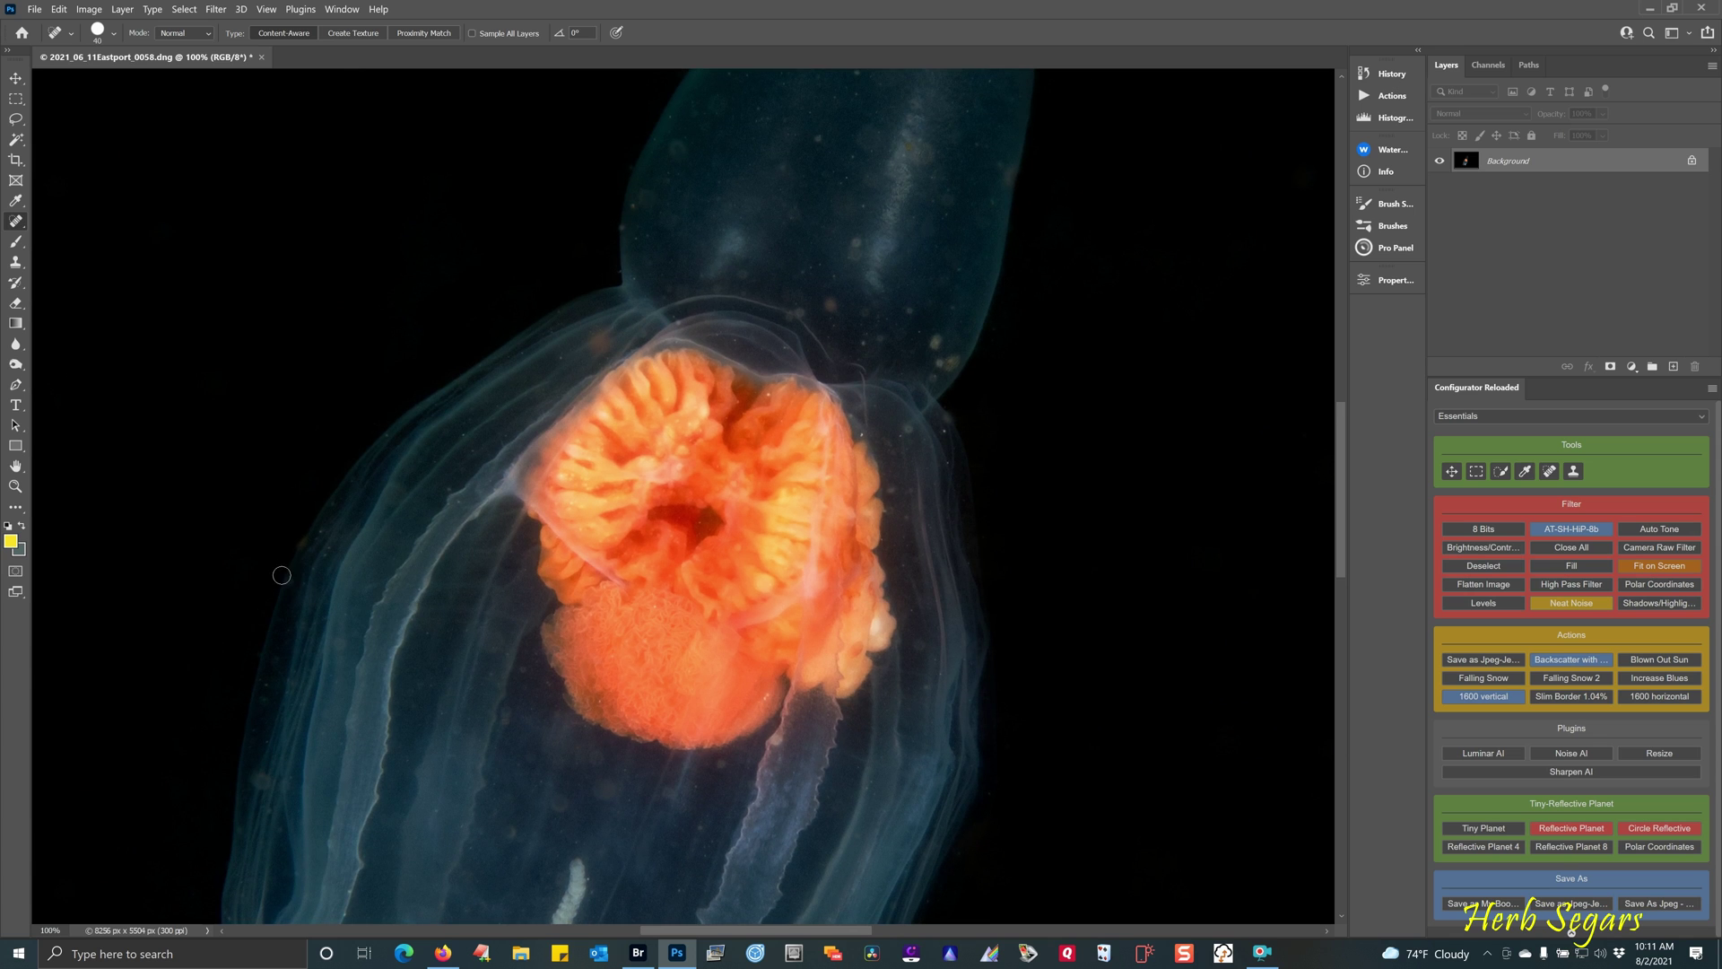
Spot-heal the eight specks around and beneath the orange mass inside the bell.
{"action": "left_click", "coordinate": [721, 763]}
{"action": "left_click", "coordinate": [605, 781]}
{"action": "left_click", "coordinate": [599, 760]}
{"action": "left_click", "coordinate": [562, 800]}
{"action": "left_click", "coordinate": [509, 718]}
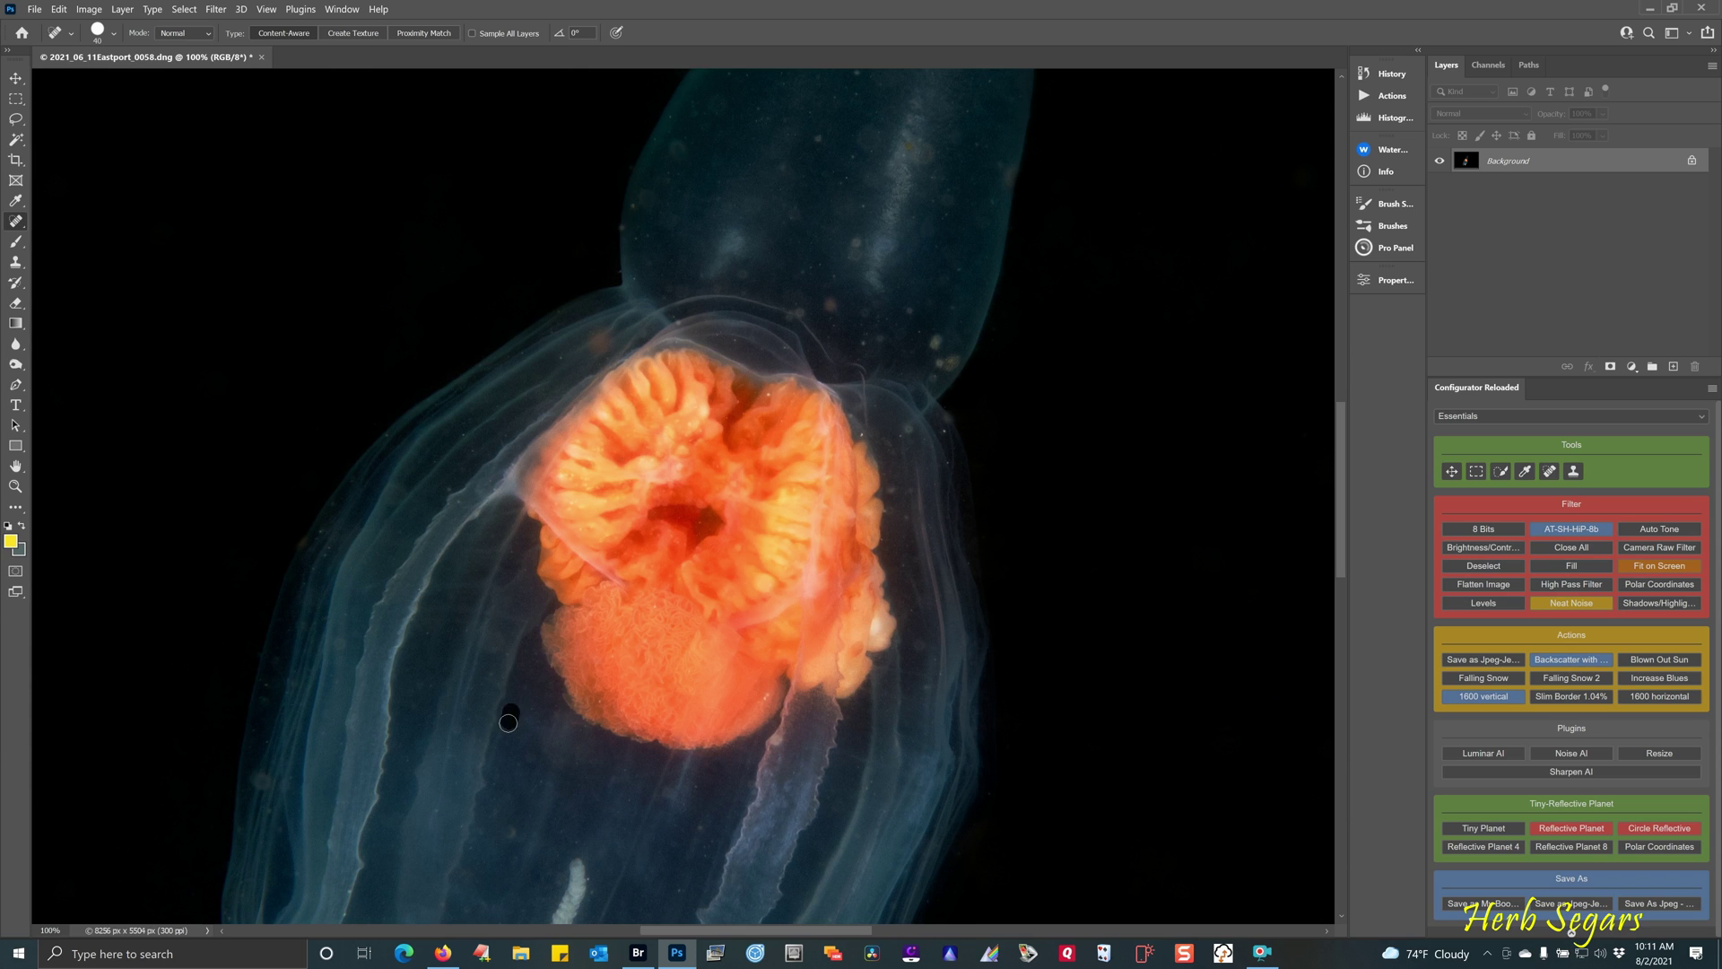
{"action": "left_click", "coordinate": [511, 830]}
{"action": "left_click", "coordinate": [860, 430]}
{"action": "left_click", "coordinate": [850, 156]}
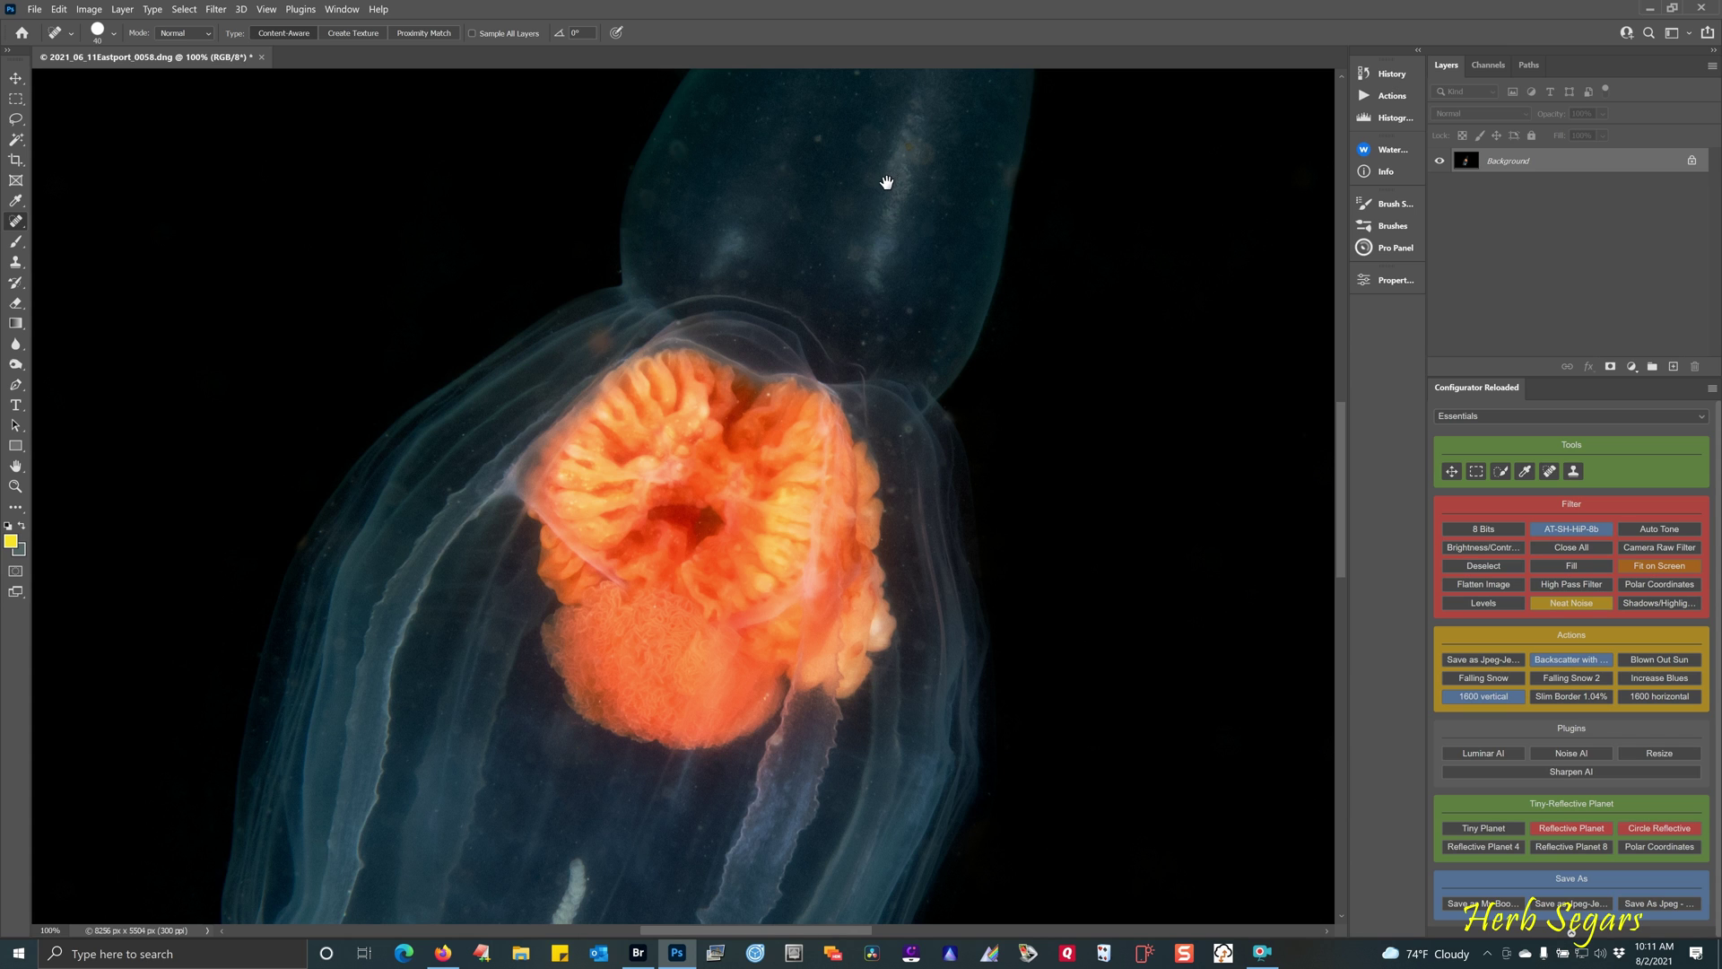
Spot-heal the specks on the pointed upper bell, then zoom out to view the whole jellyfish.
{"action": "mouse_move", "coordinate": [886, 182]}
{"action": "left_mouse_down"}
{"action": "mouse_move", "coordinate": [853, 307]}
{"action": "mouse_move", "coordinate": [787, 406]}
{"action": "left_mouse_up"}
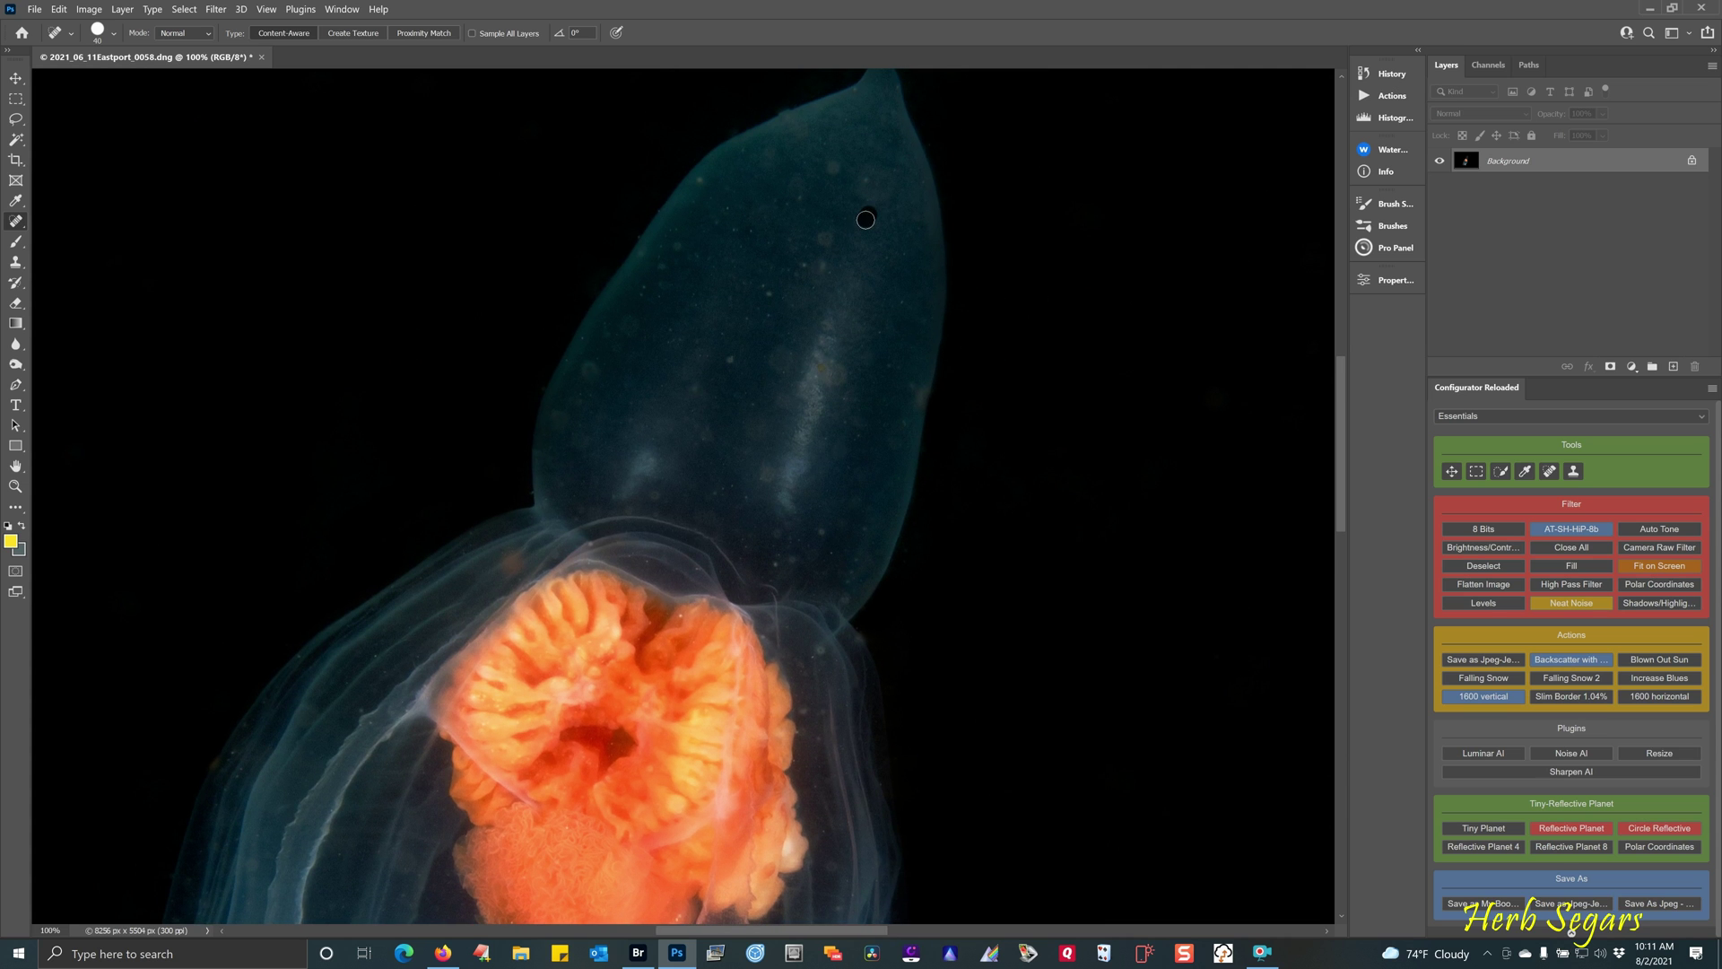
{"action": "left_click_drag", "start_coordinate": [885, 179], "coordinate": [861, 190]}
{"action": "left_click_drag", "start_coordinate": [730, 205], "coordinate": [797, 199]}
{"action": "left_click_drag", "start_coordinate": [805, 269], "coordinate": [758, 280]}
{"action": "left_click", "coordinate": [772, 470]}
{"action": "left_click", "coordinate": [645, 562]}
{"action": "scroll", "coordinate": [1187, 577], "scroll_direction": "down", "scroll_amount": 5}
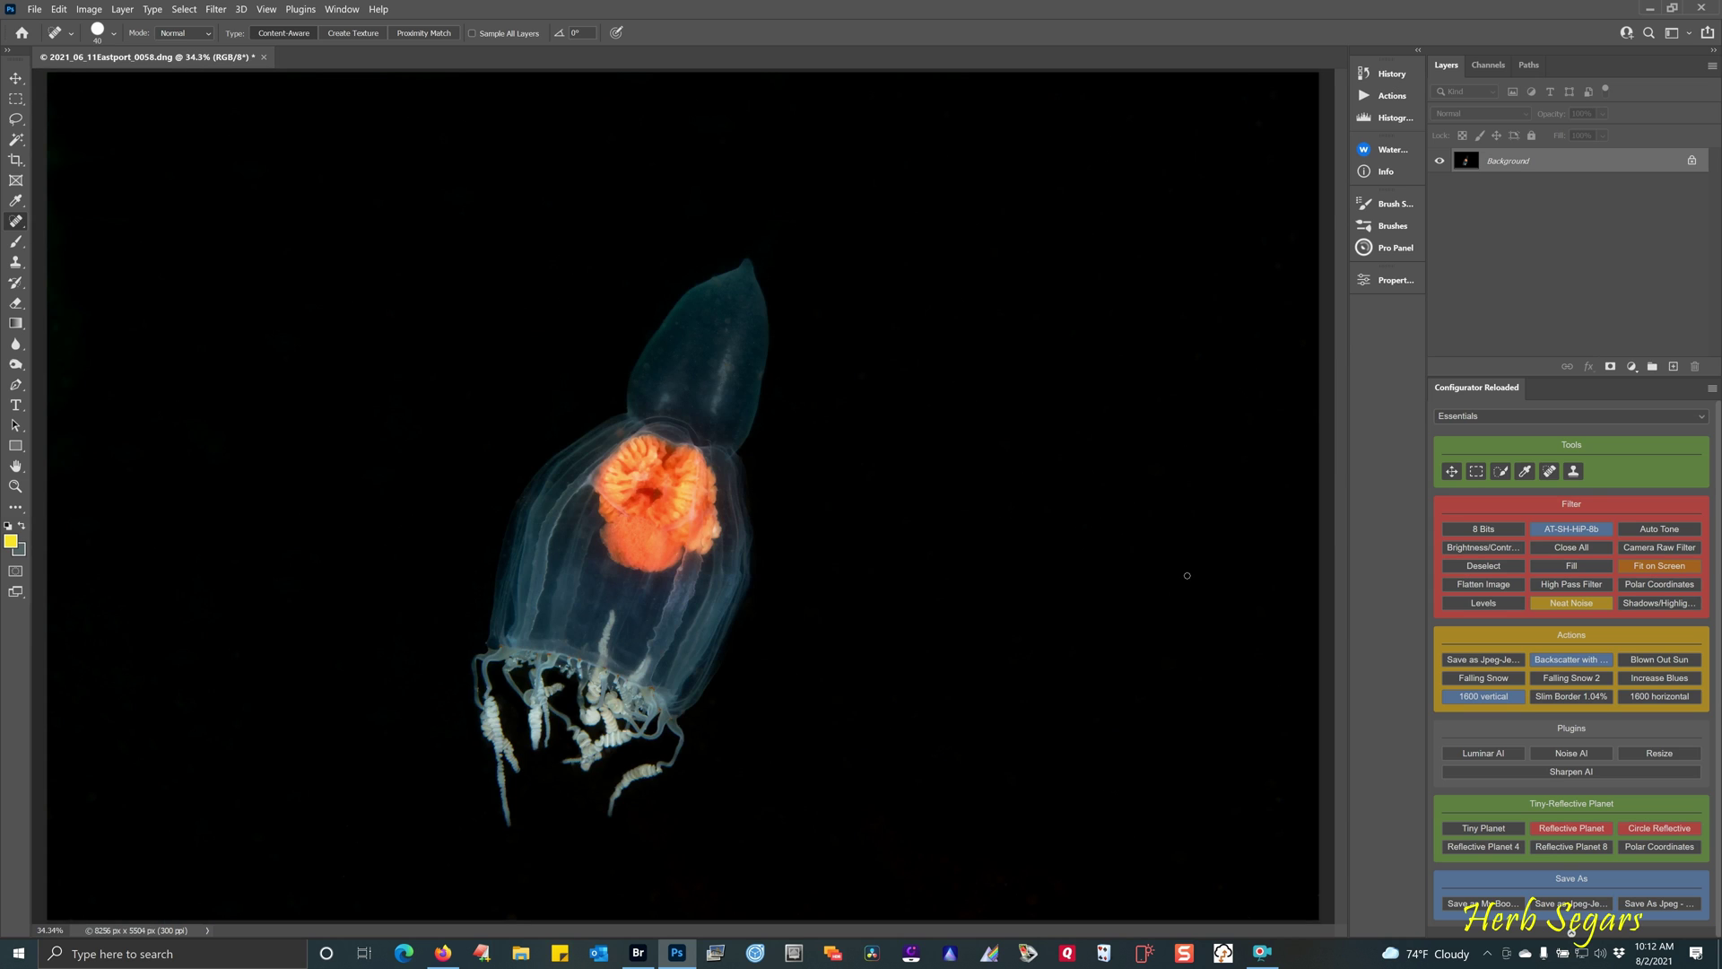
{"action": "left_click", "coordinate": [1392, 73]}
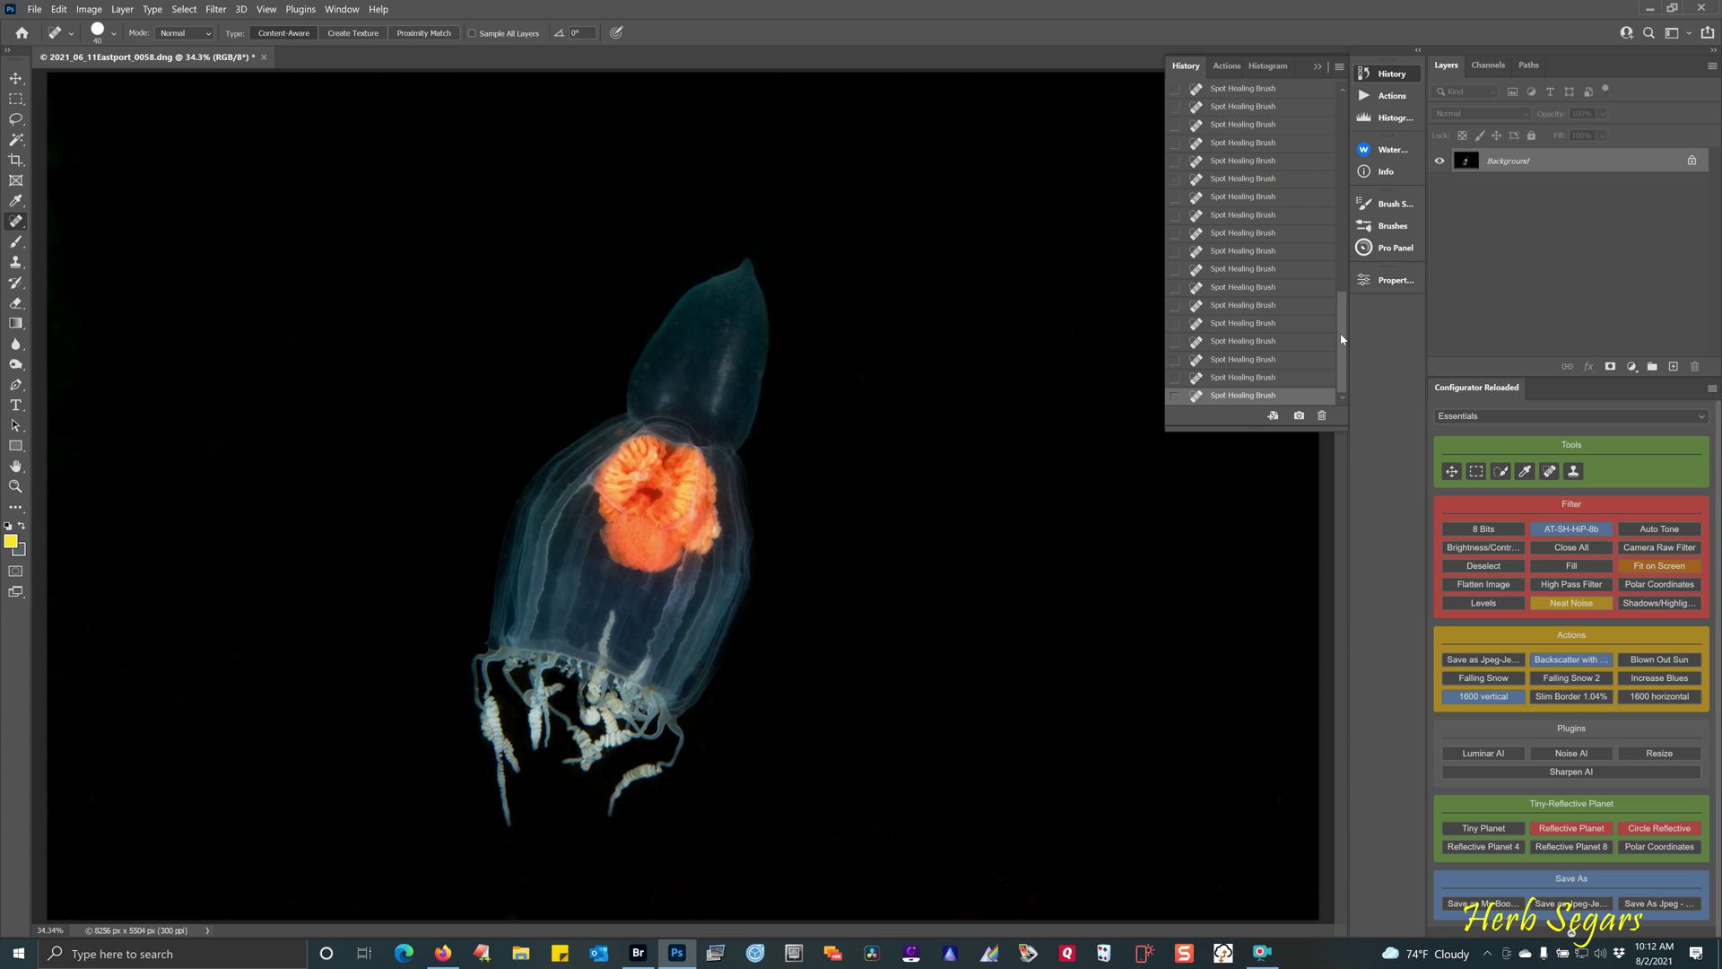
{"action": "left_click_drag", "start_coordinate": [1343, 338], "coordinate": [1336, 100]}
{"action": "left_click", "coordinate": [1271, 94]}
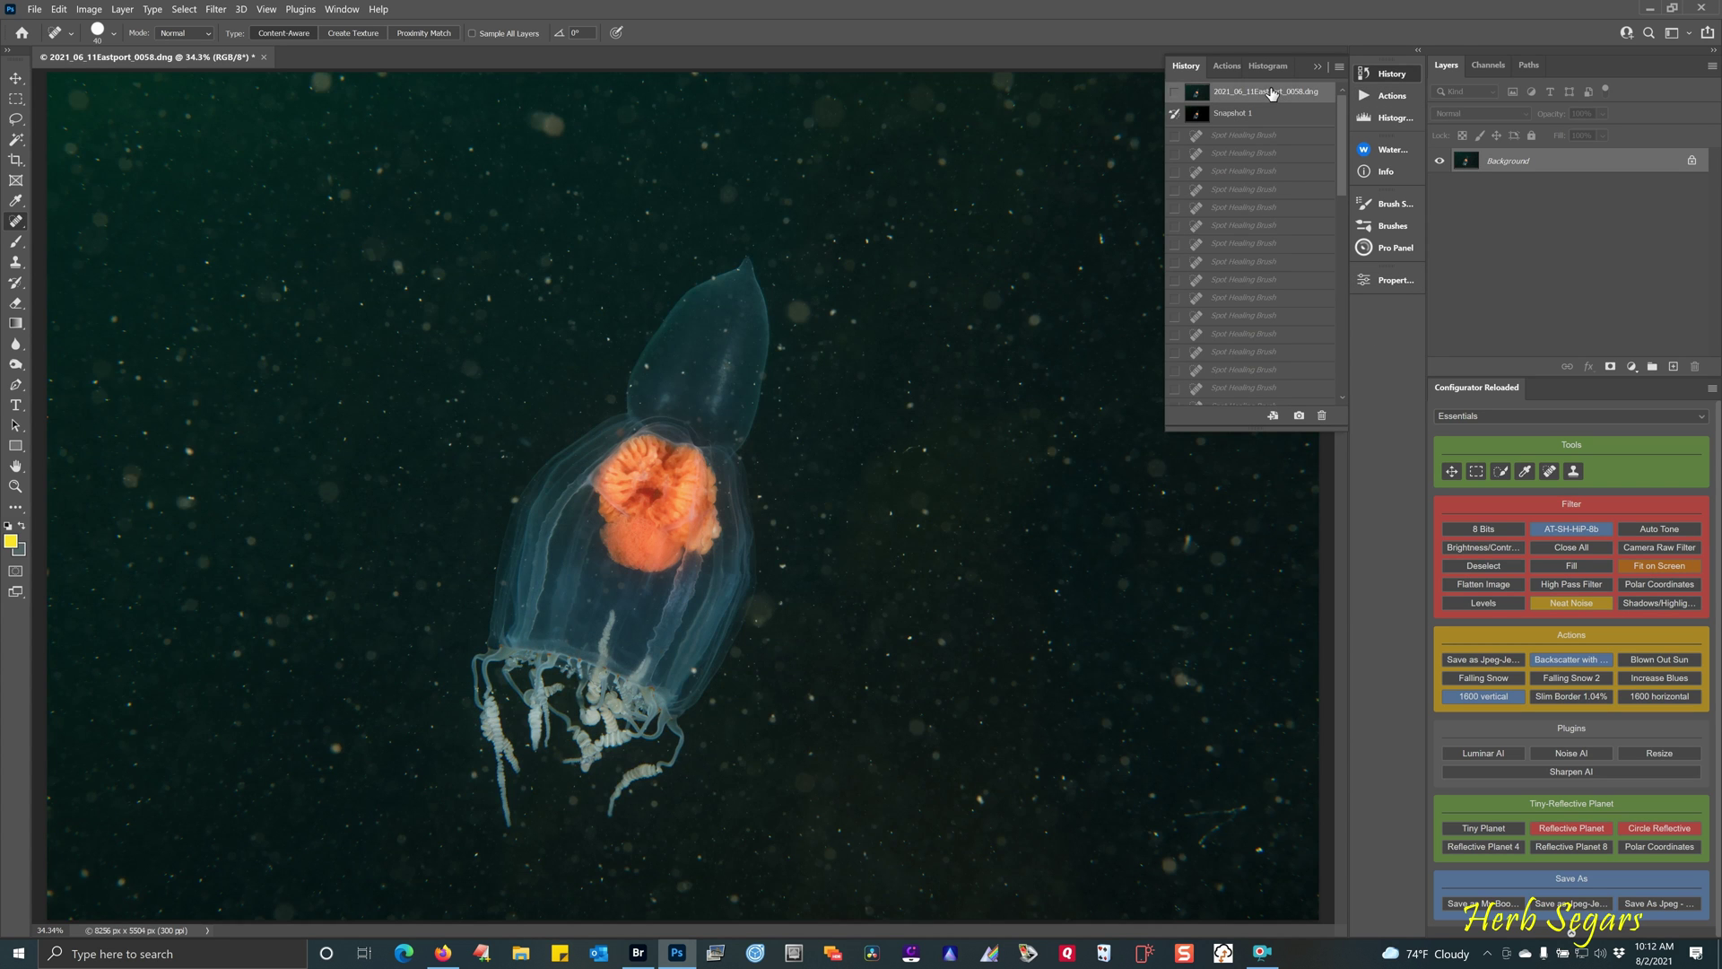
{"action": "left_click_drag", "start_coordinate": [1342, 175], "coordinate": [1338, 404]}
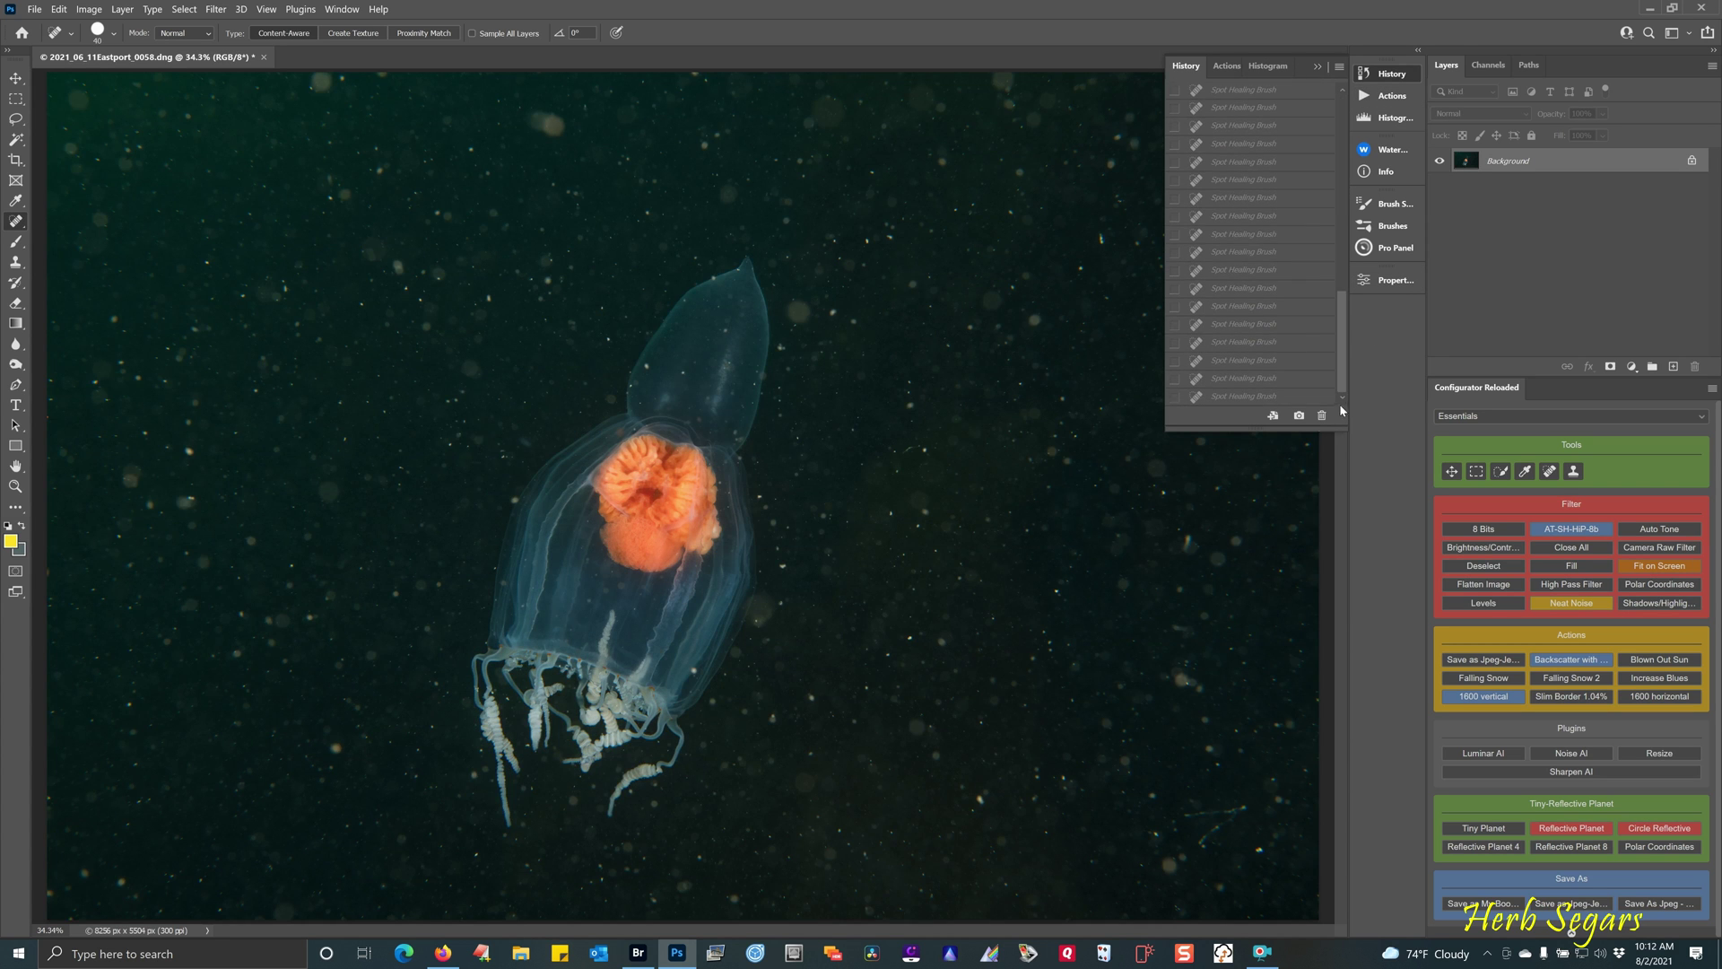
{"action": "left_click", "coordinate": [1242, 395]}
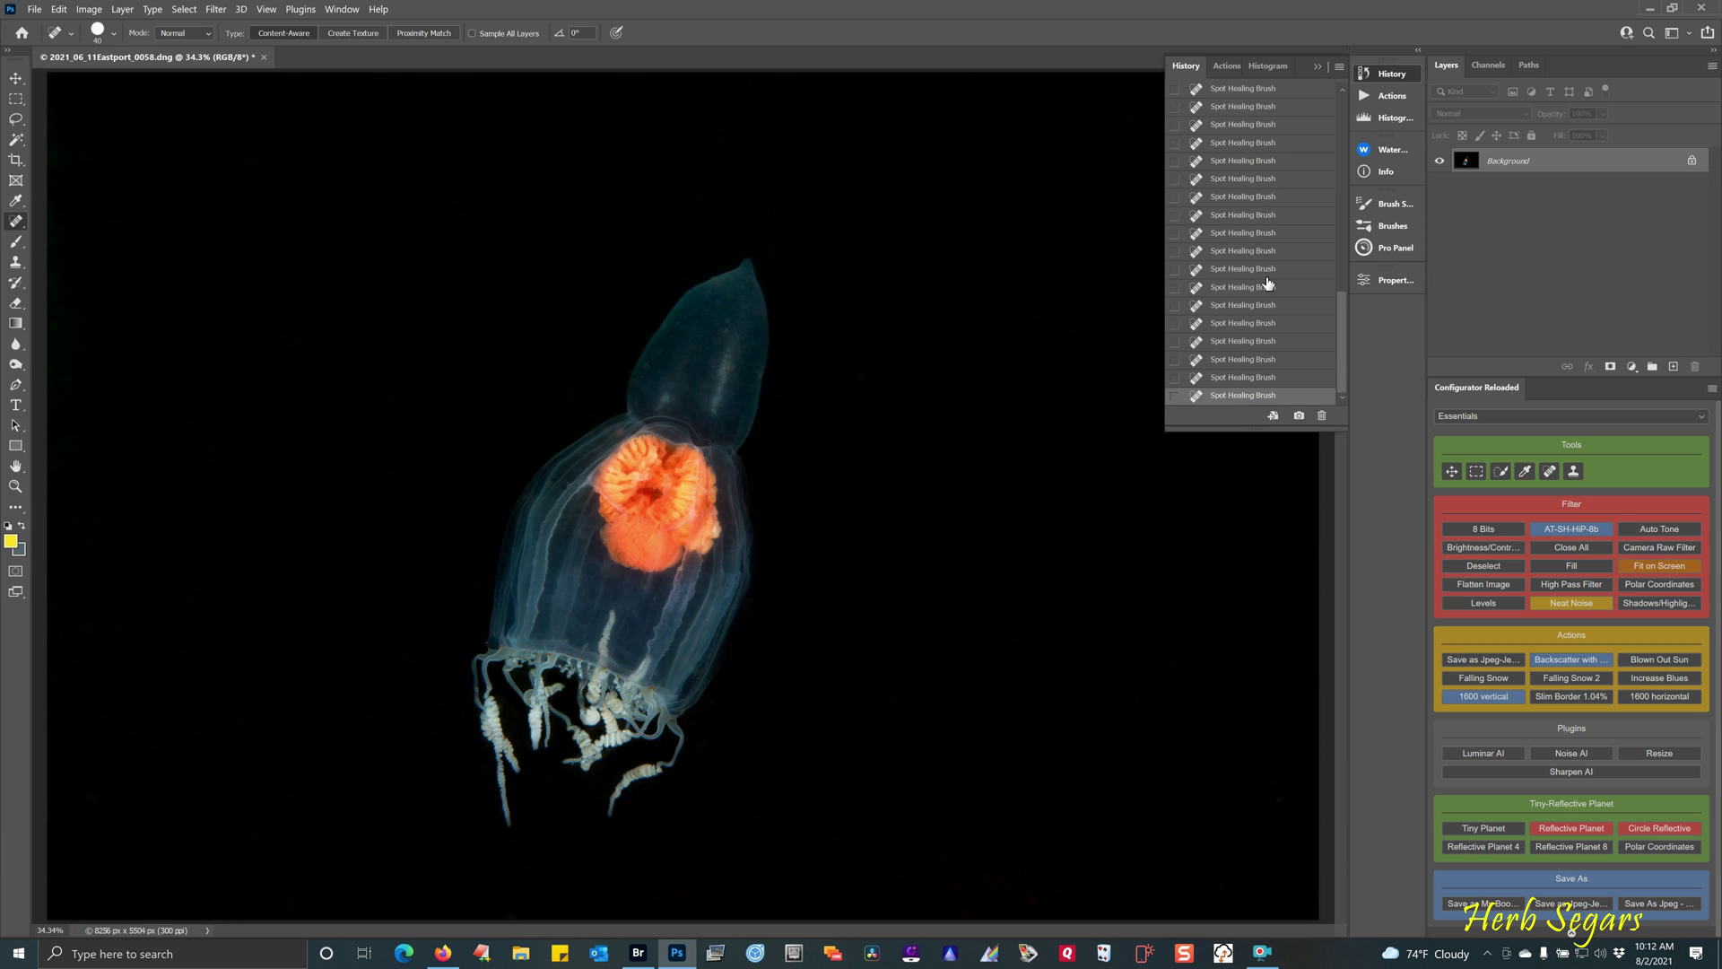
{"action": "left_click", "coordinate": [1386, 74]}
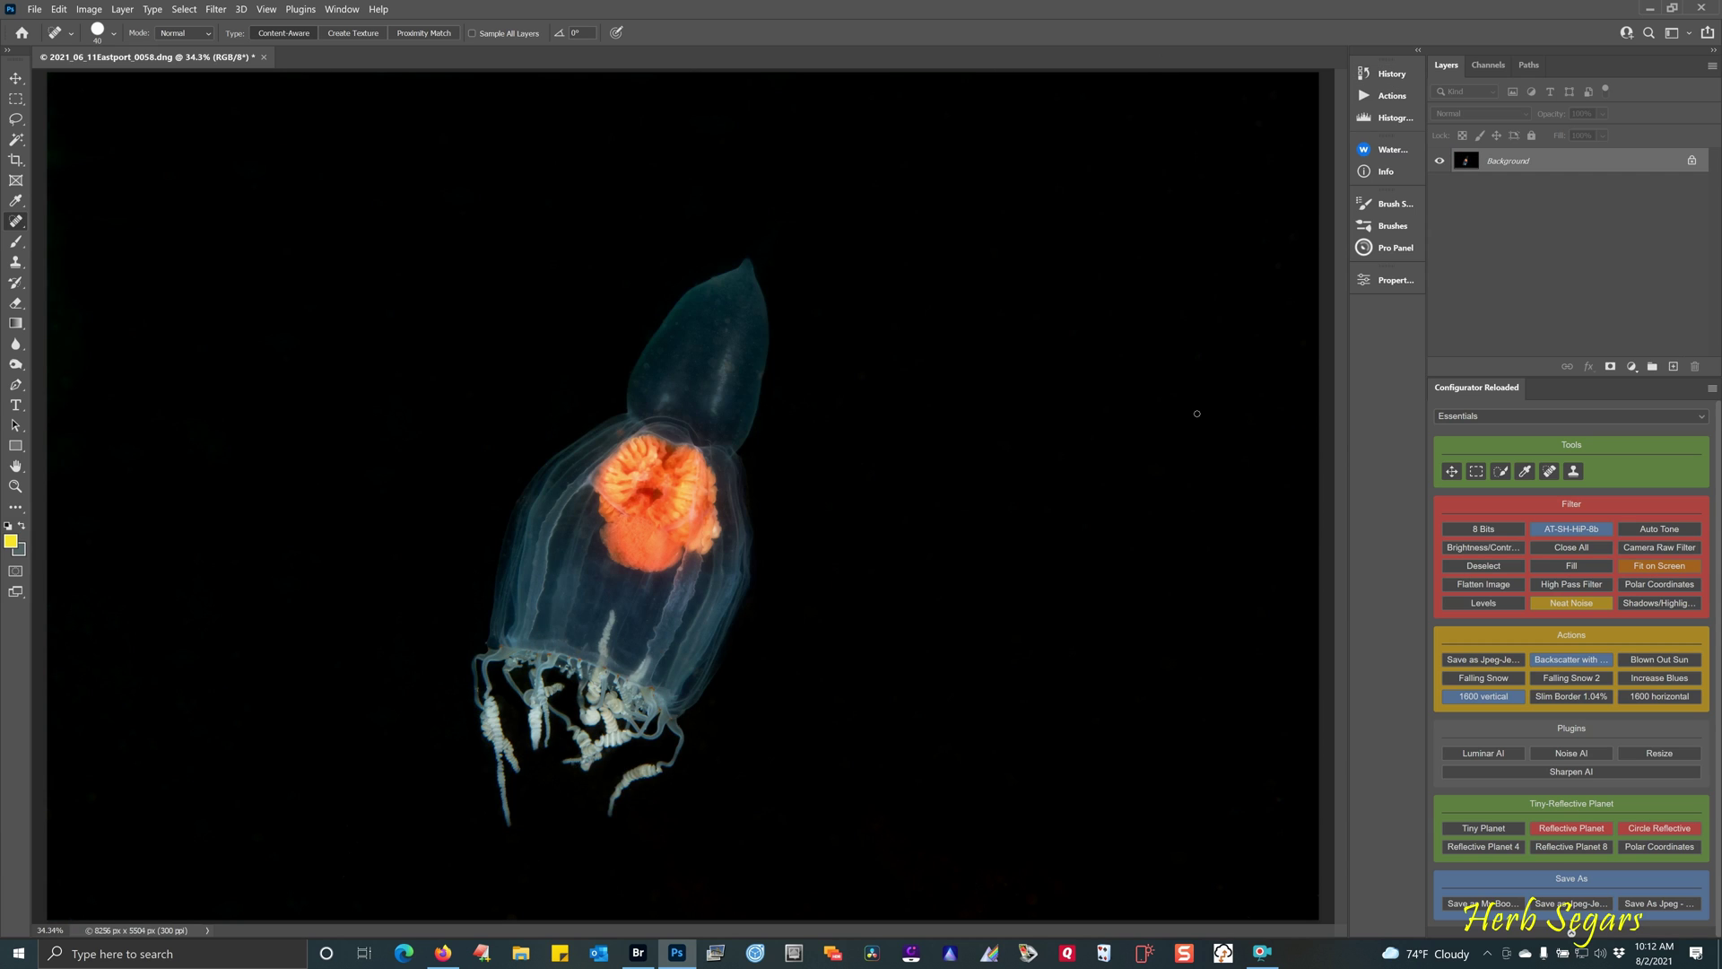
Sharpen the jellyfish in Sharpen AI as Too Soft / Very Blurry (Remove Blur 100, Suppress Noise 14), checking before/after.
{"action": "left_click", "coordinate": [1577, 773]}
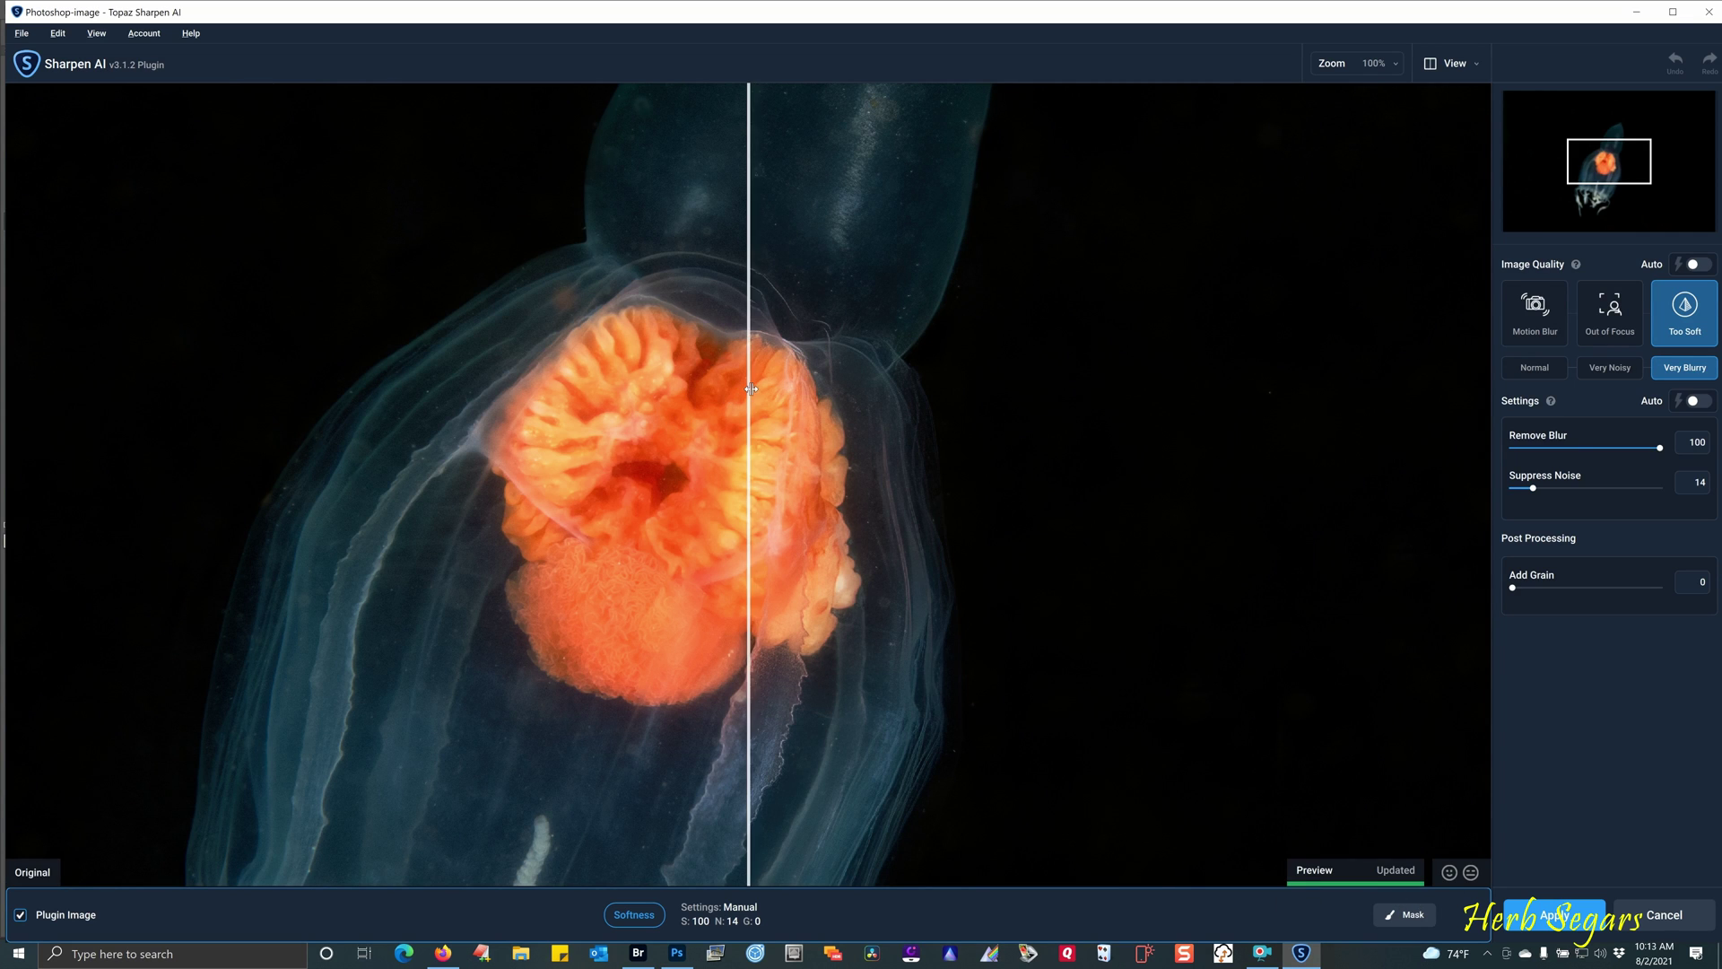
{"action": "left_click_drag", "start_coordinate": [749, 395], "coordinate": [371, 359]}
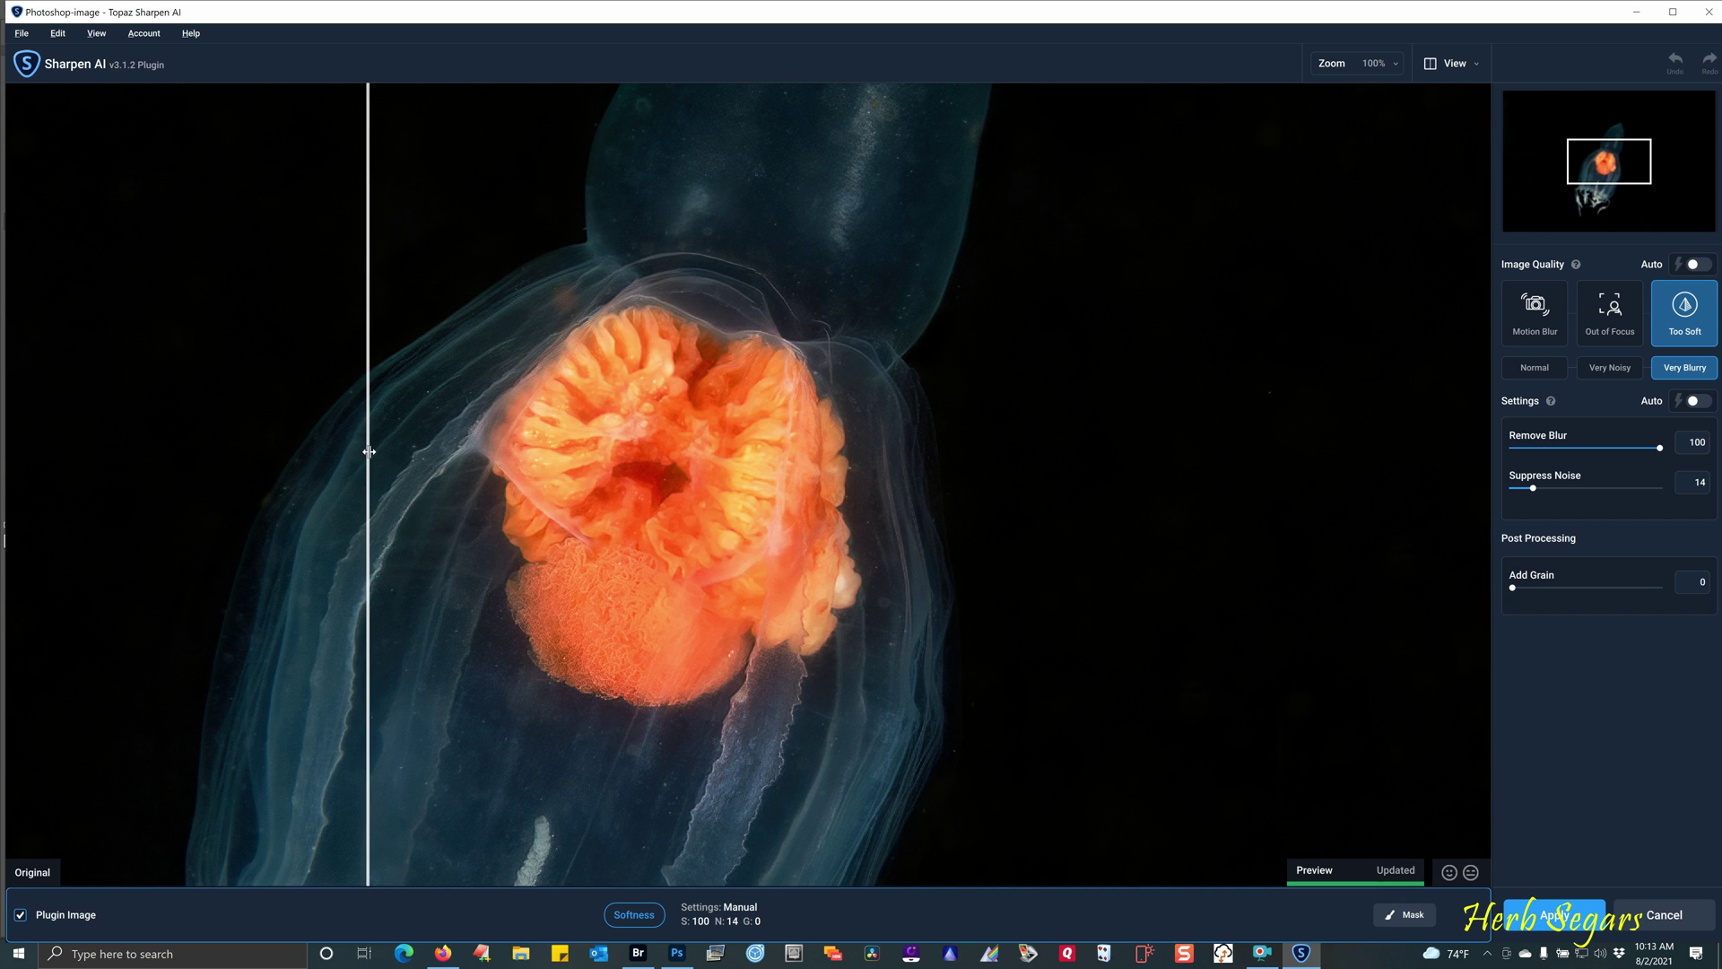
{"action": "left_click_drag", "start_coordinate": [367, 451], "coordinate": [617, 464]}
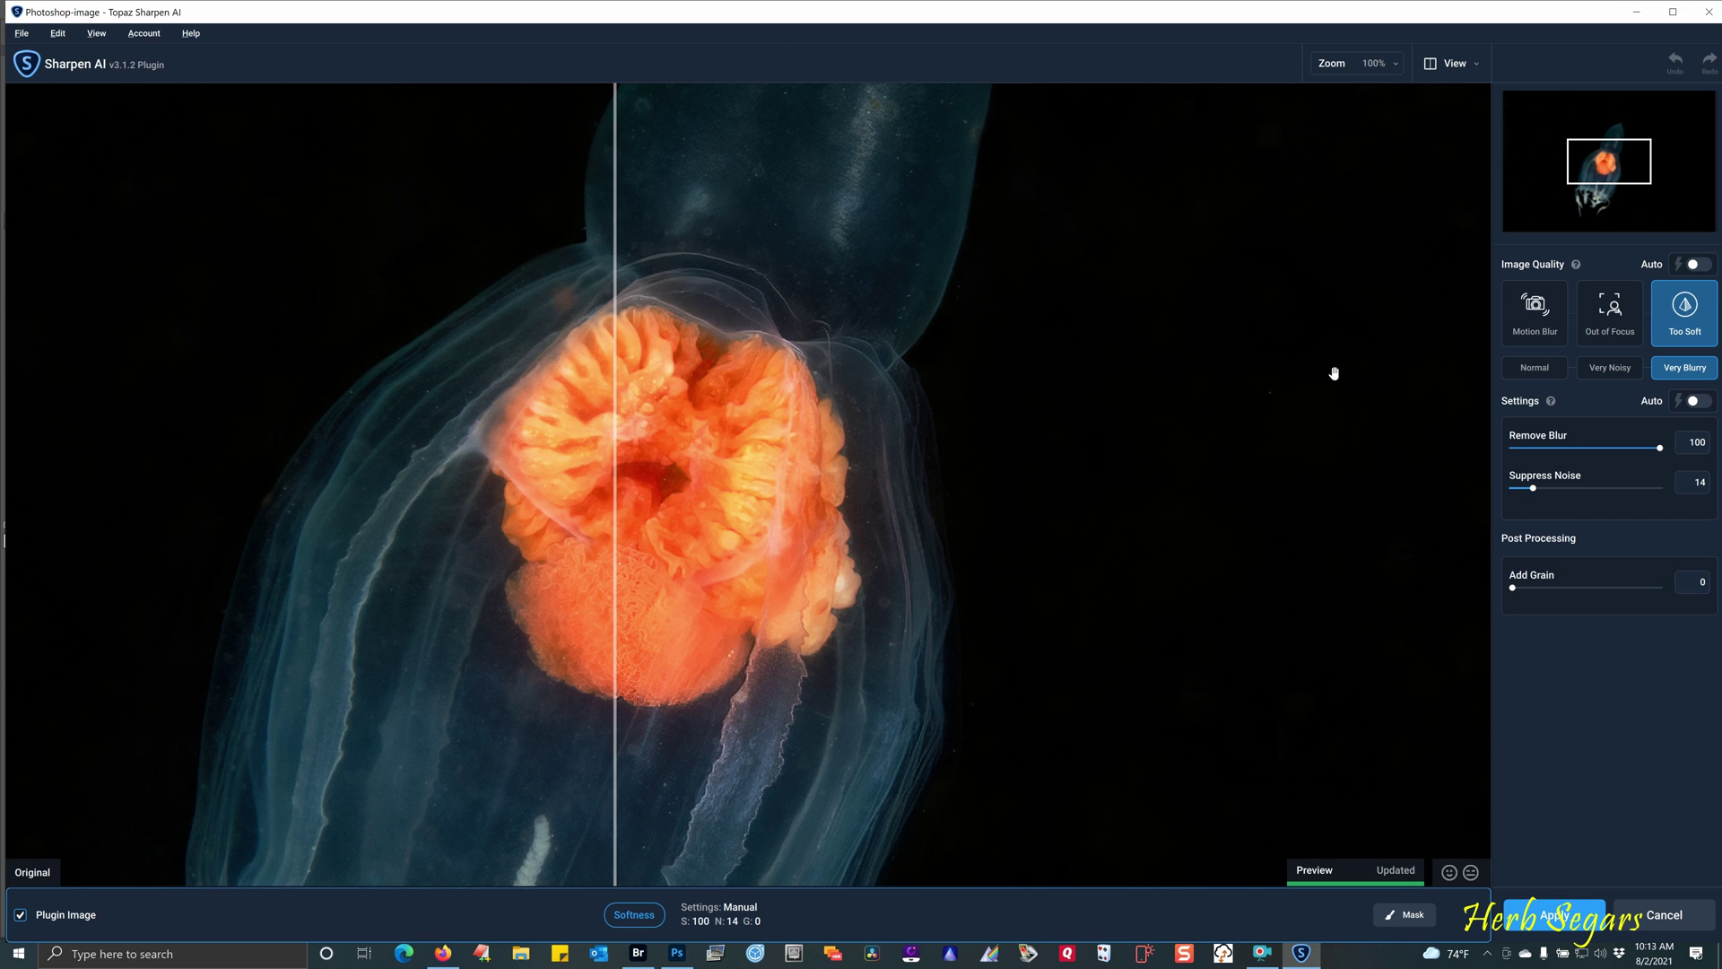
{"action": "left_click", "coordinate": [1554, 922]}
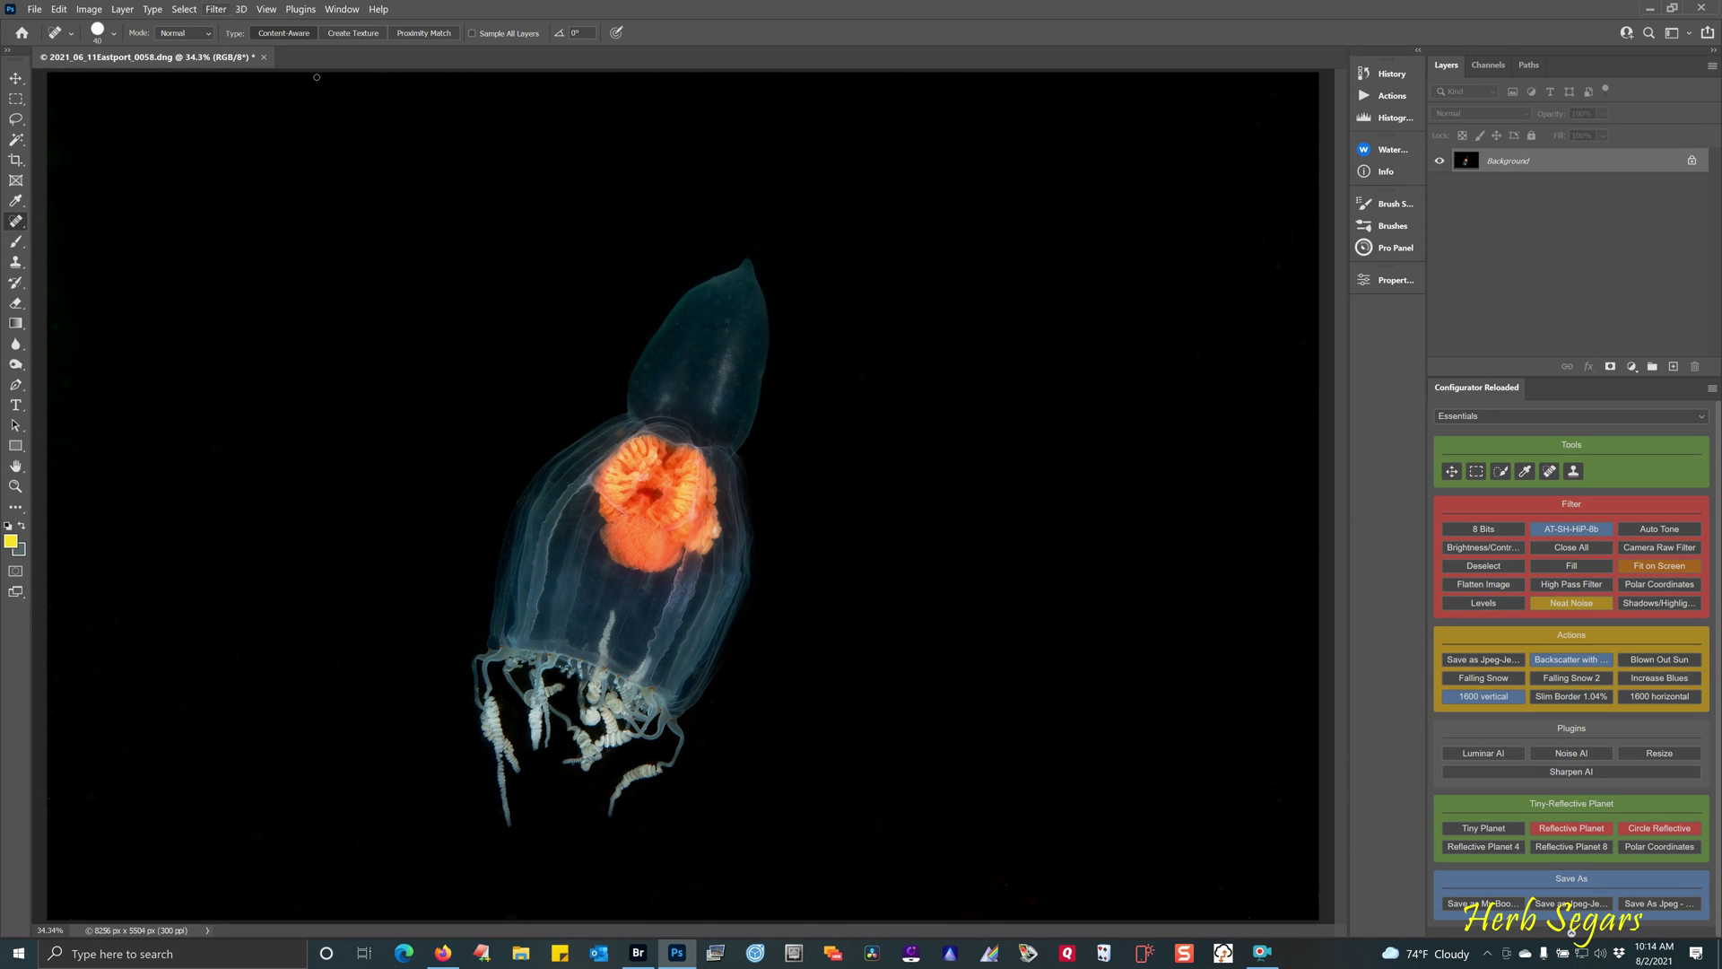
{"action": "left_click", "coordinate": [16, 159]}
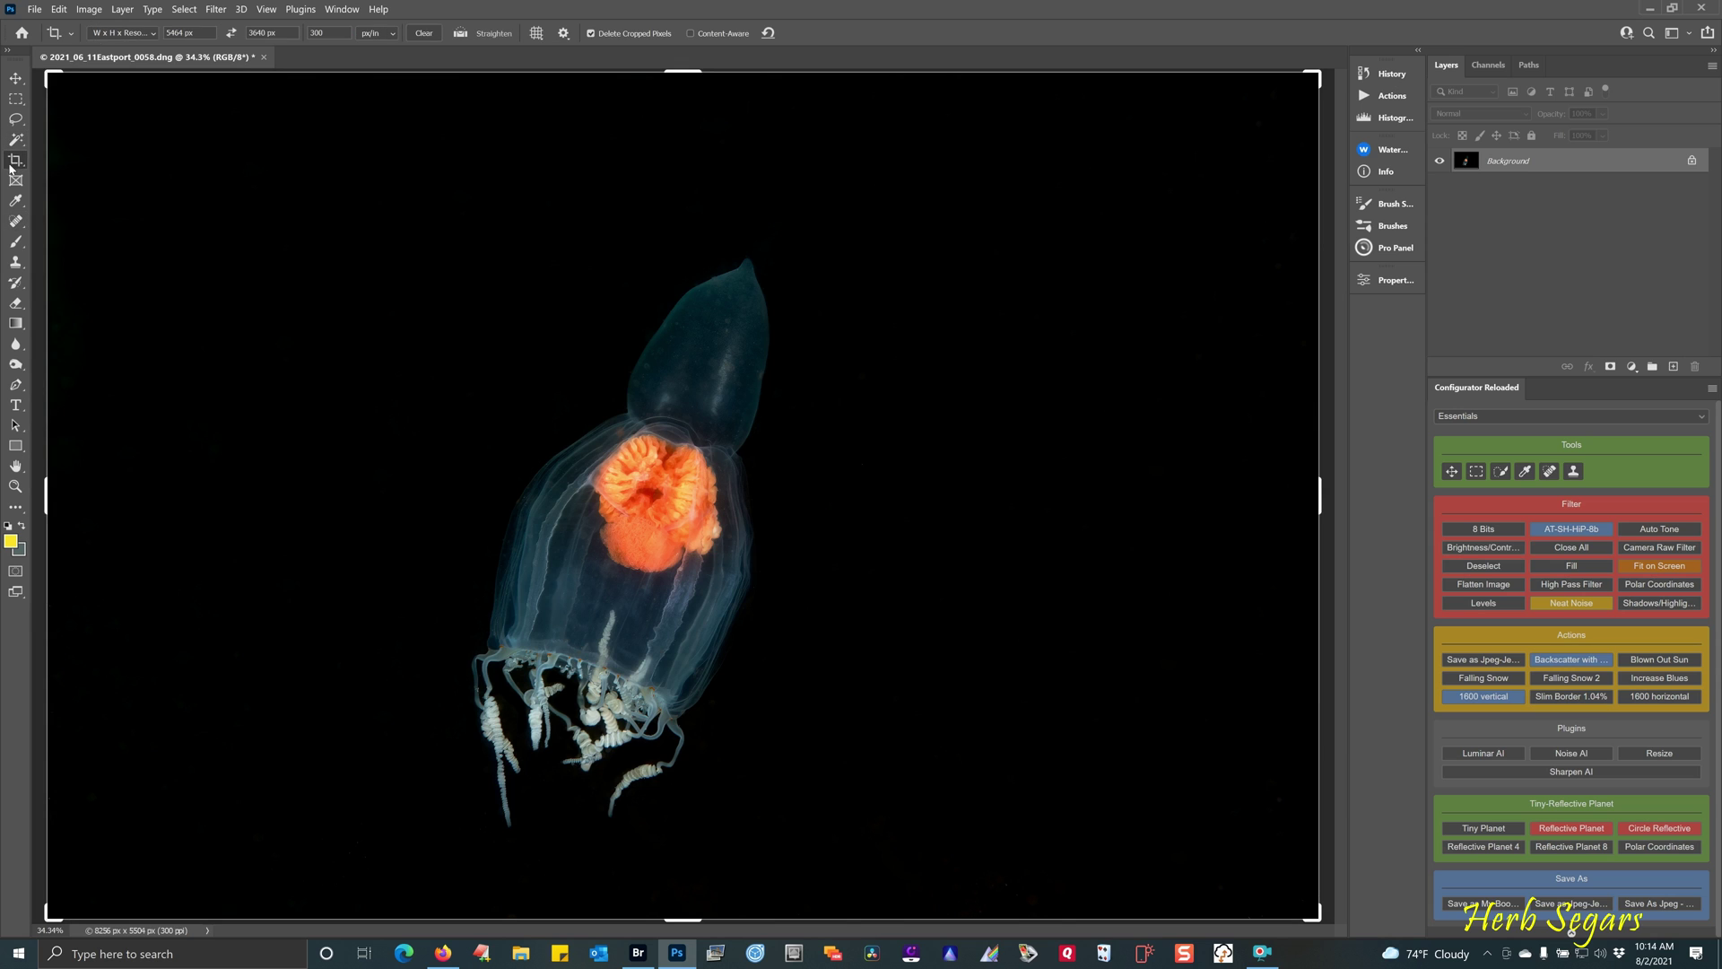
{"action": "left_click", "coordinate": [231, 33]}
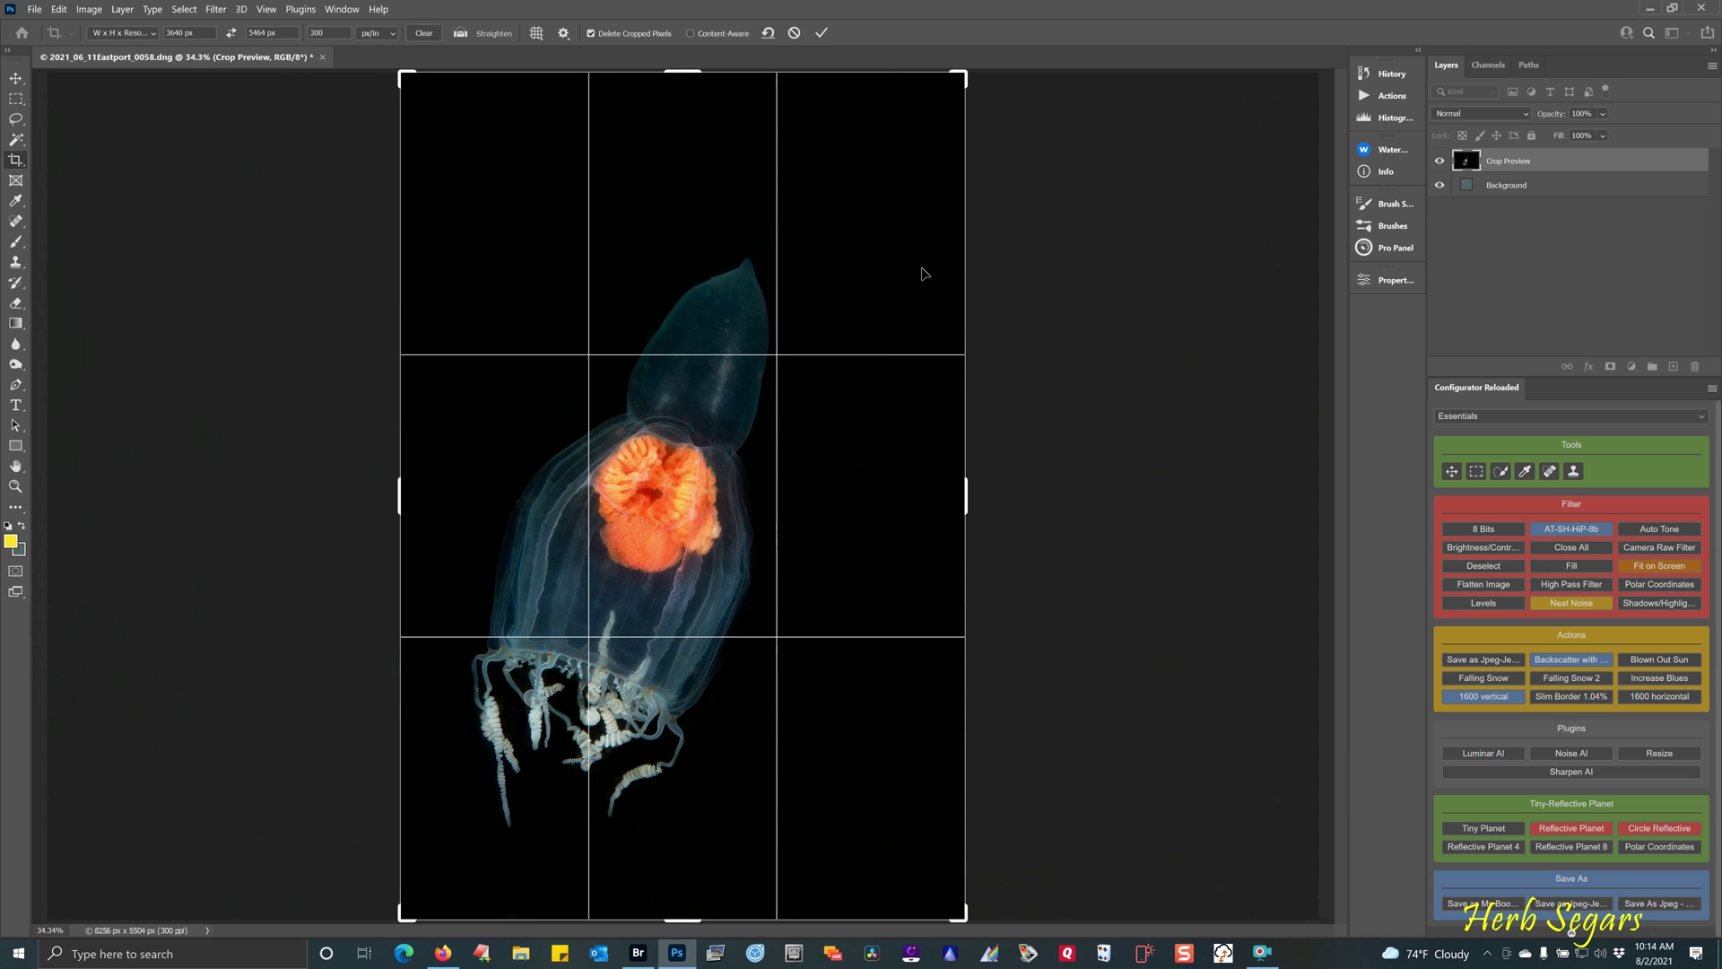
{"action": "left_click_drag", "start_coordinate": [966, 73], "coordinate": [893, 126]}
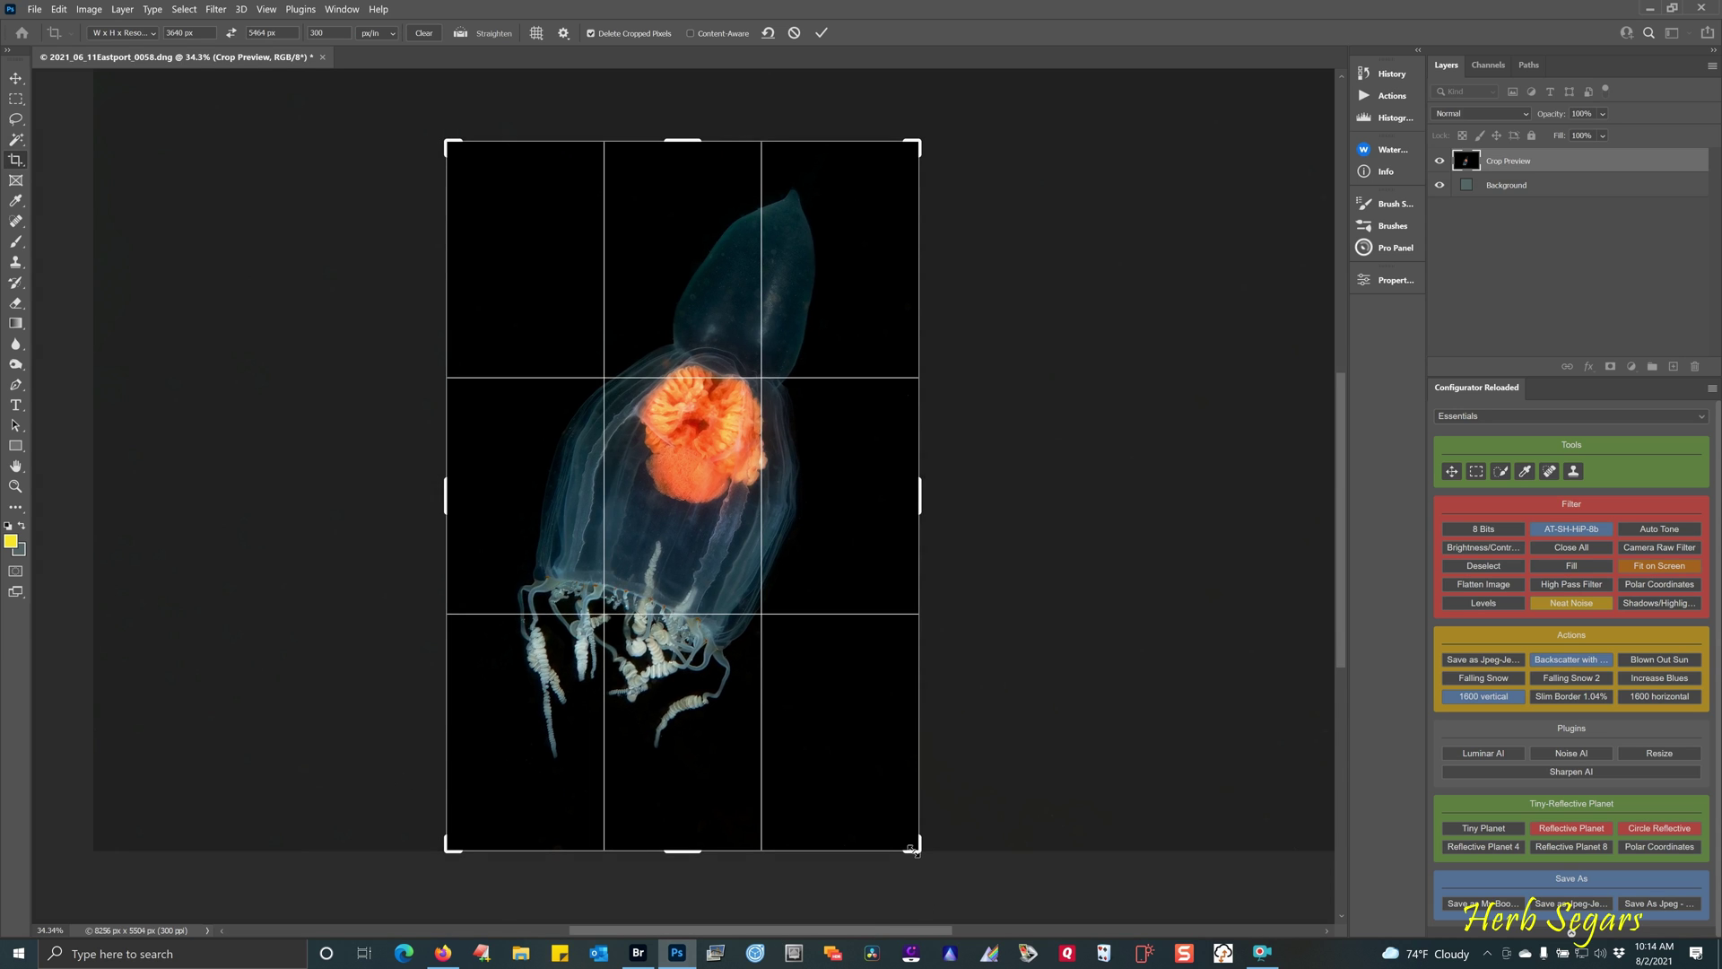
{"action": "left_click_drag", "start_coordinate": [913, 845], "coordinate": [890, 841]}
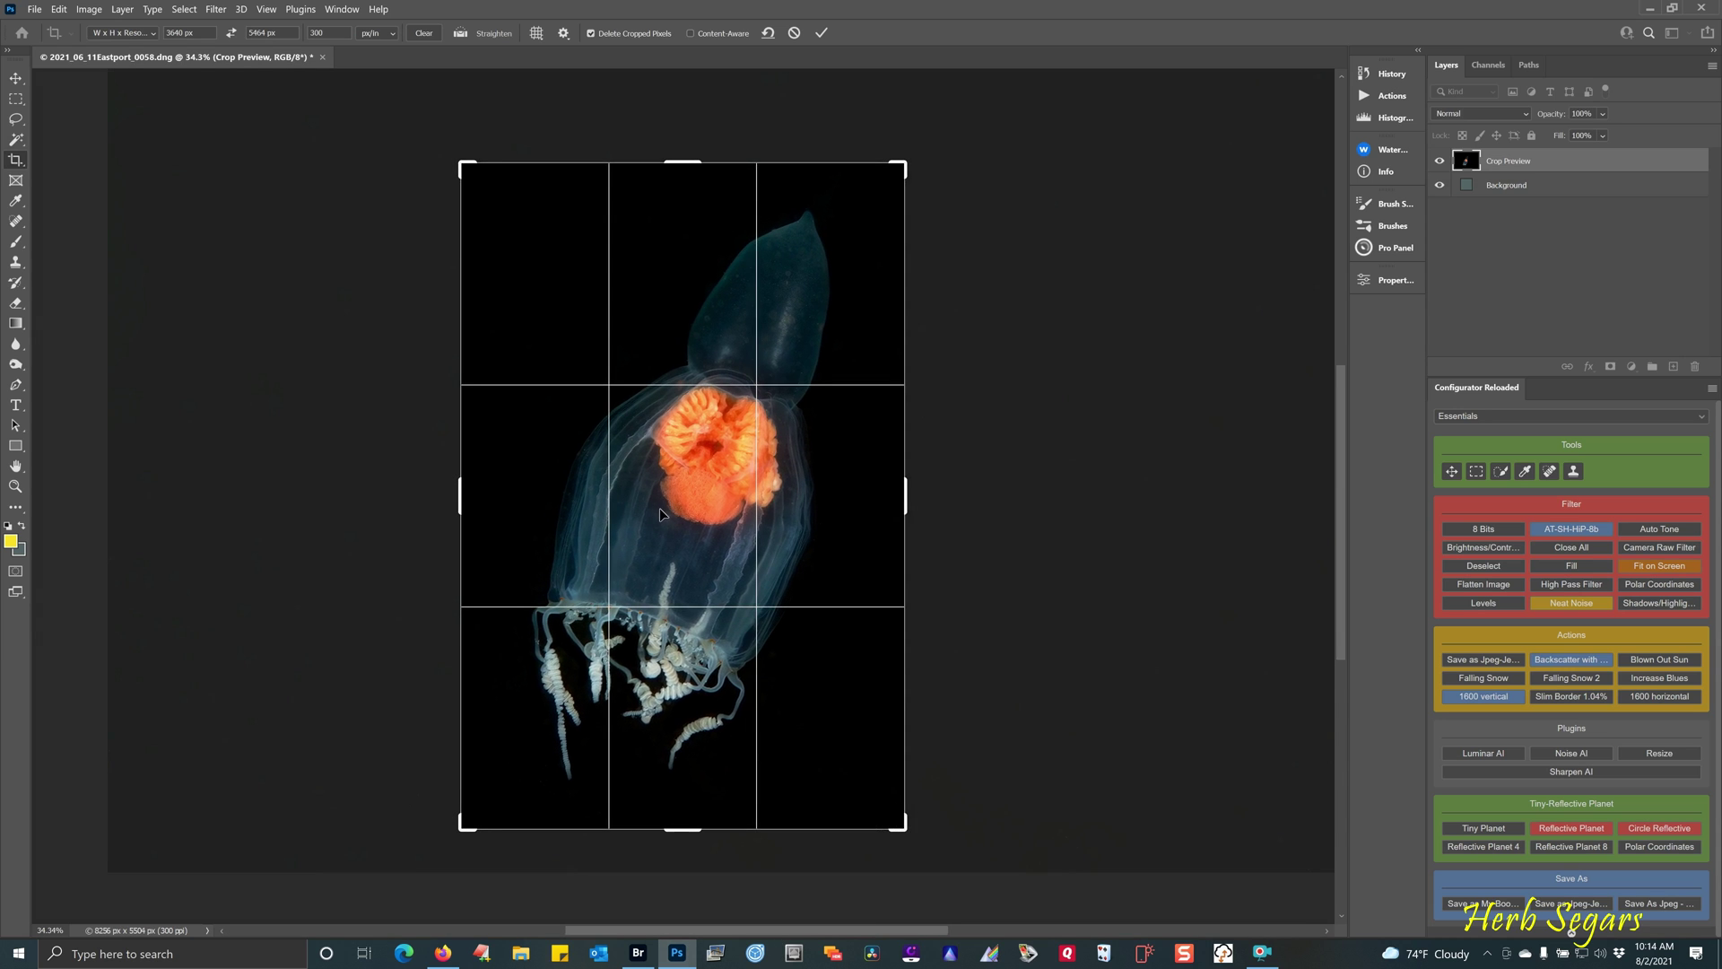
{"action": "left_click_drag", "start_coordinate": [646, 493], "coordinate": [662, 520]}
{"action": "key", "text": "Return"}
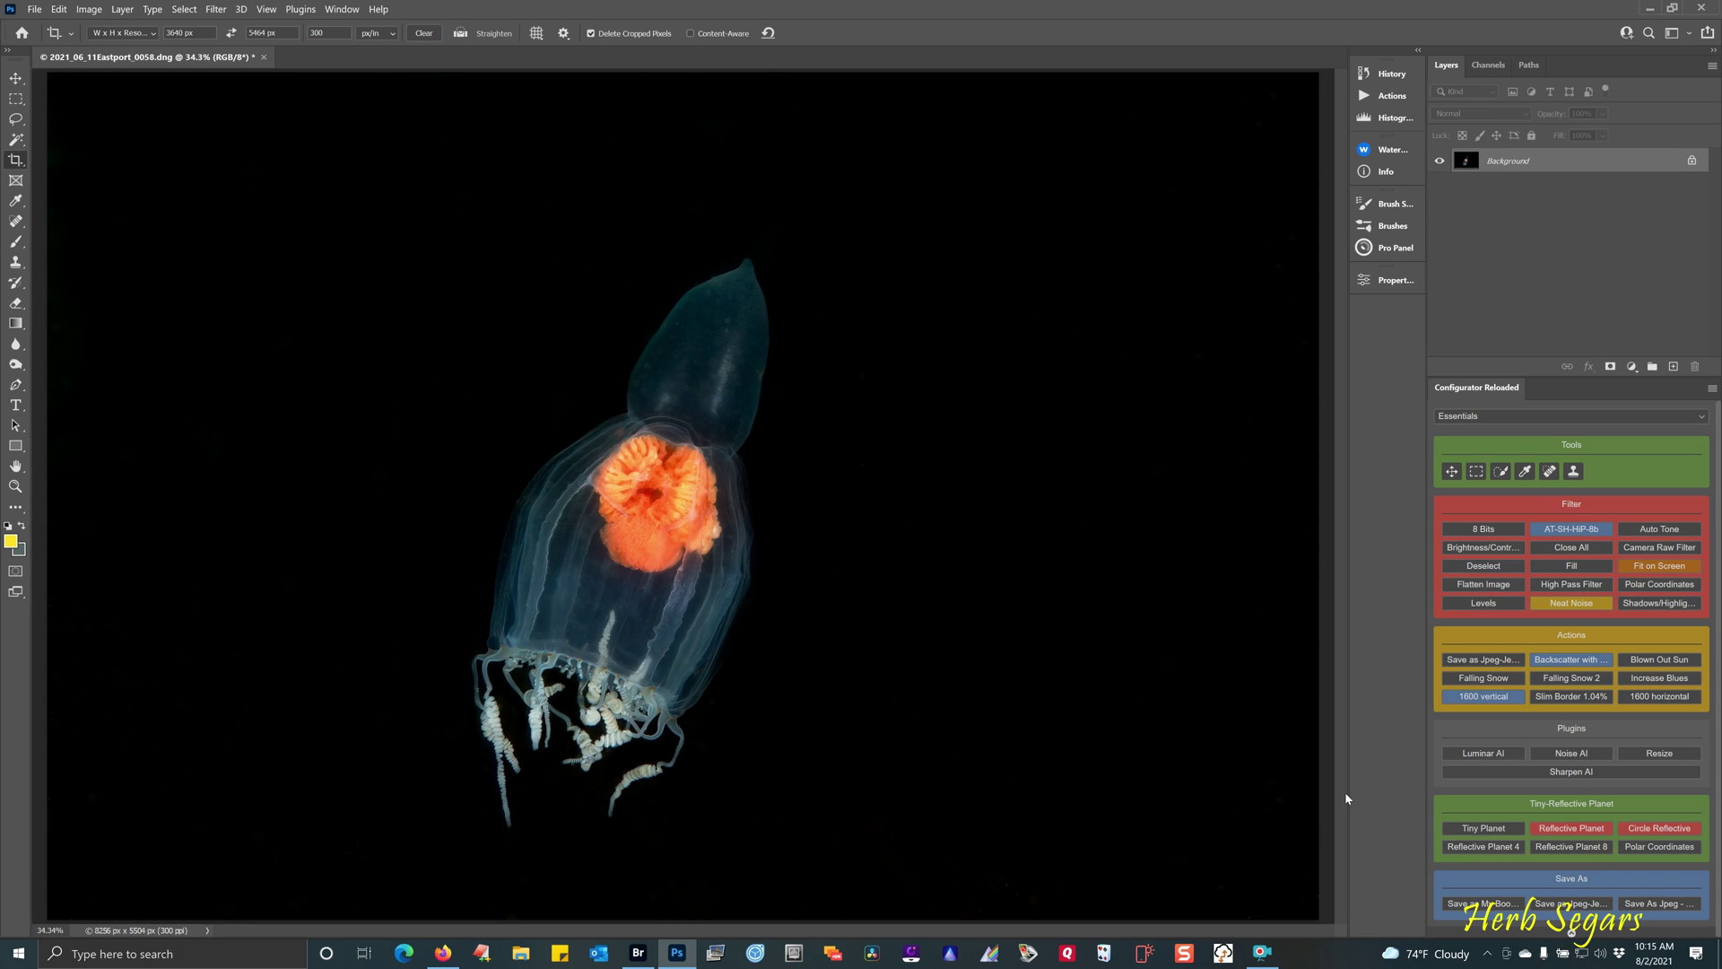
Crop the photo to a 5464 × 3640 px landscape frame around the jellyfish and fit it on screen.
{"action": "left_click", "coordinate": [476, 108]}
{"action": "left_click", "coordinate": [231, 33]}
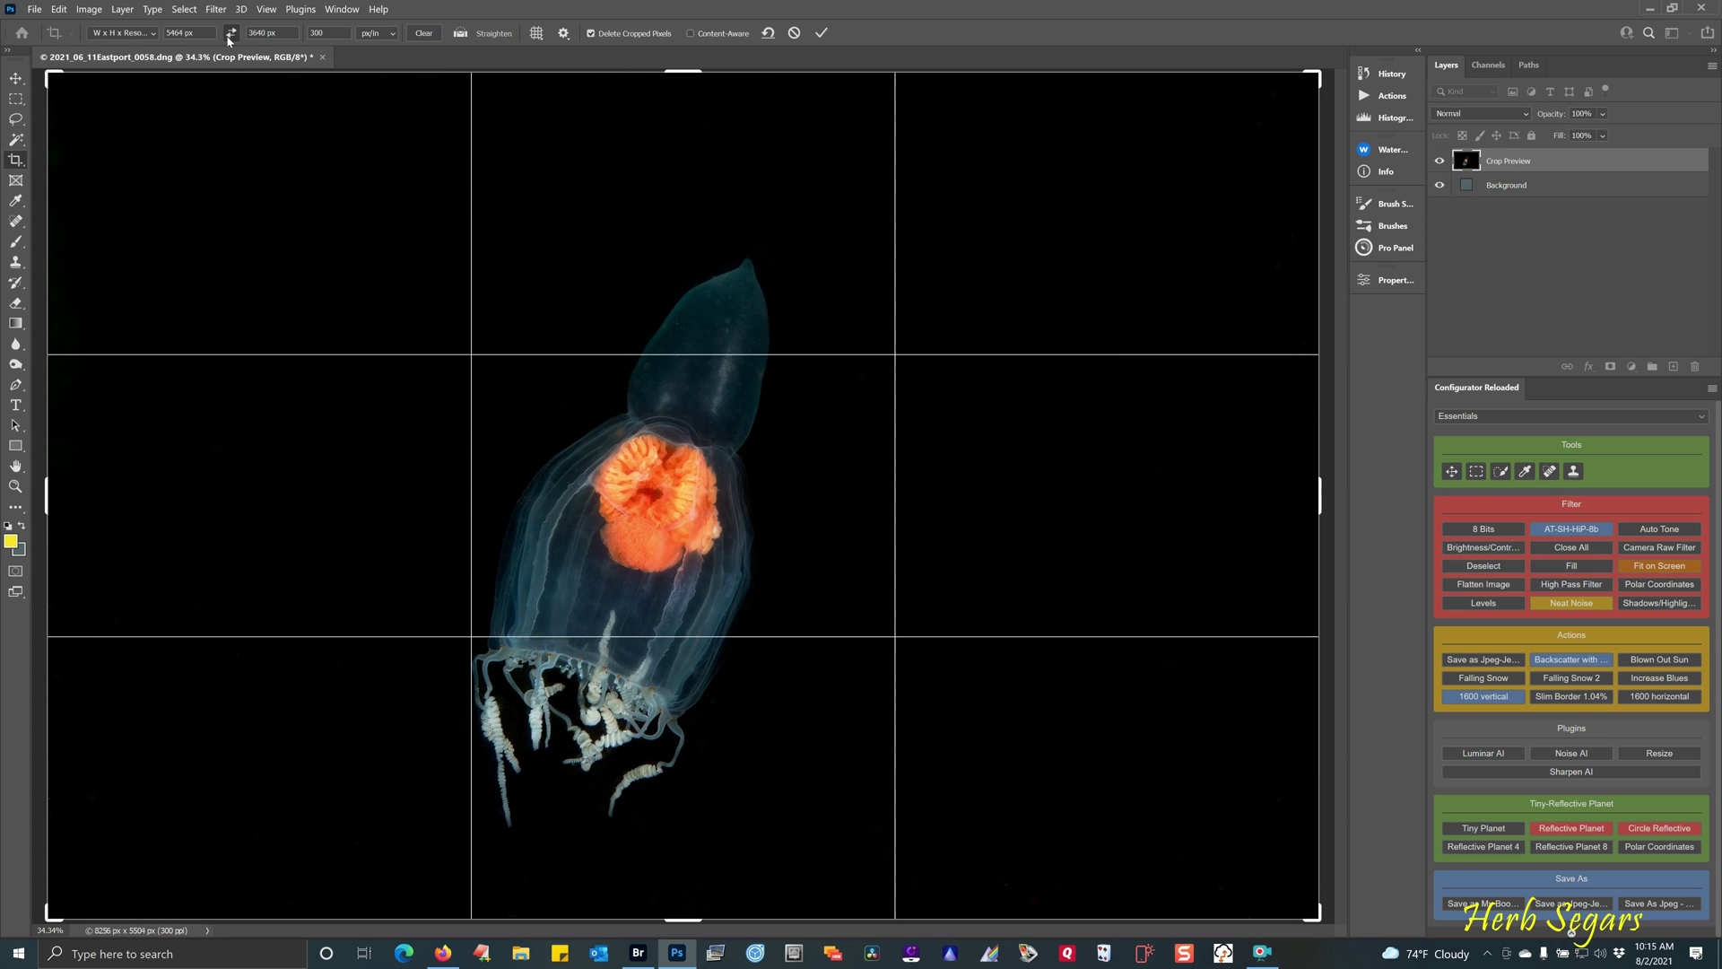
{"action": "left_click_drag", "start_coordinate": [48, 78], "coordinate": [140, 126]}
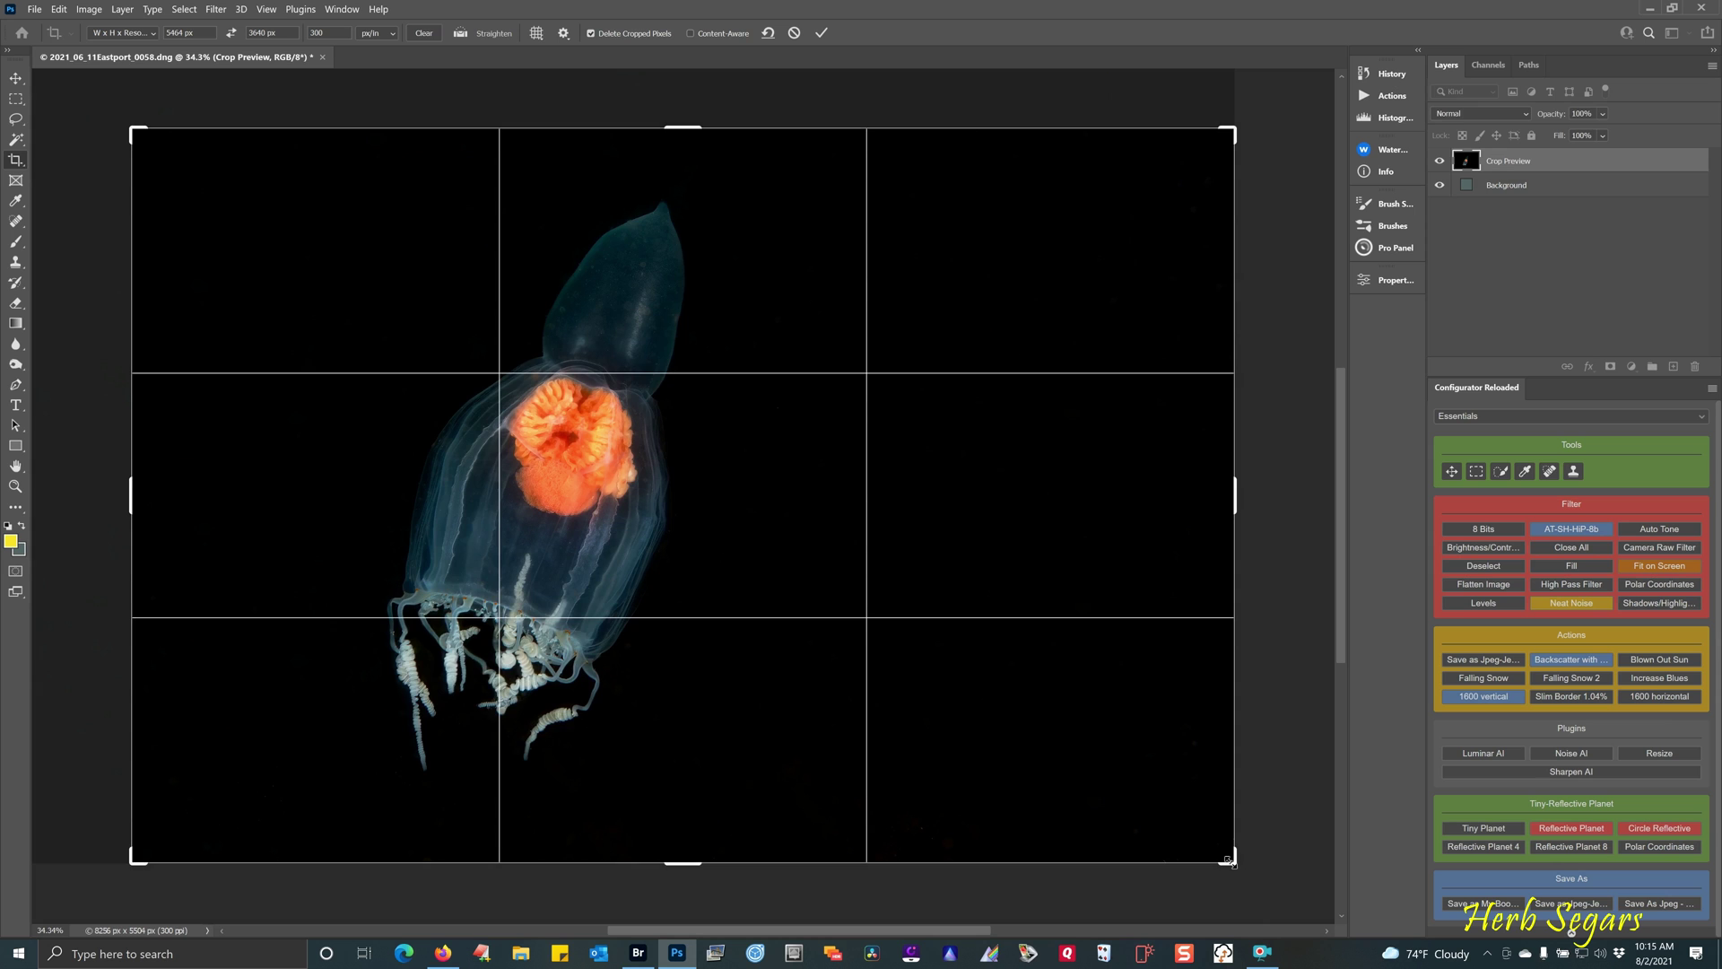
{"action": "left_click_drag", "start_coordinate": [1229, 863], "coordinate": [1133, 839]}
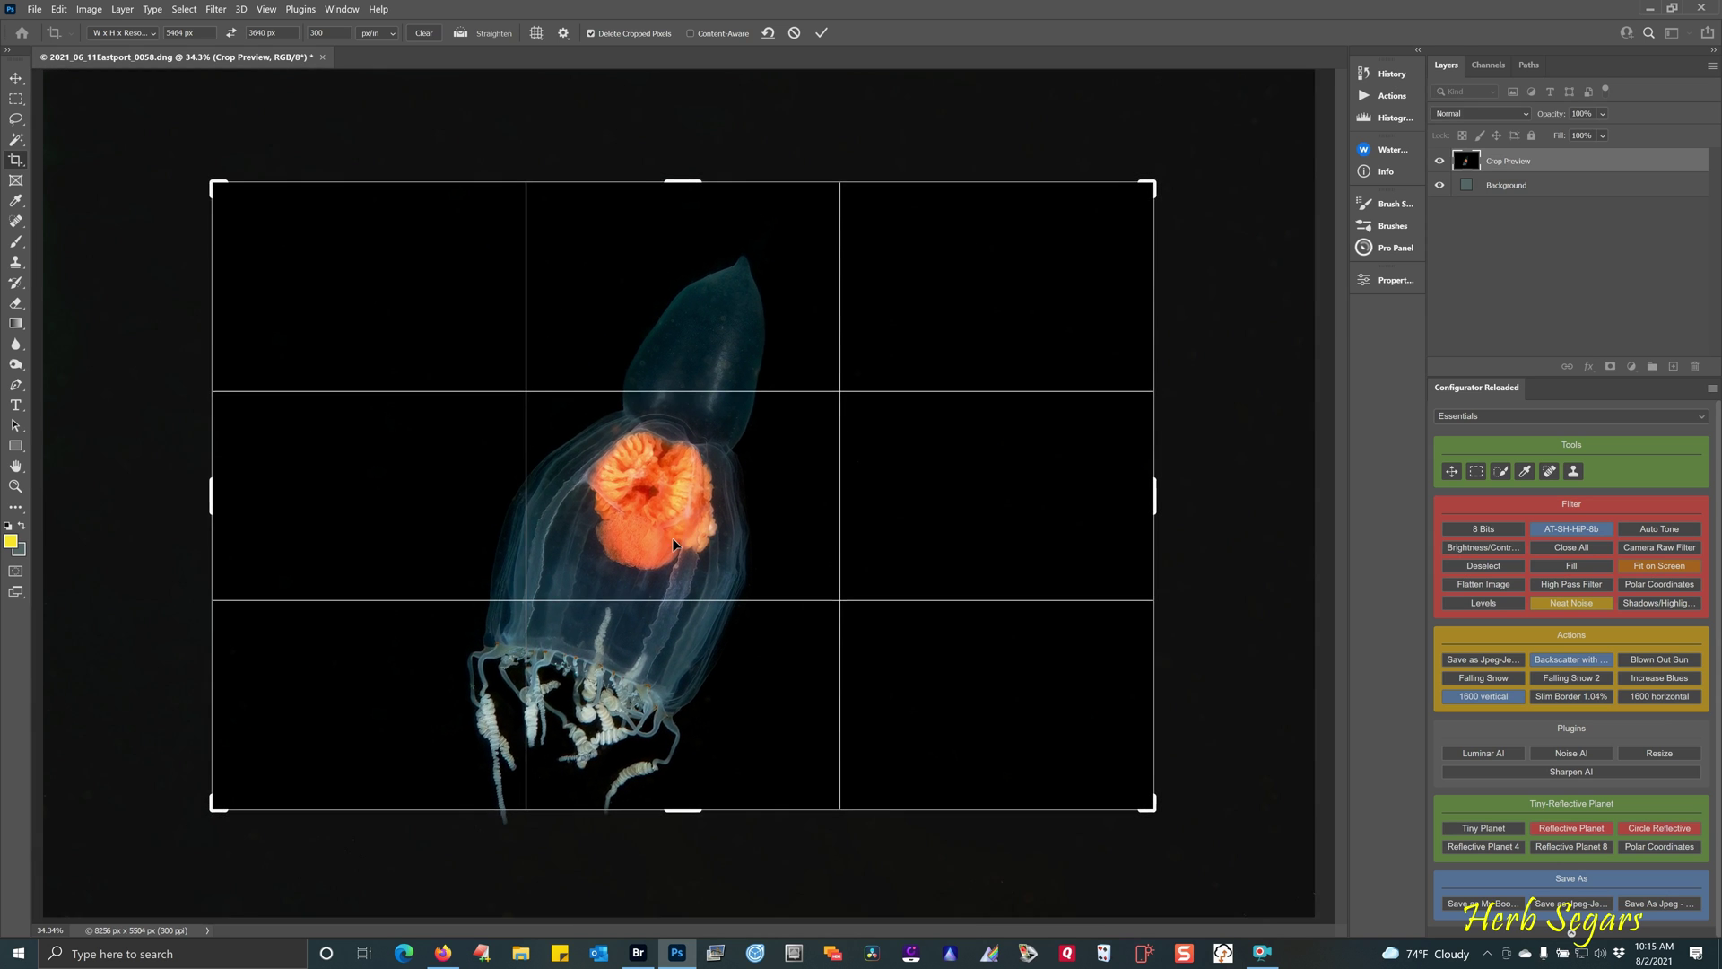
{"action": "left_click_drag", "start_coordinate": [628, 512], "coordinate": [714, 524]}
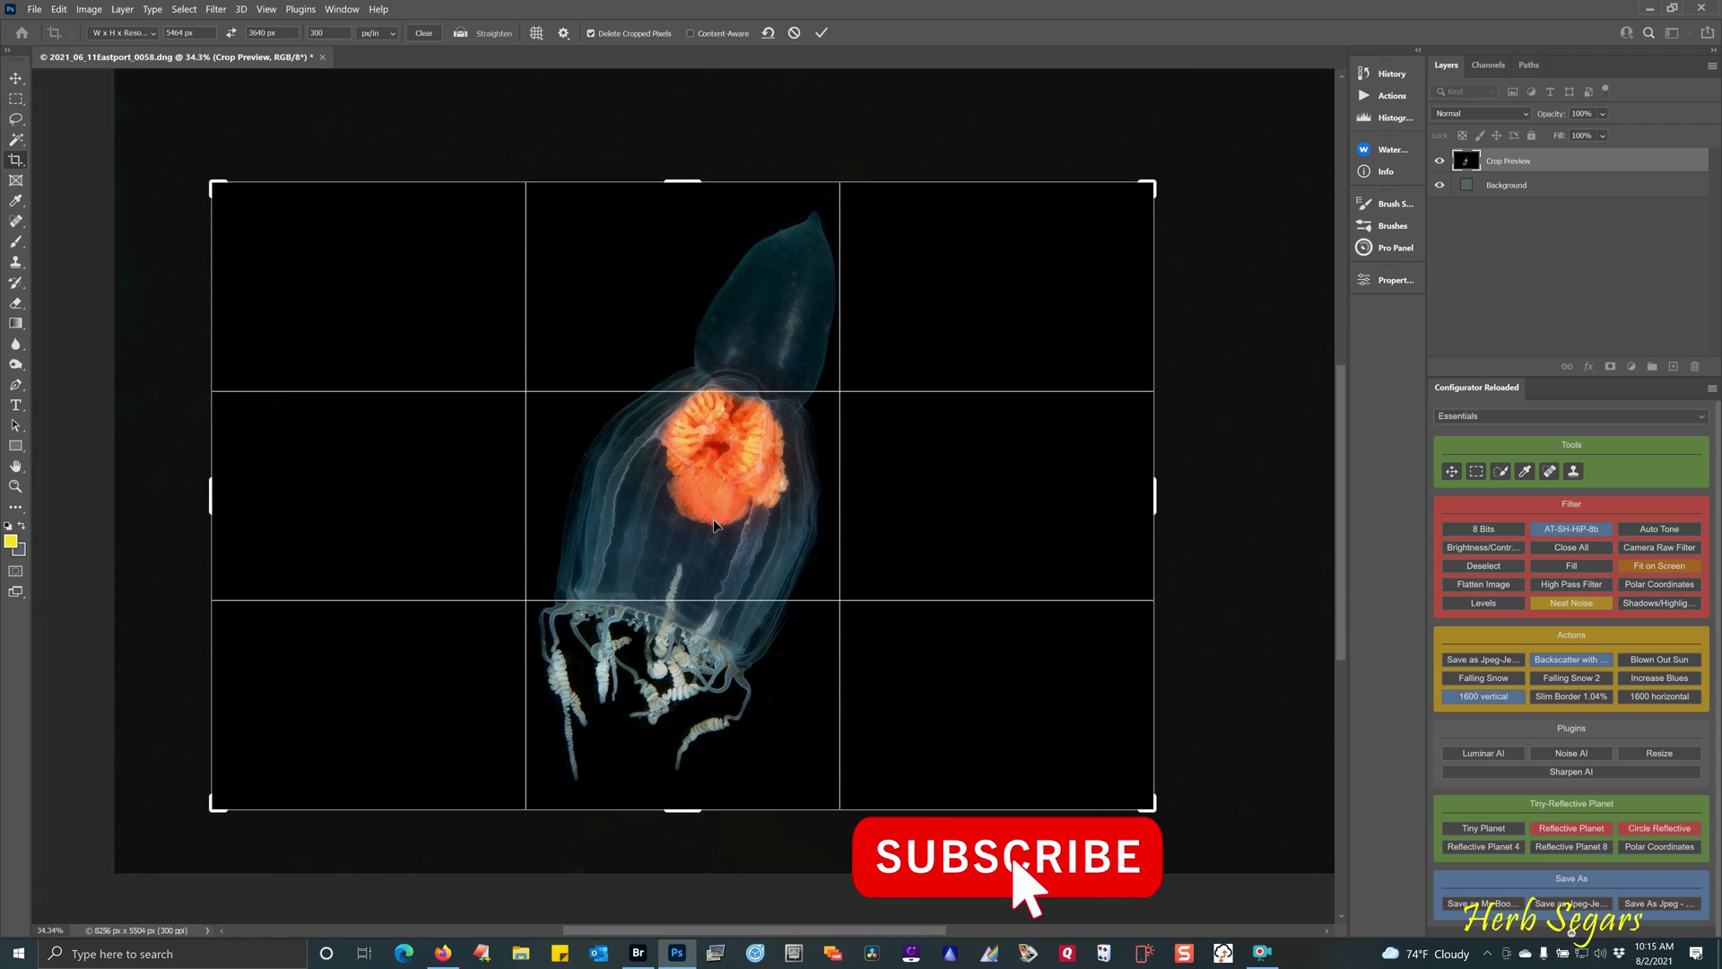
{"action": "key", "text": "Return"}
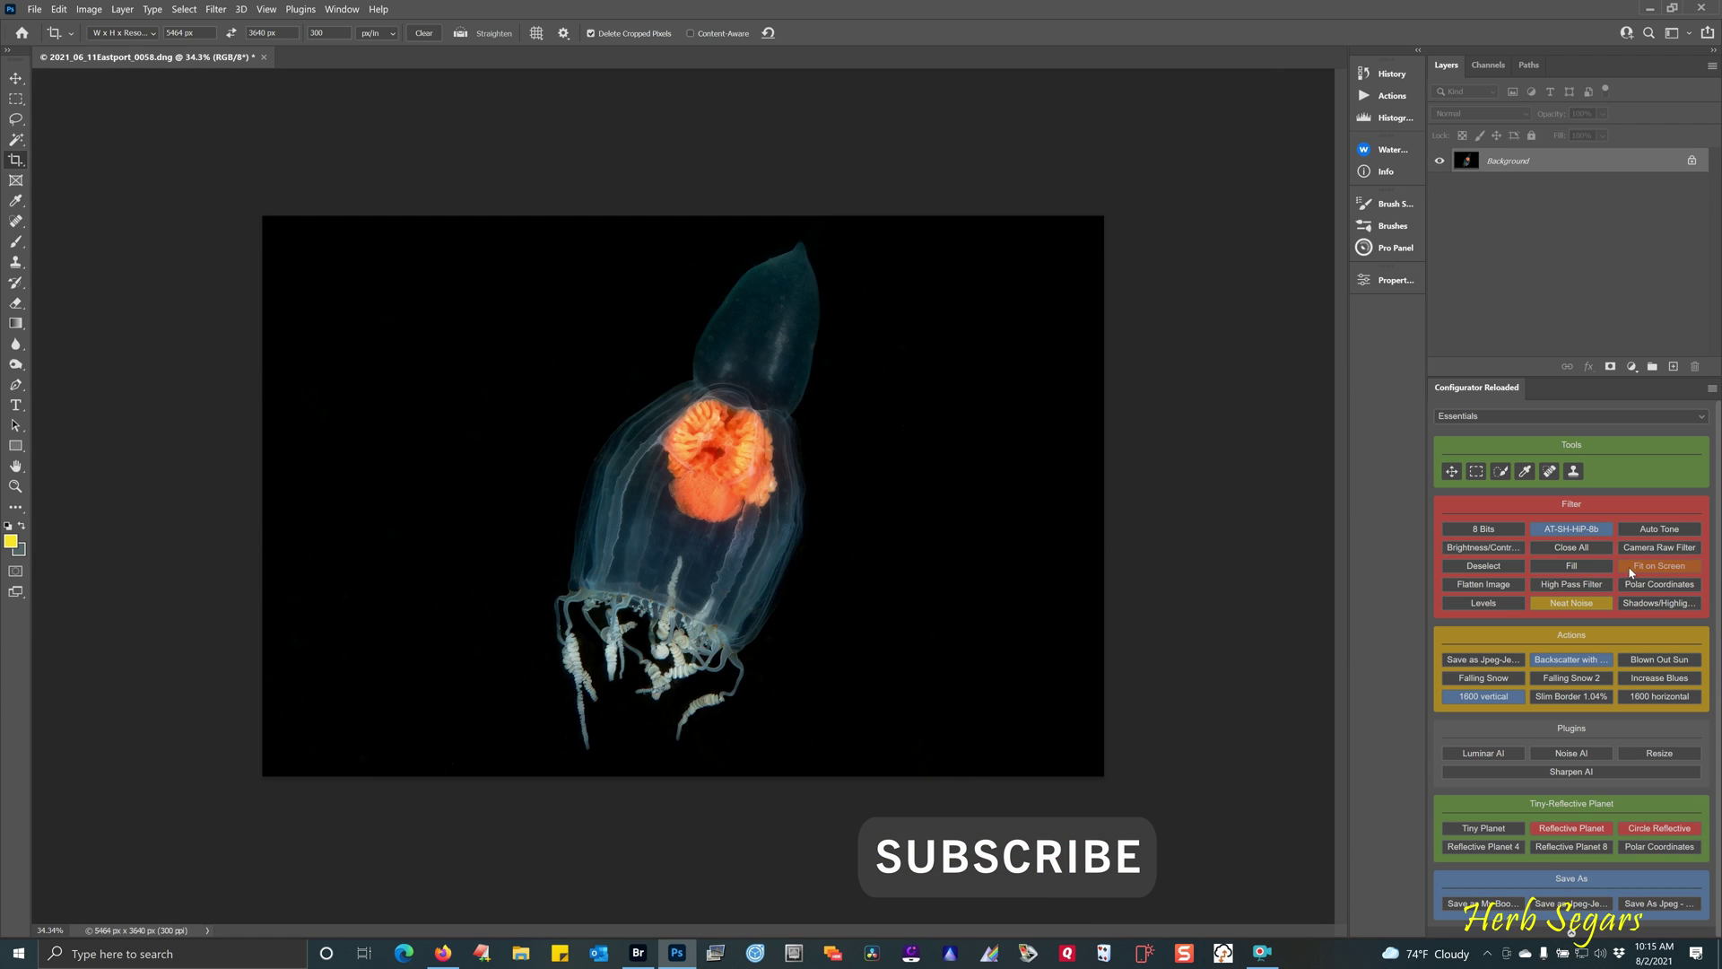
{"action": "key", "text": "ctrl+0"}
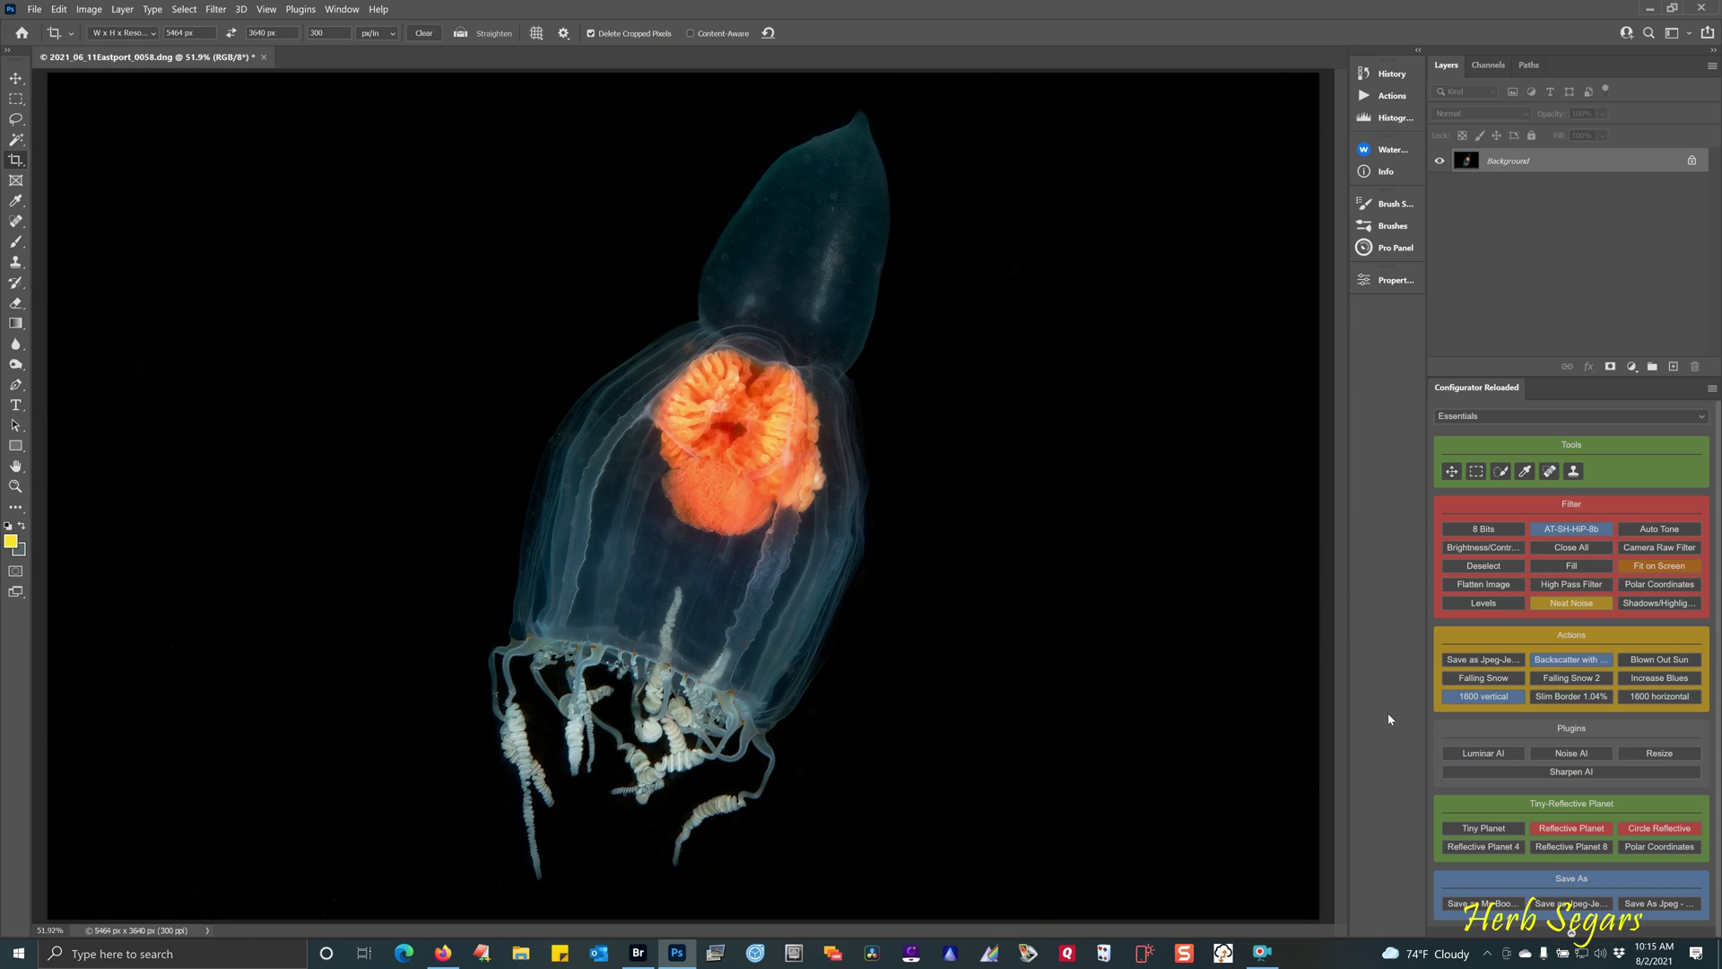